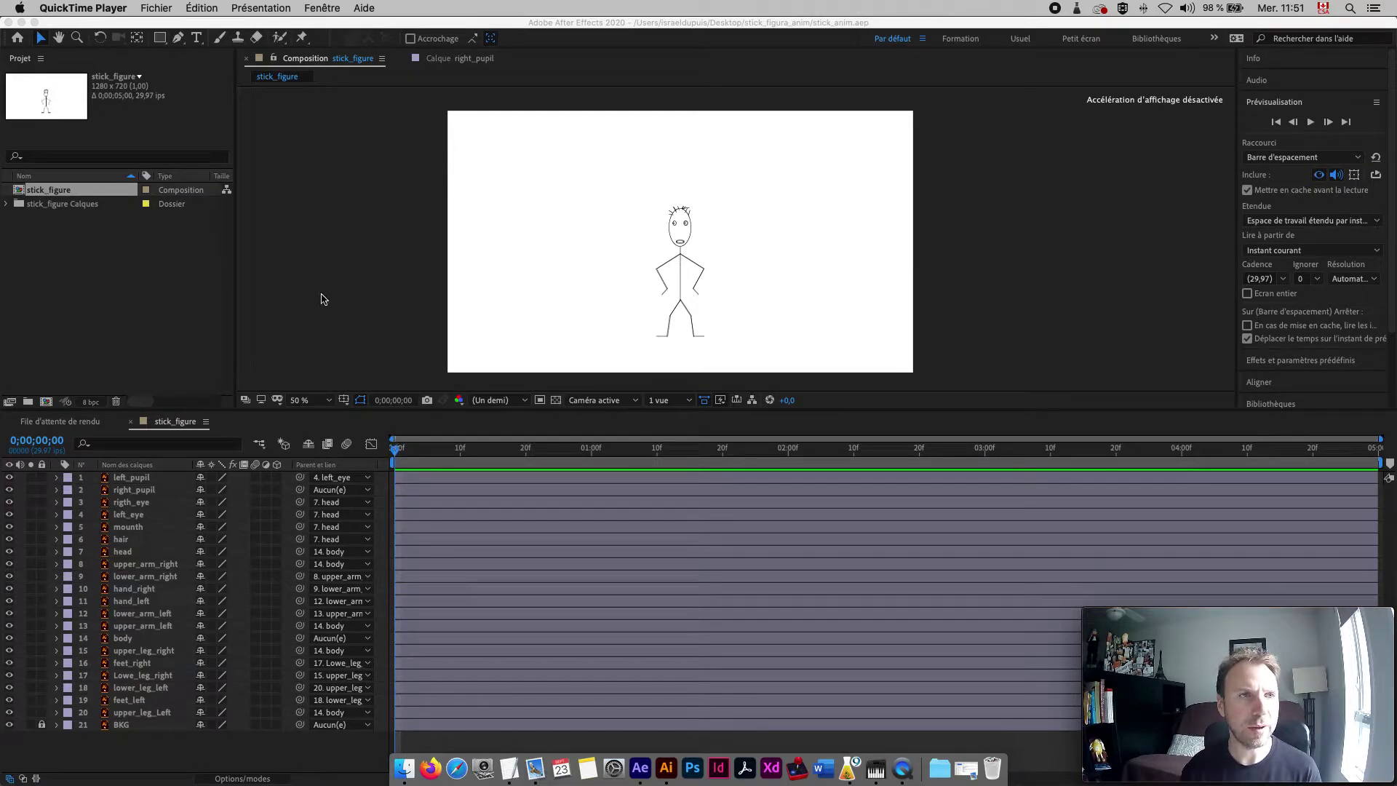
left_click(414, 247)
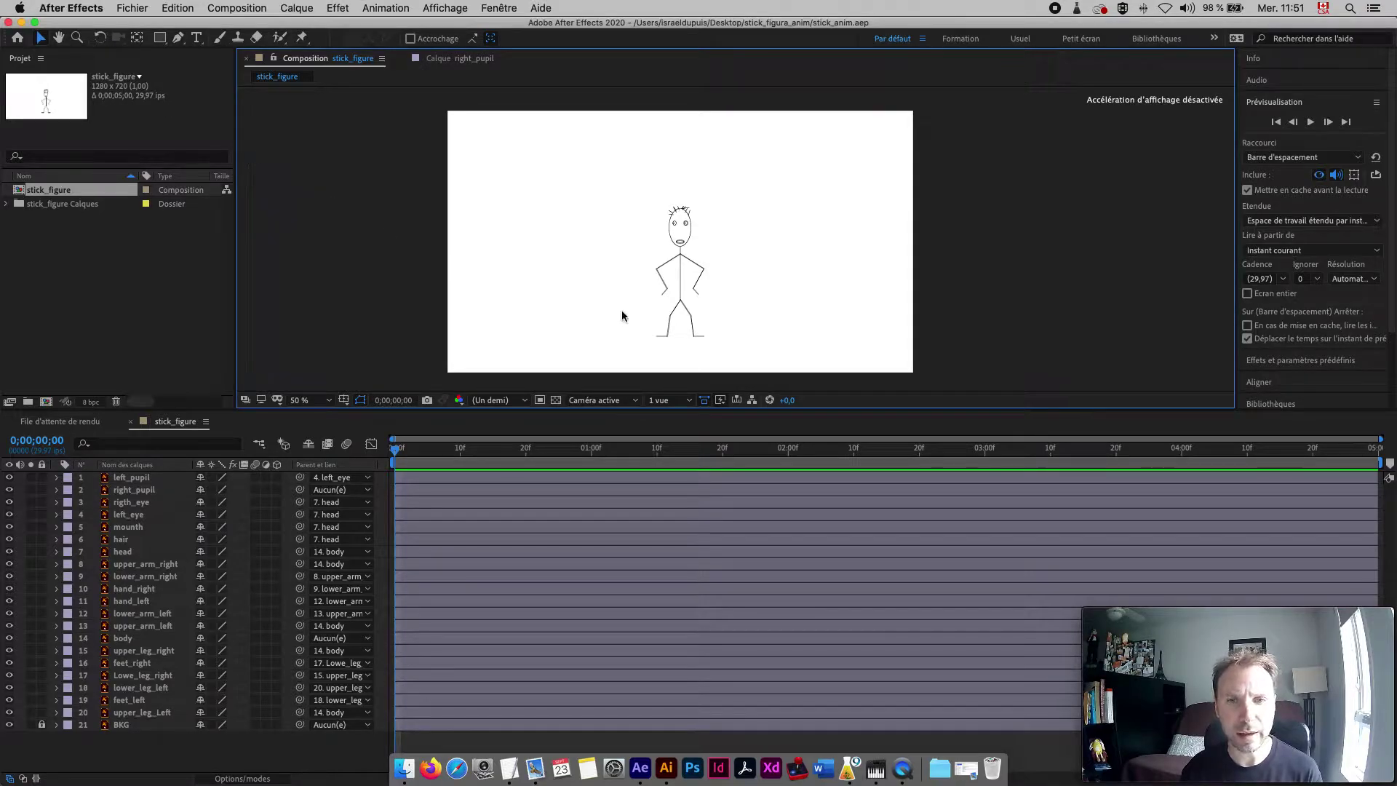
left_click_drag(675, 318, 663, 309)
key("super+z")
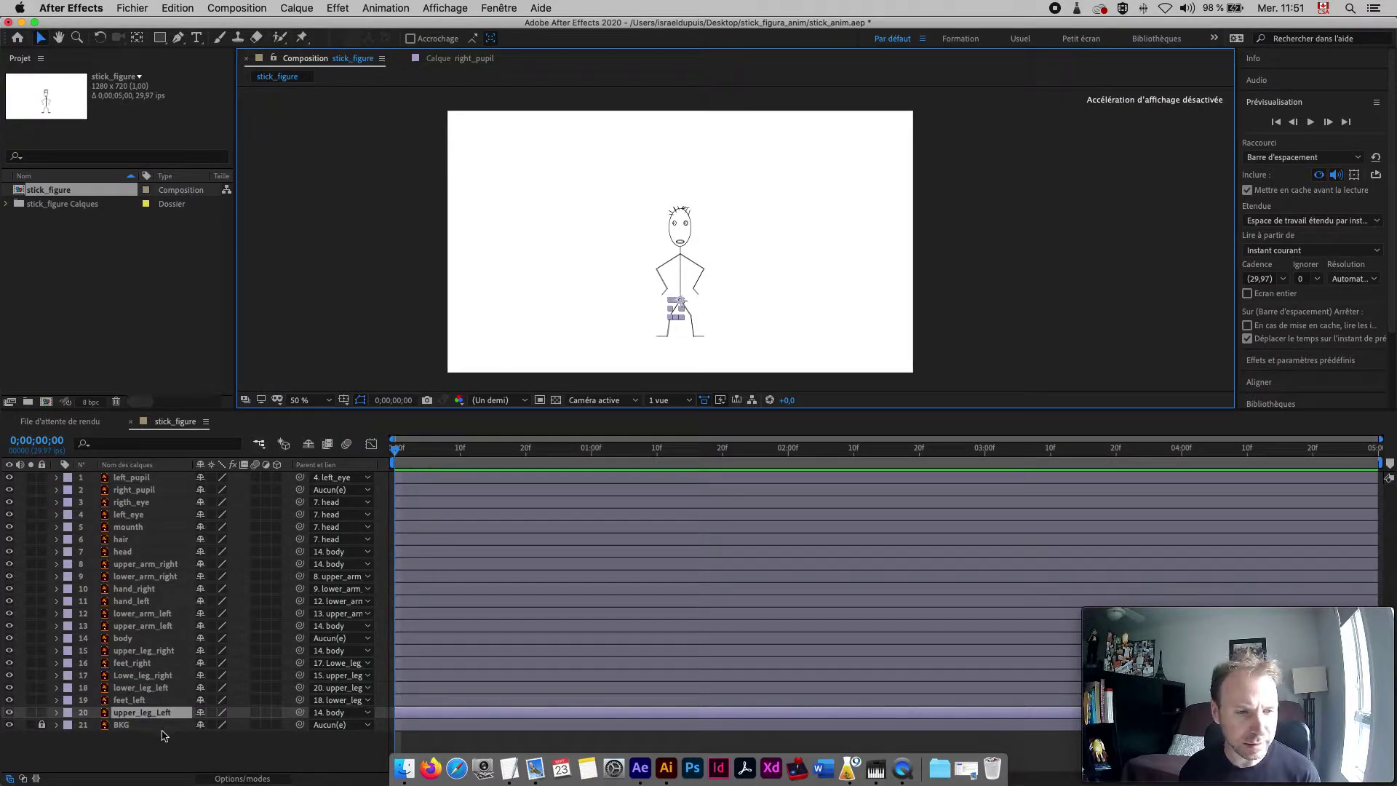
left_click(164, 753)
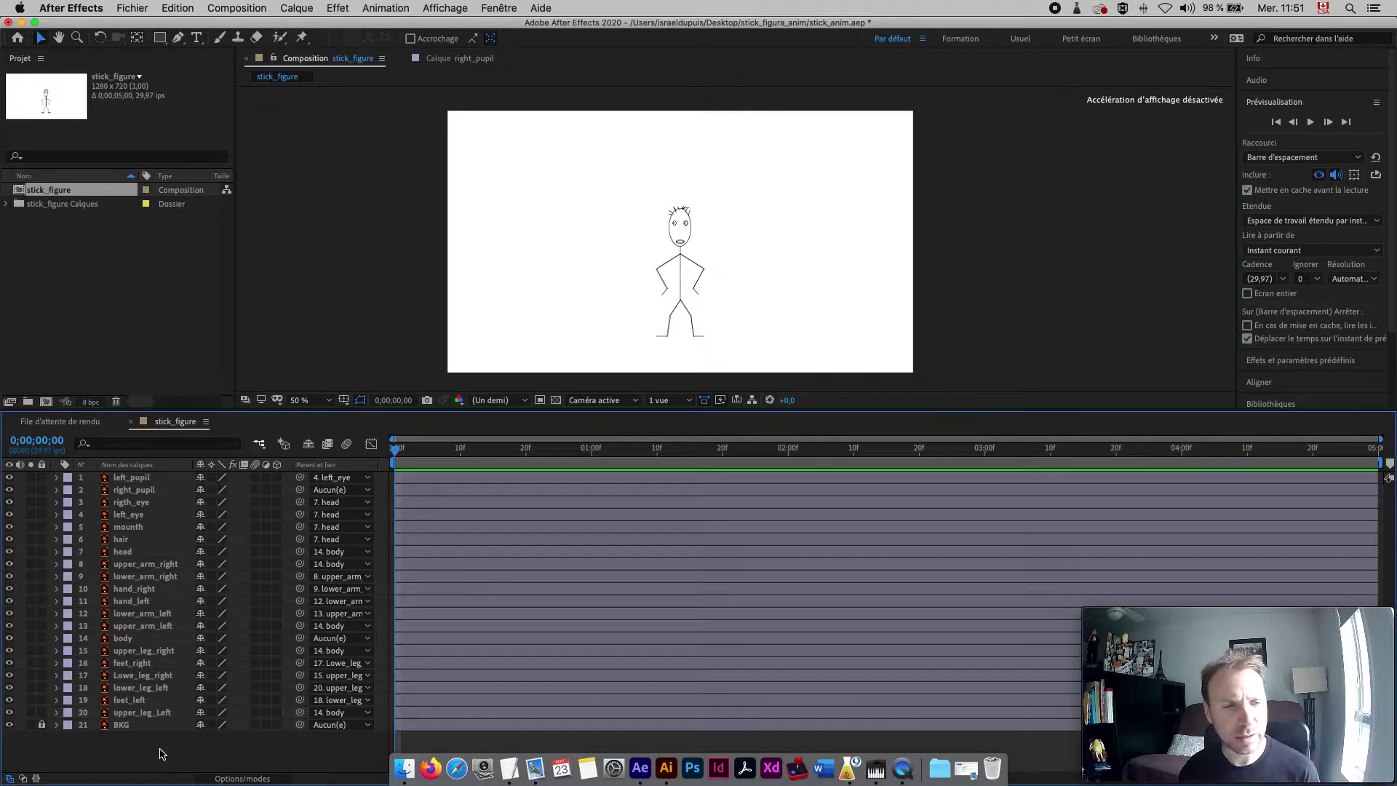
left_click(157, 641)
left_click(158, 615)
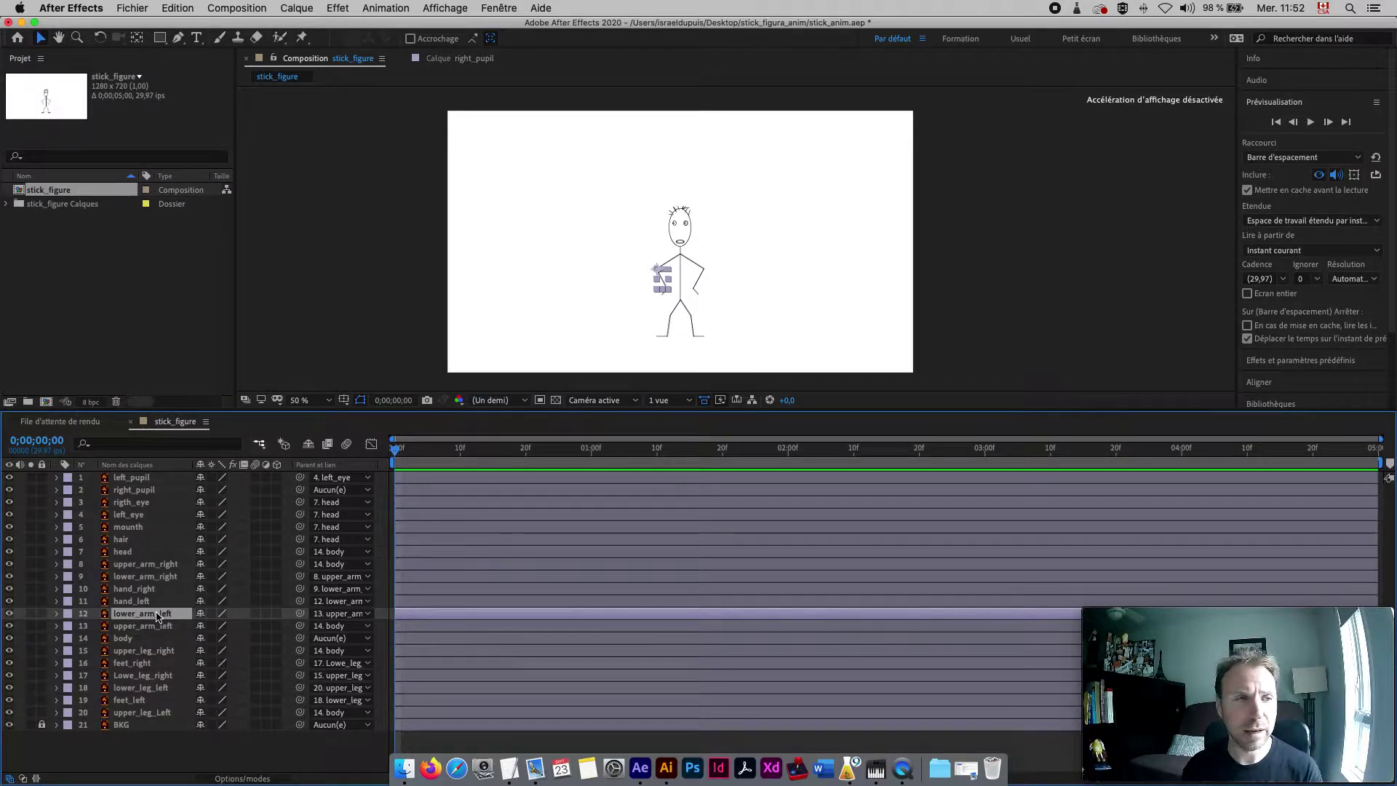
- Duplicate the stick_figure composition in the project and open the duplicate
left_click(69, 329)
left_click(35, 191)
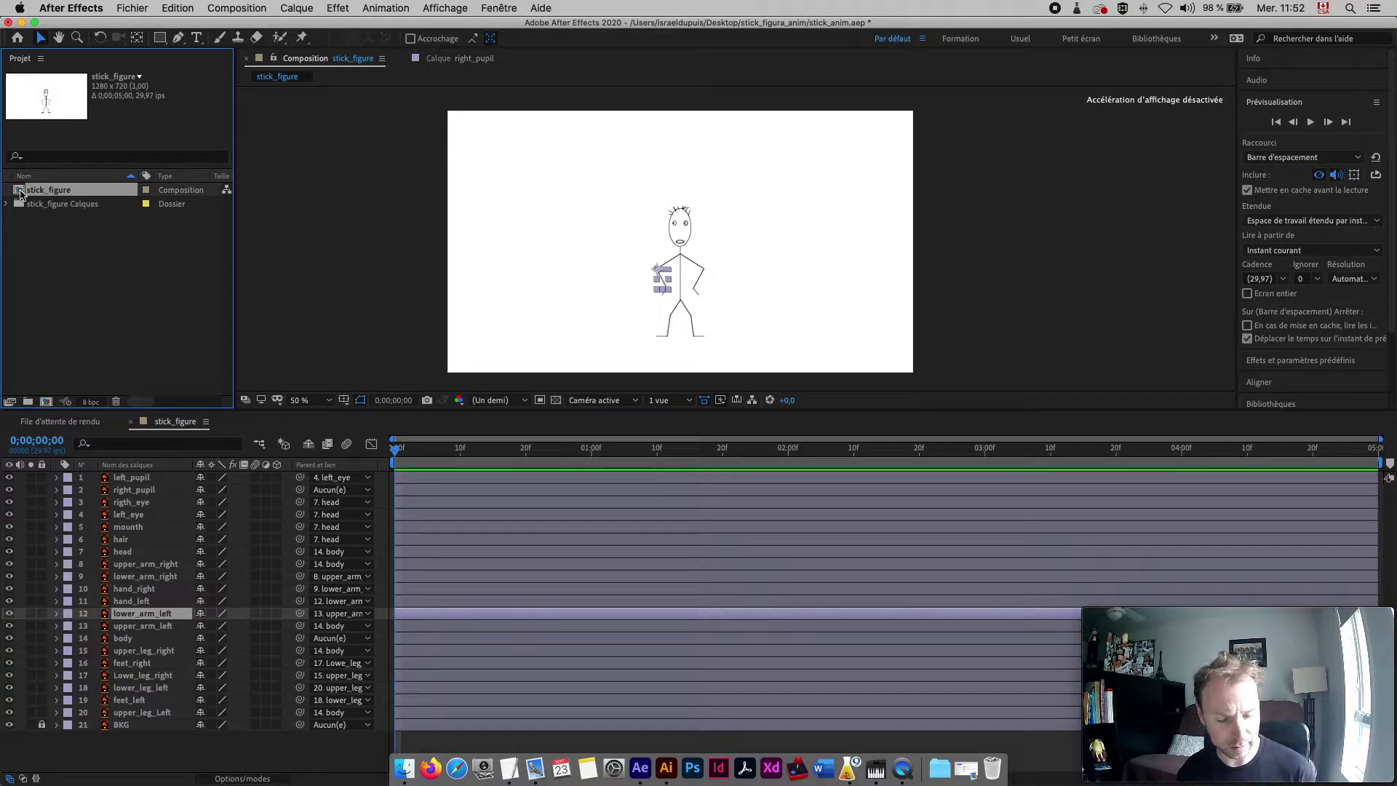
key("super+d")
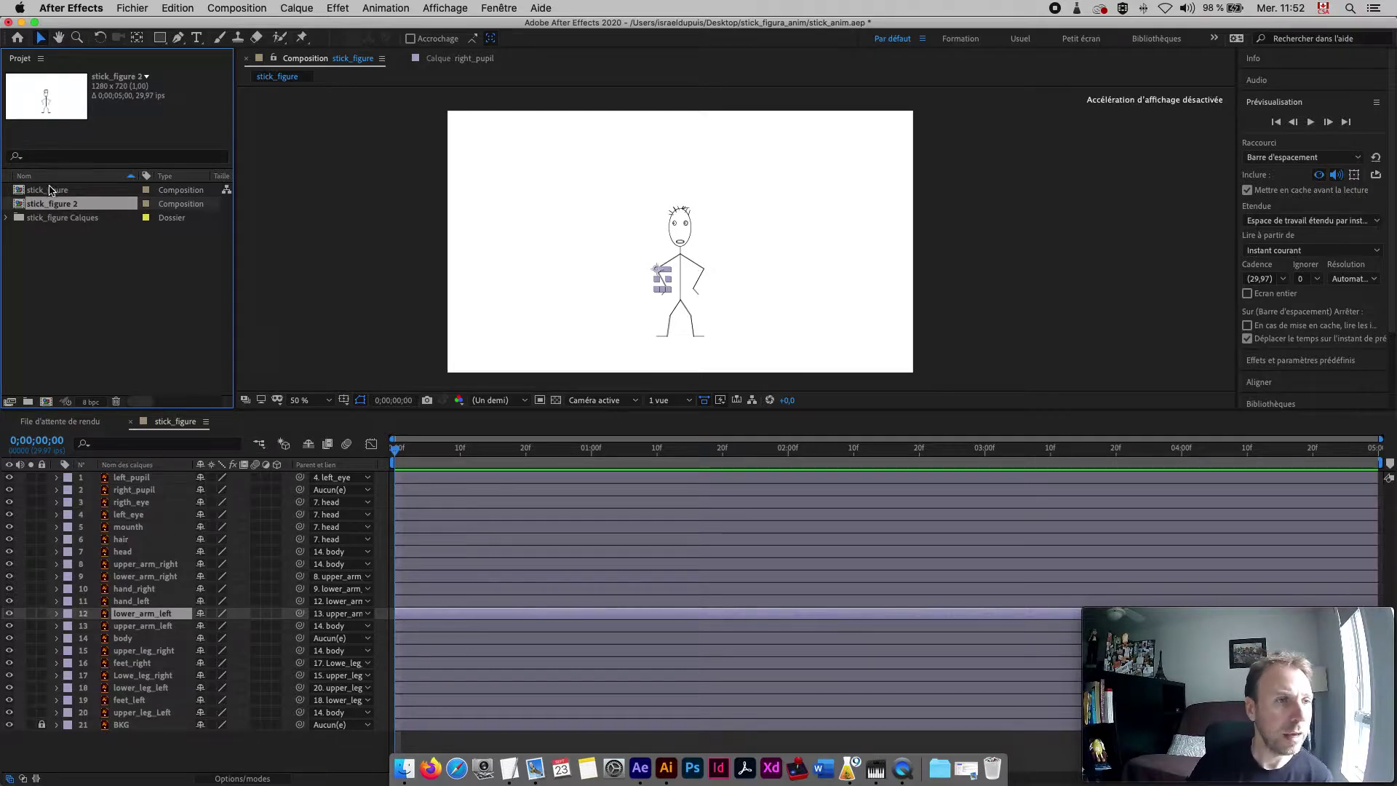
key("Delete")
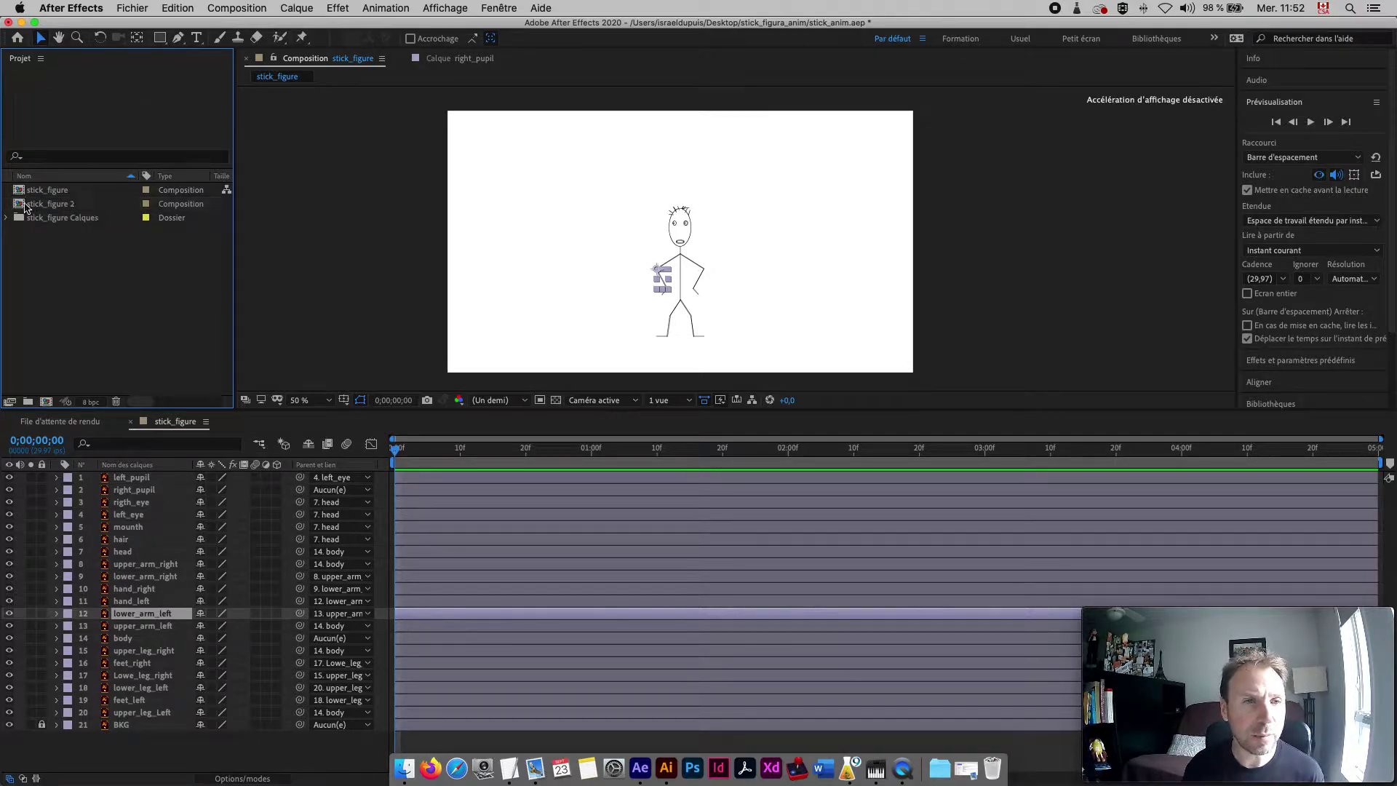
double_click(25, 207)
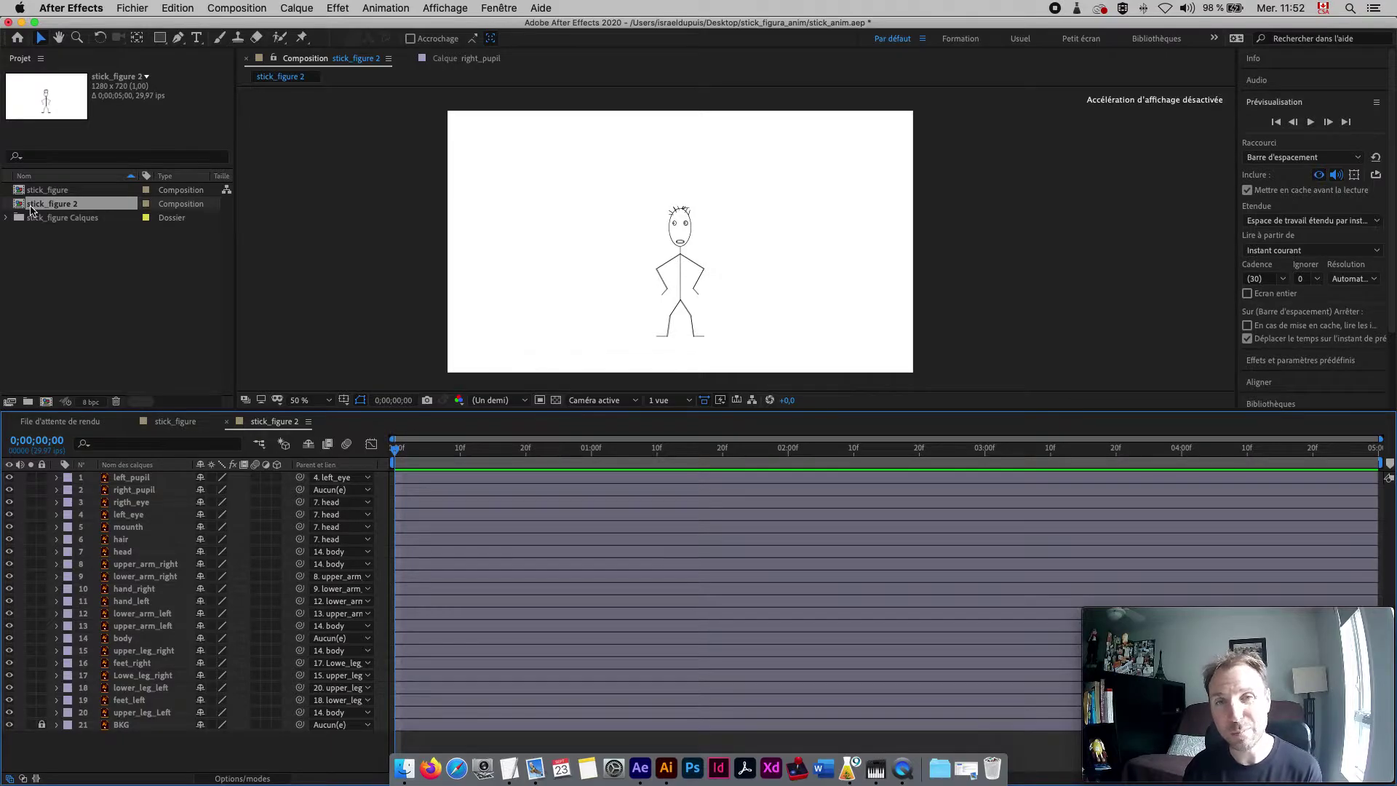
- Rename the duplicated composition scratching_head and save the project
right_click(34, 210)
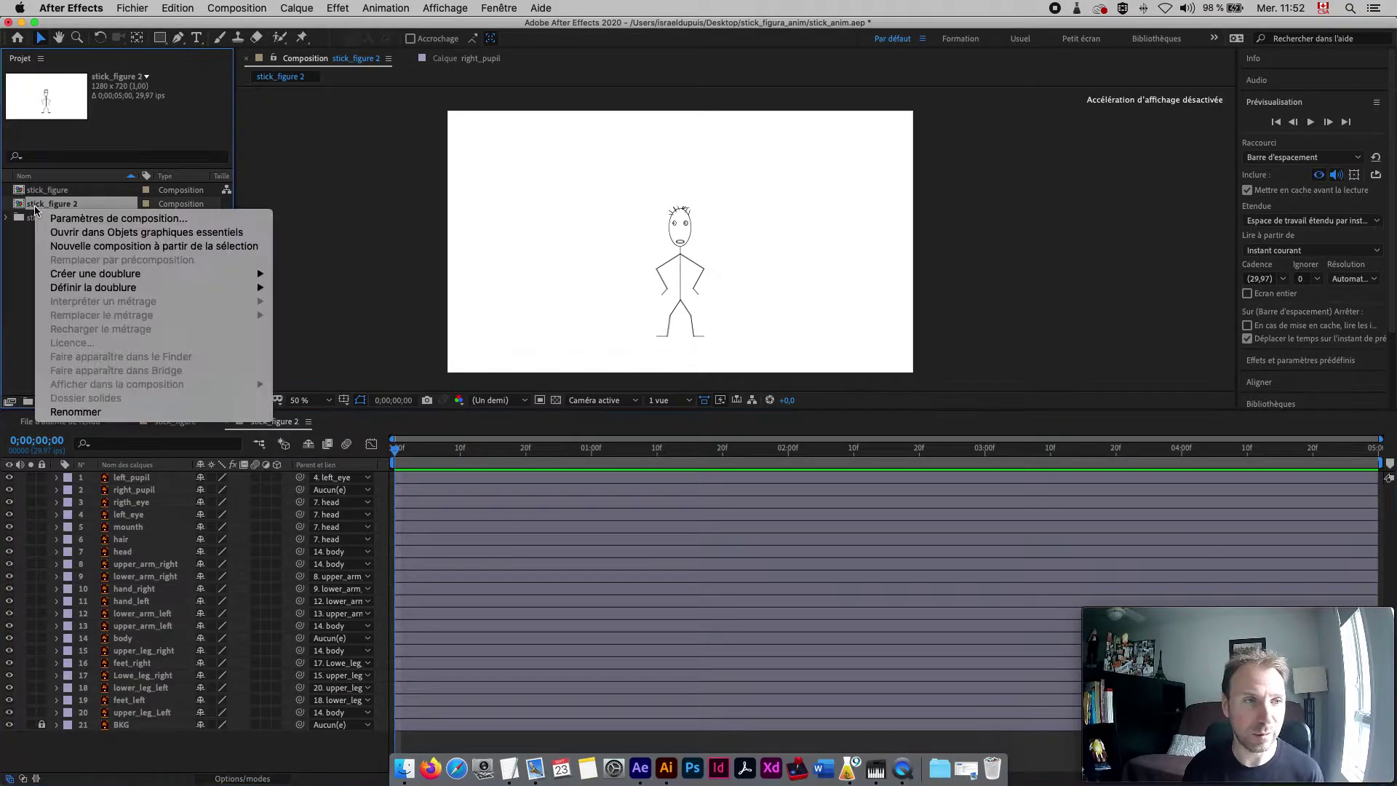
left_click(76, 412)
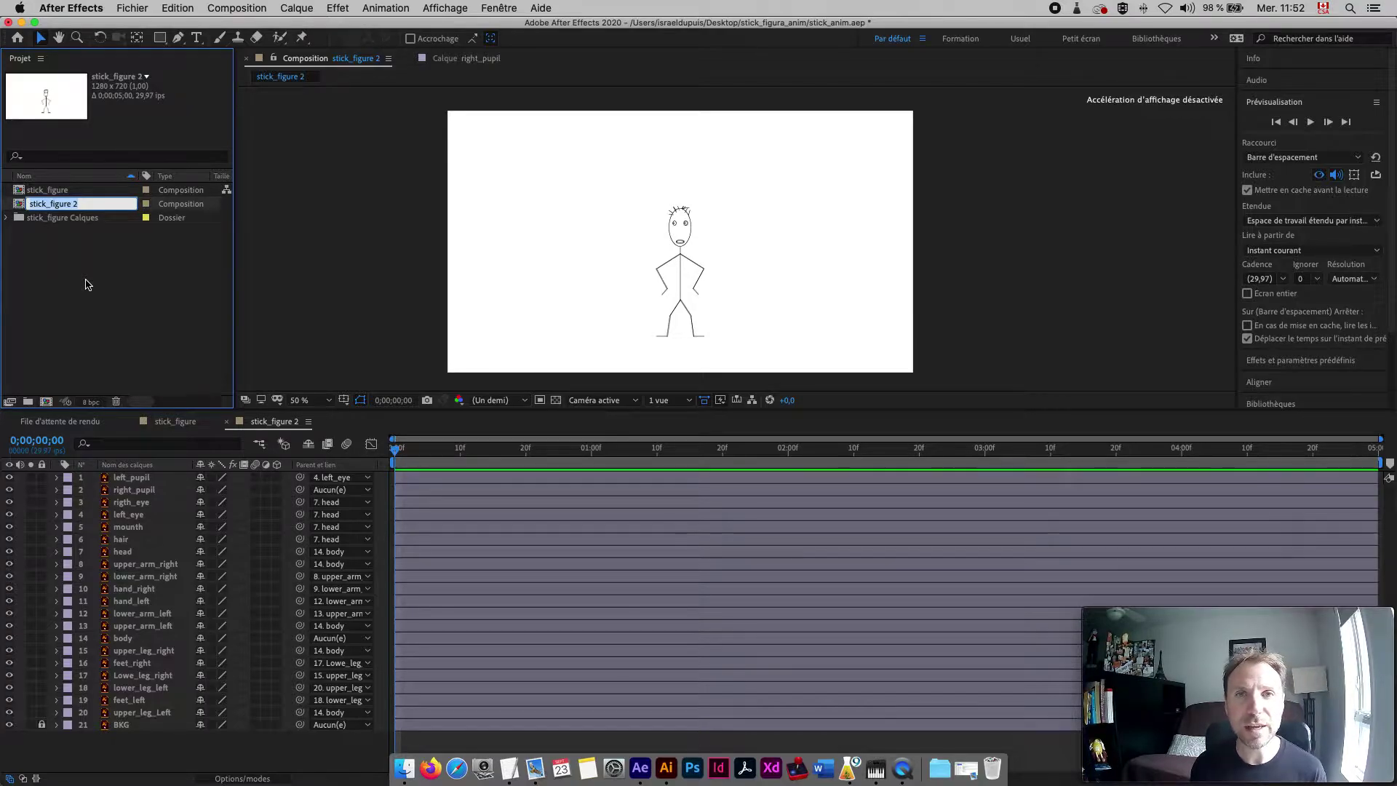
type("a")
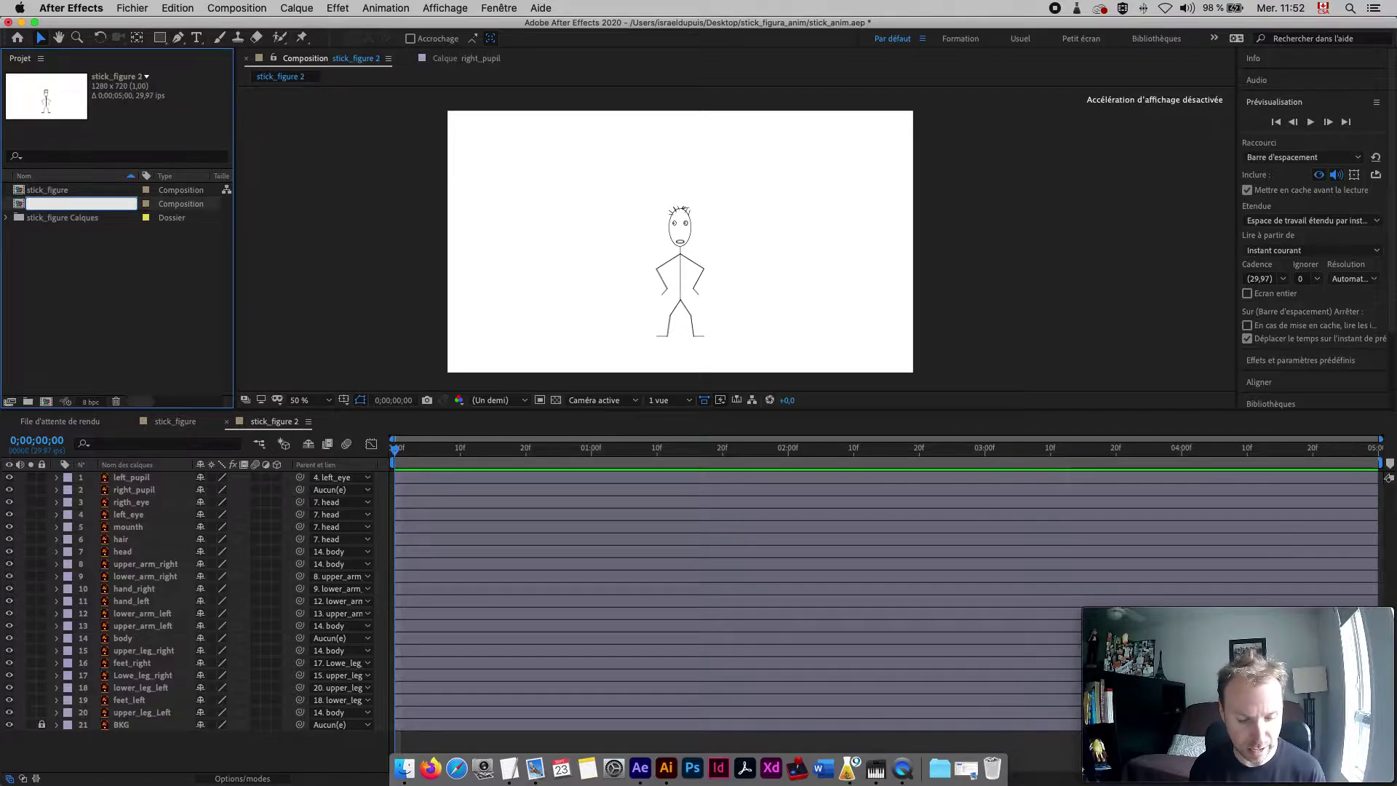
type("cratching")
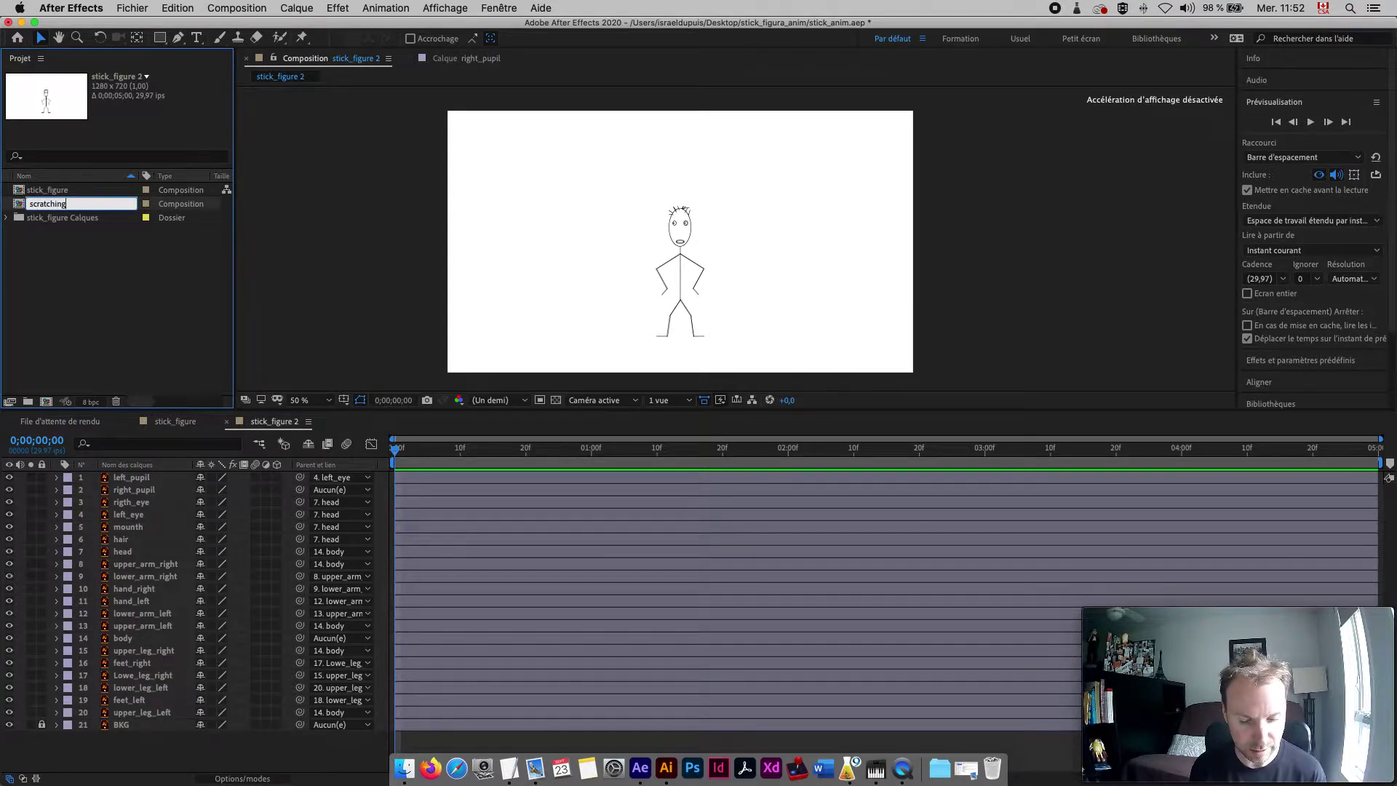
type("_head")
key("Return")
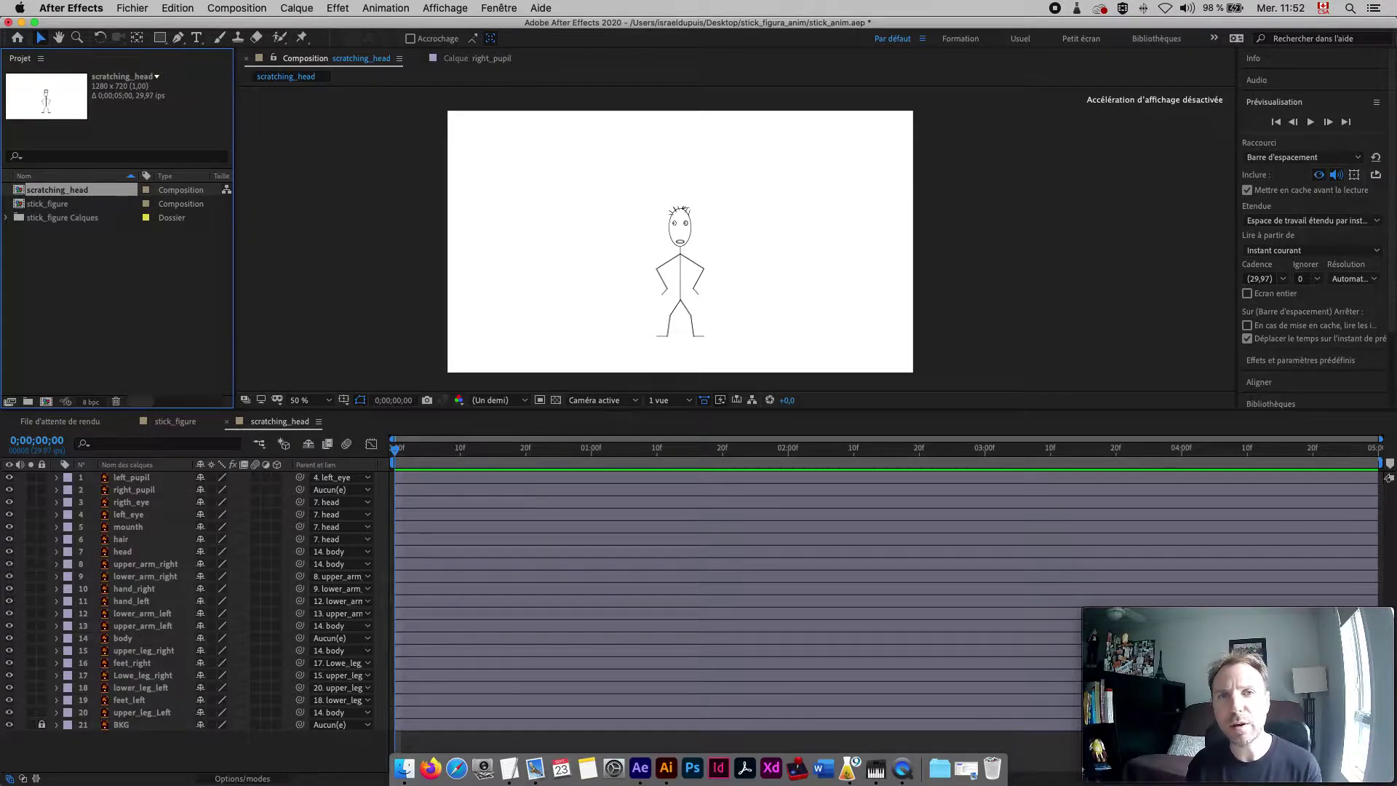
key("super+s")
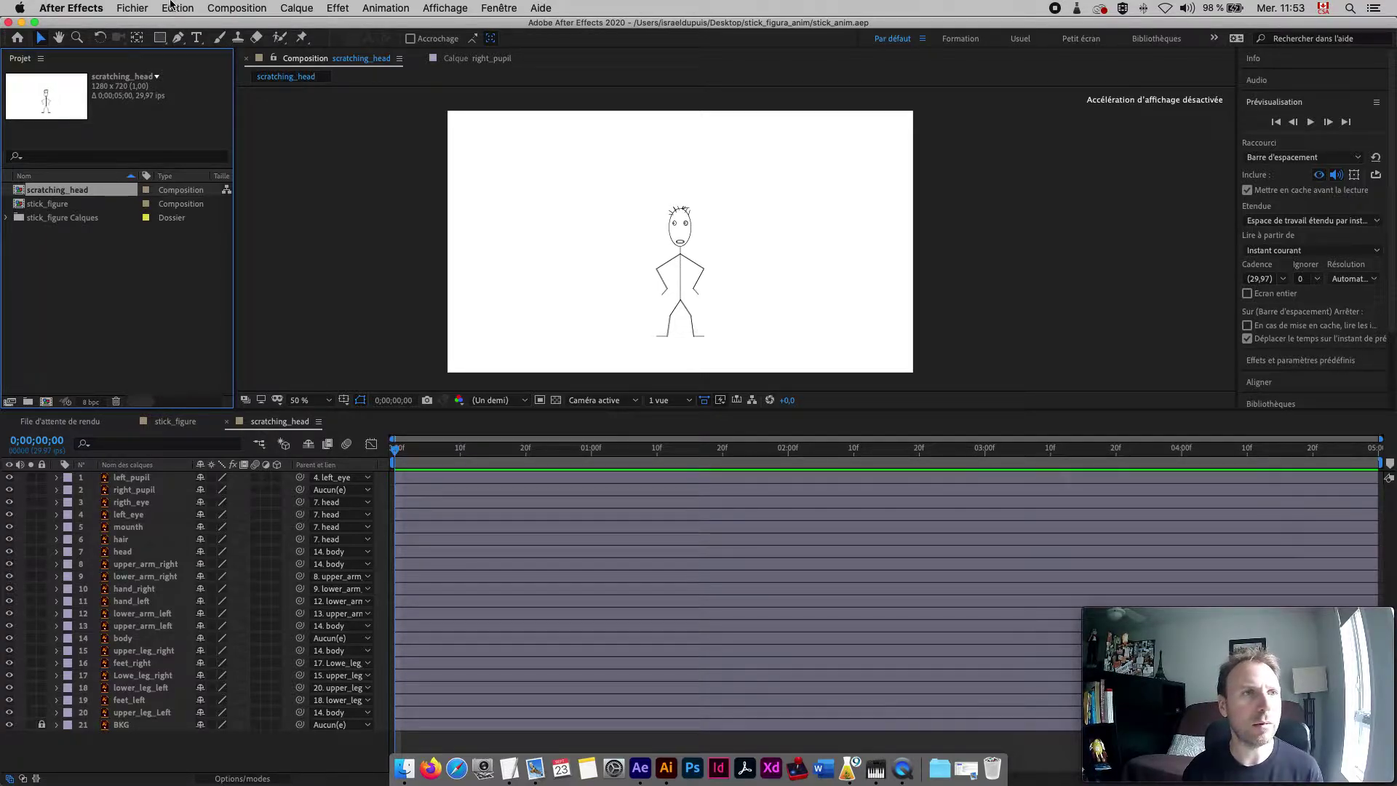
- Import the audio file voice.m4a from the desktop's stick animation folder into the project
left_click(145, 8)
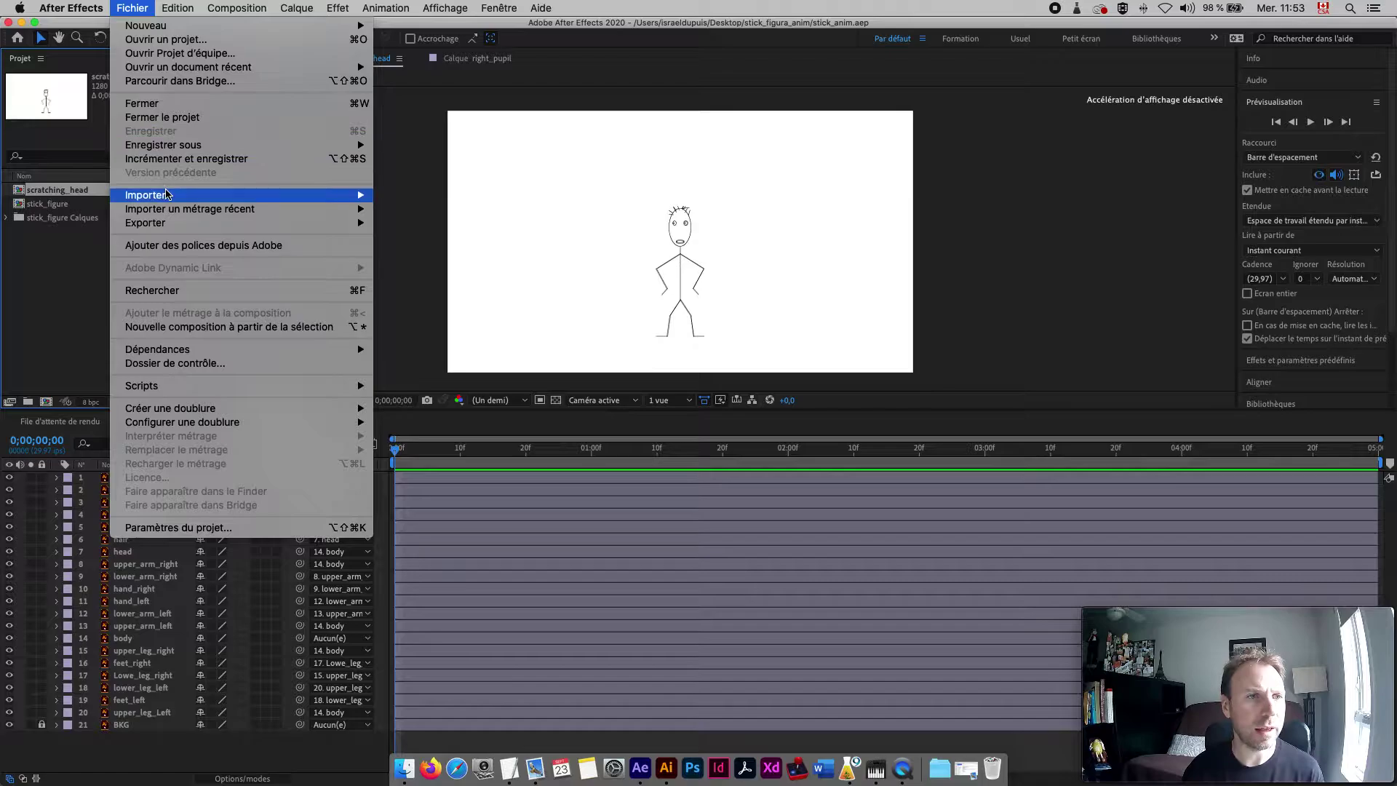
mouse_move(165, 195)
left_click(416, 195)
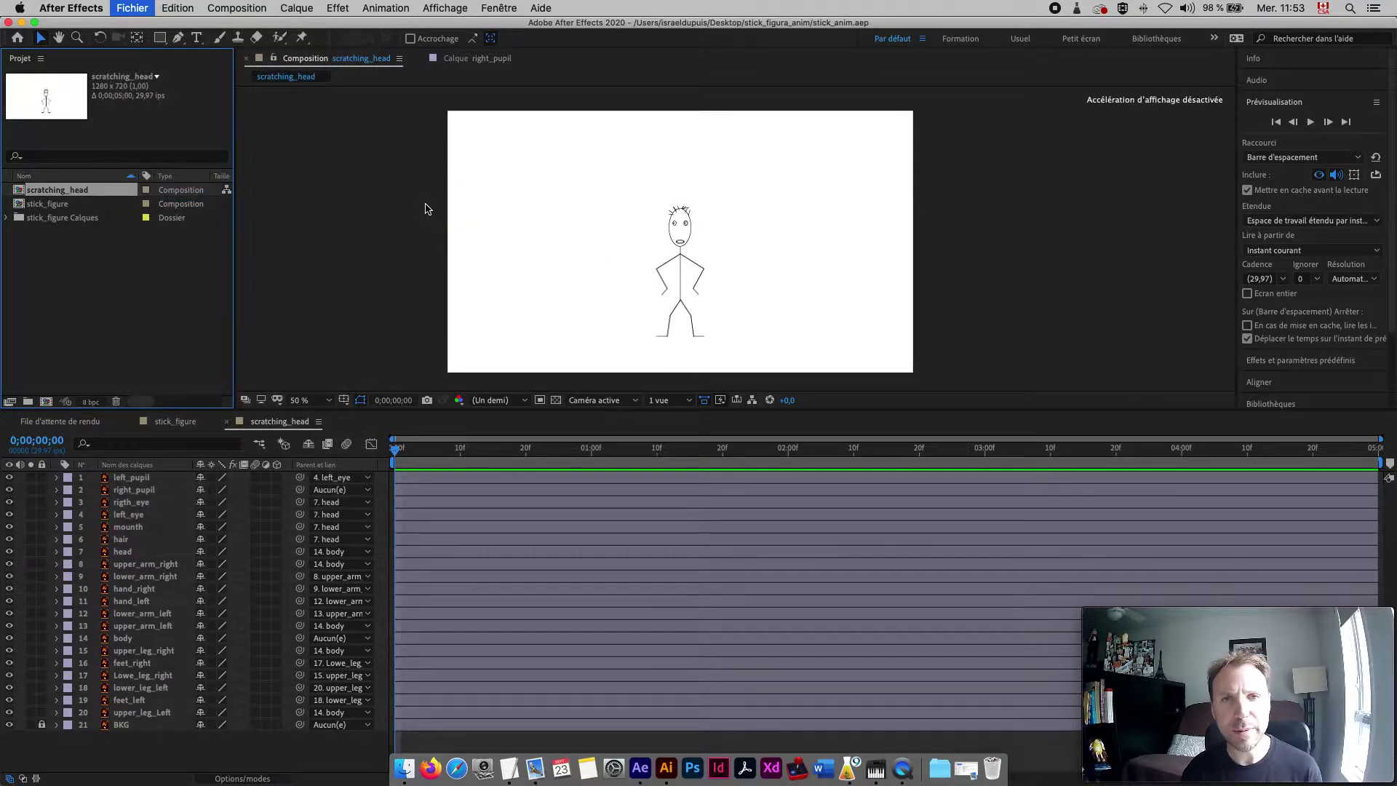
scroll(462, 204, "down", 2)
left_click(474, 159)
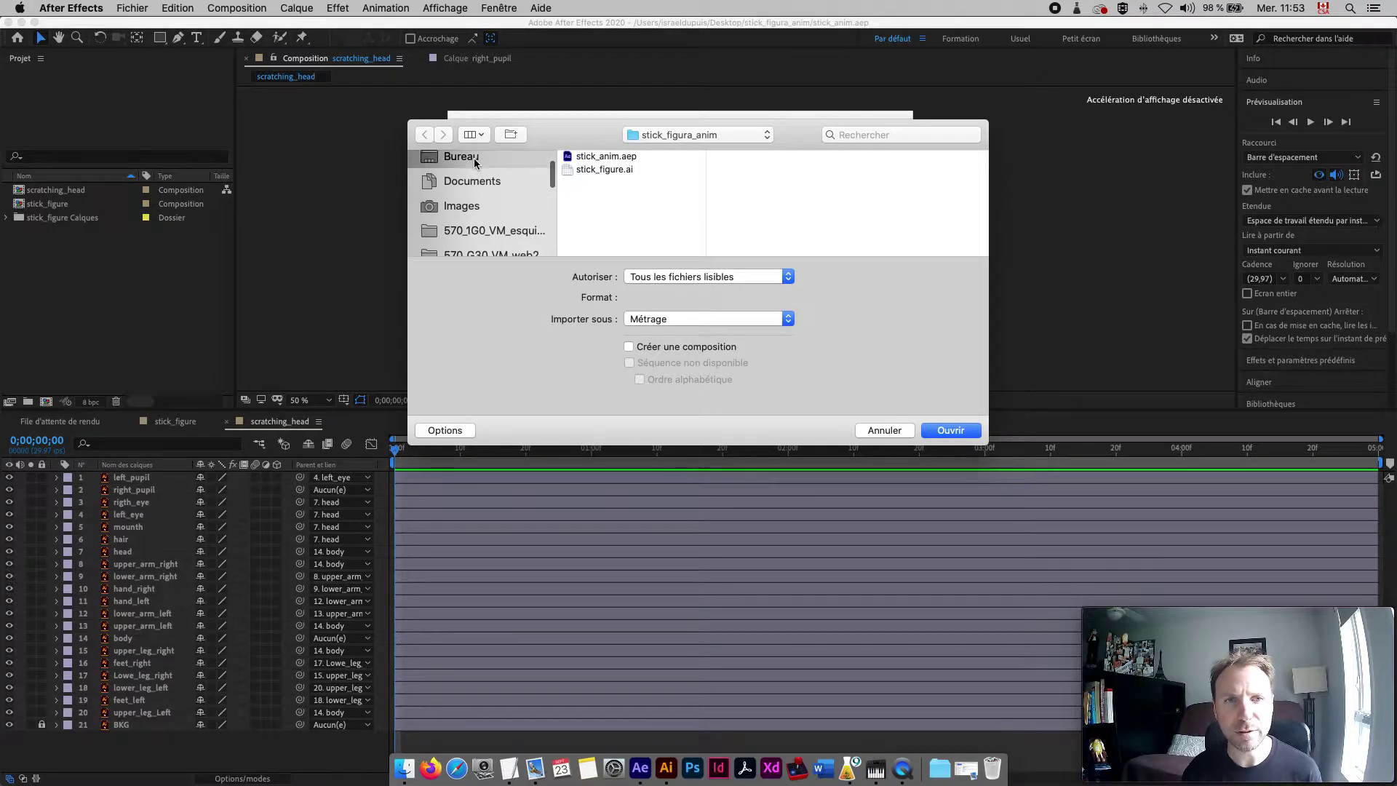
scroll(590, 231, "down", 2)
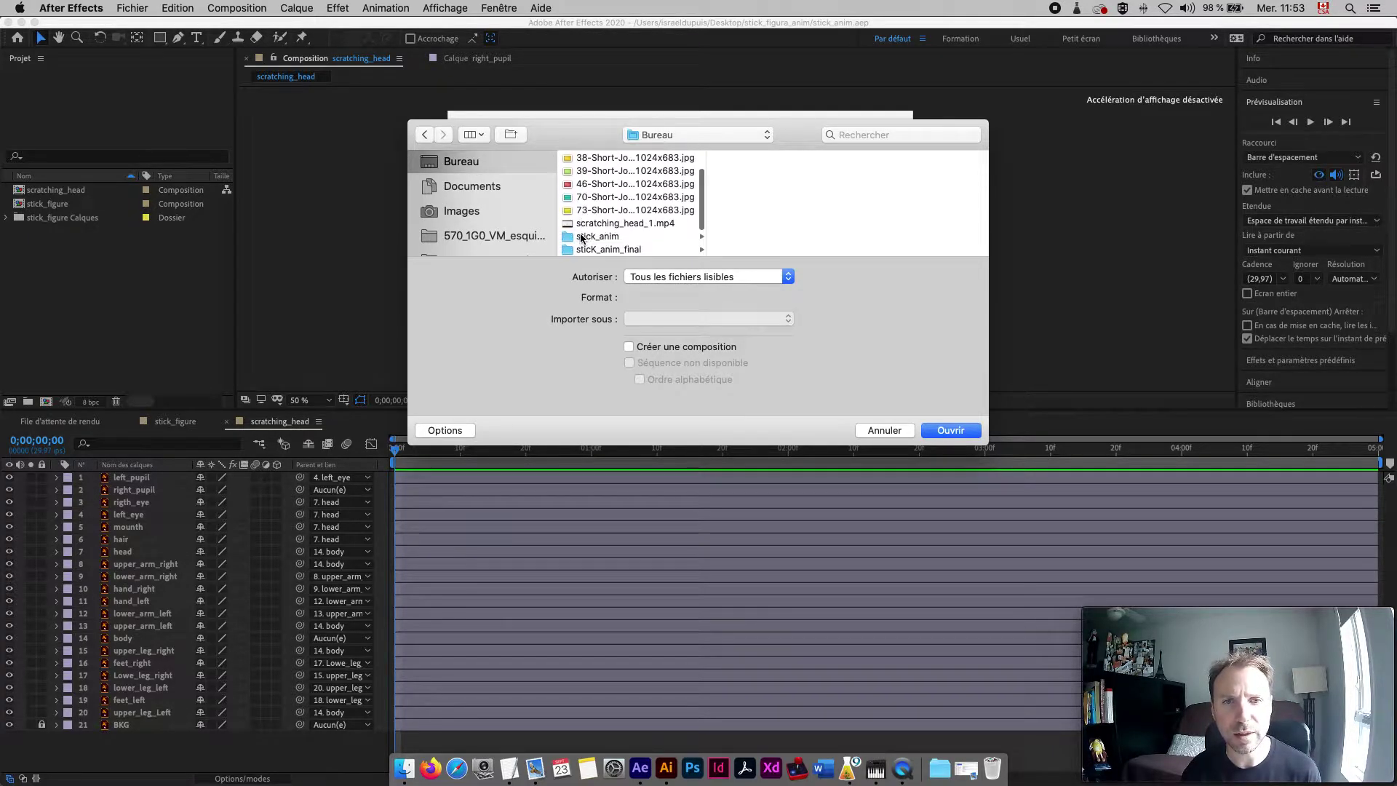
left_click(591, 230)
left_click(747, 222)
left_click(945, 431)
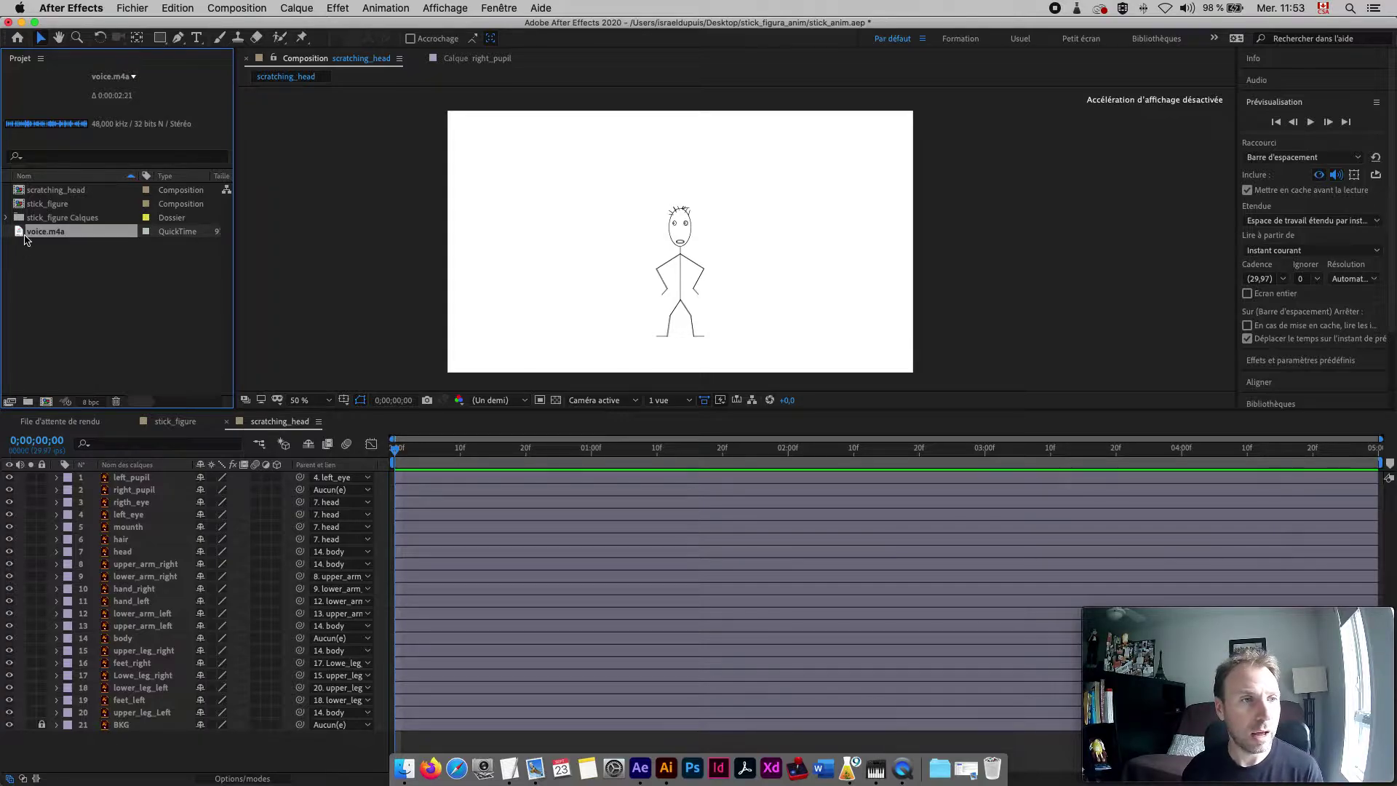
- Add voice.m4a to the scratching_head timeline directly below the mounth layer and expand its audio waveform
left_click_drag(24, 234, 120, 718)
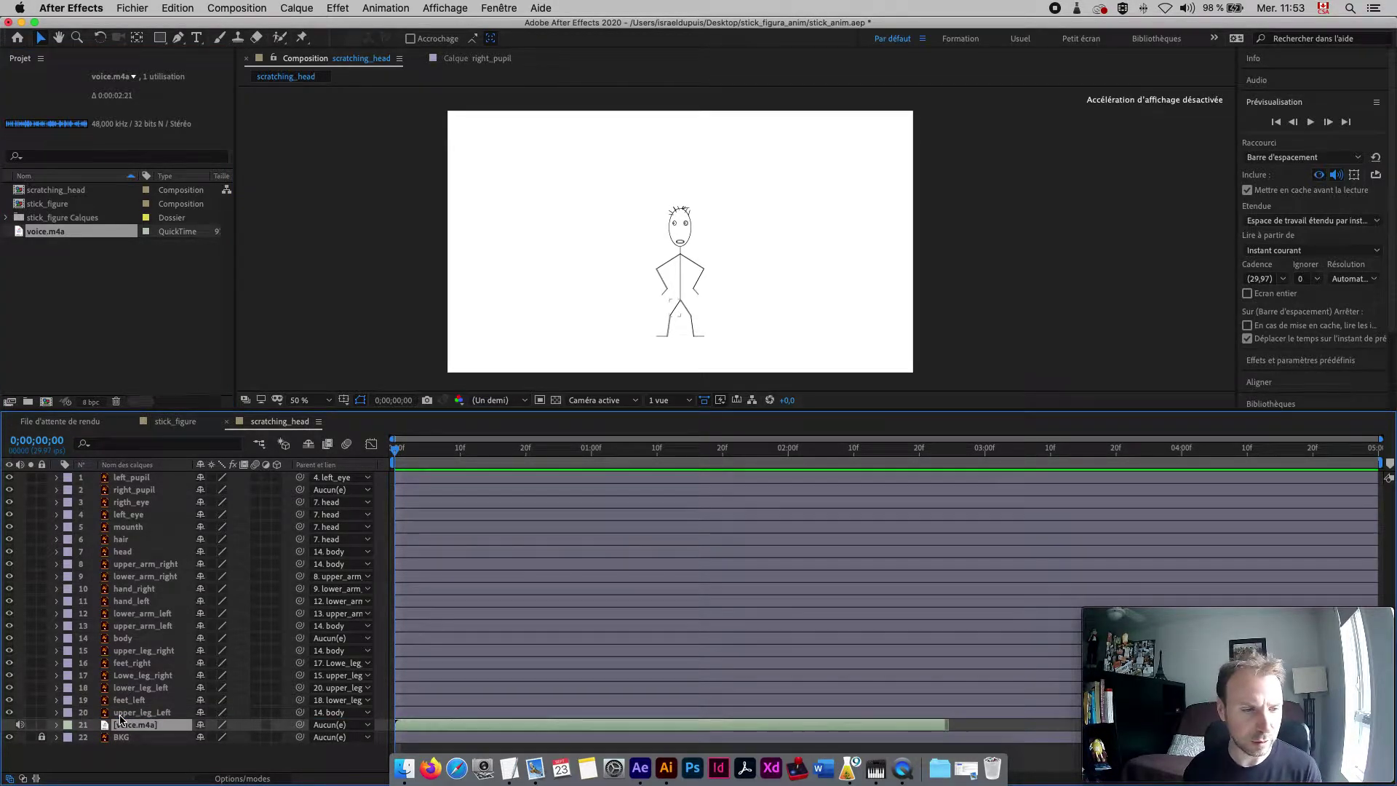
left_click_drag(102, 728, 118, 533)
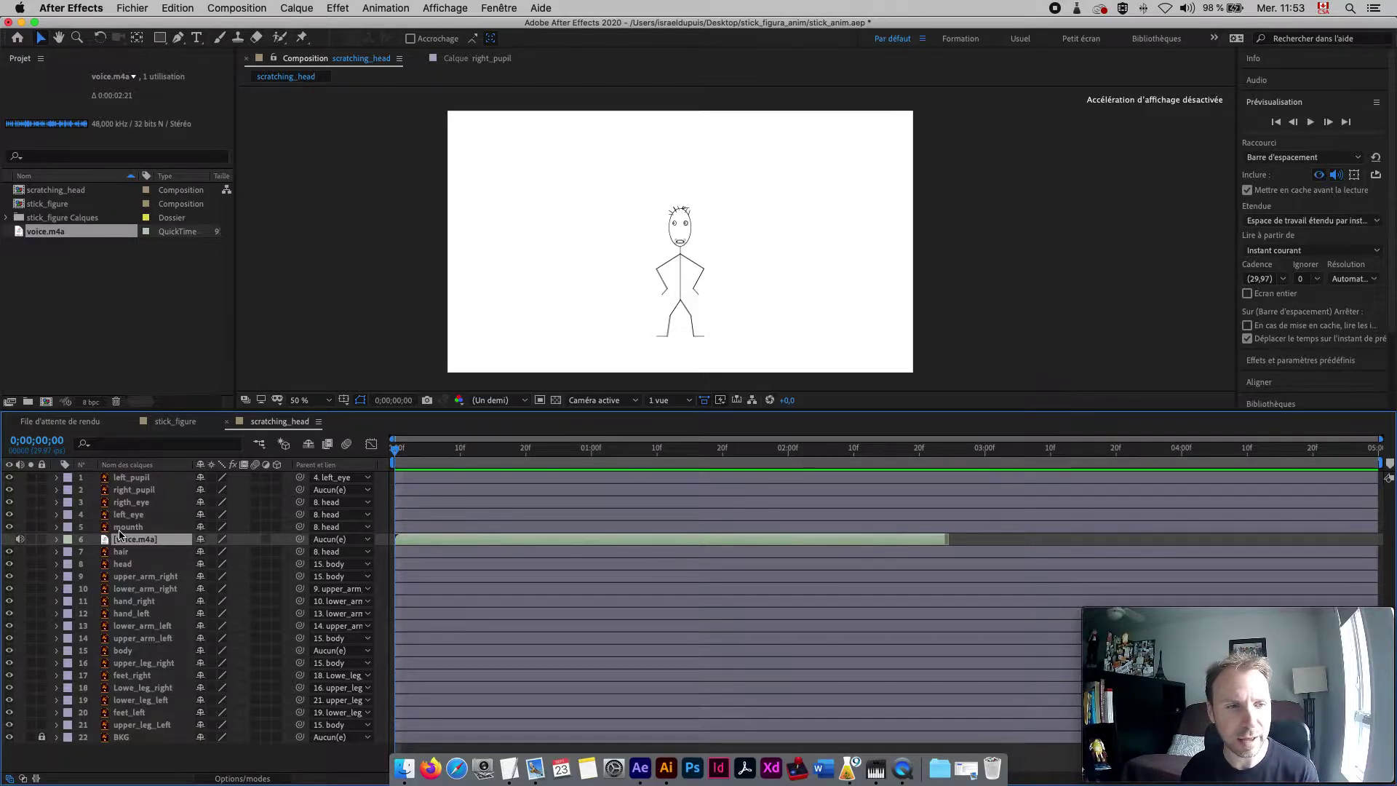
left_click(56, 540)
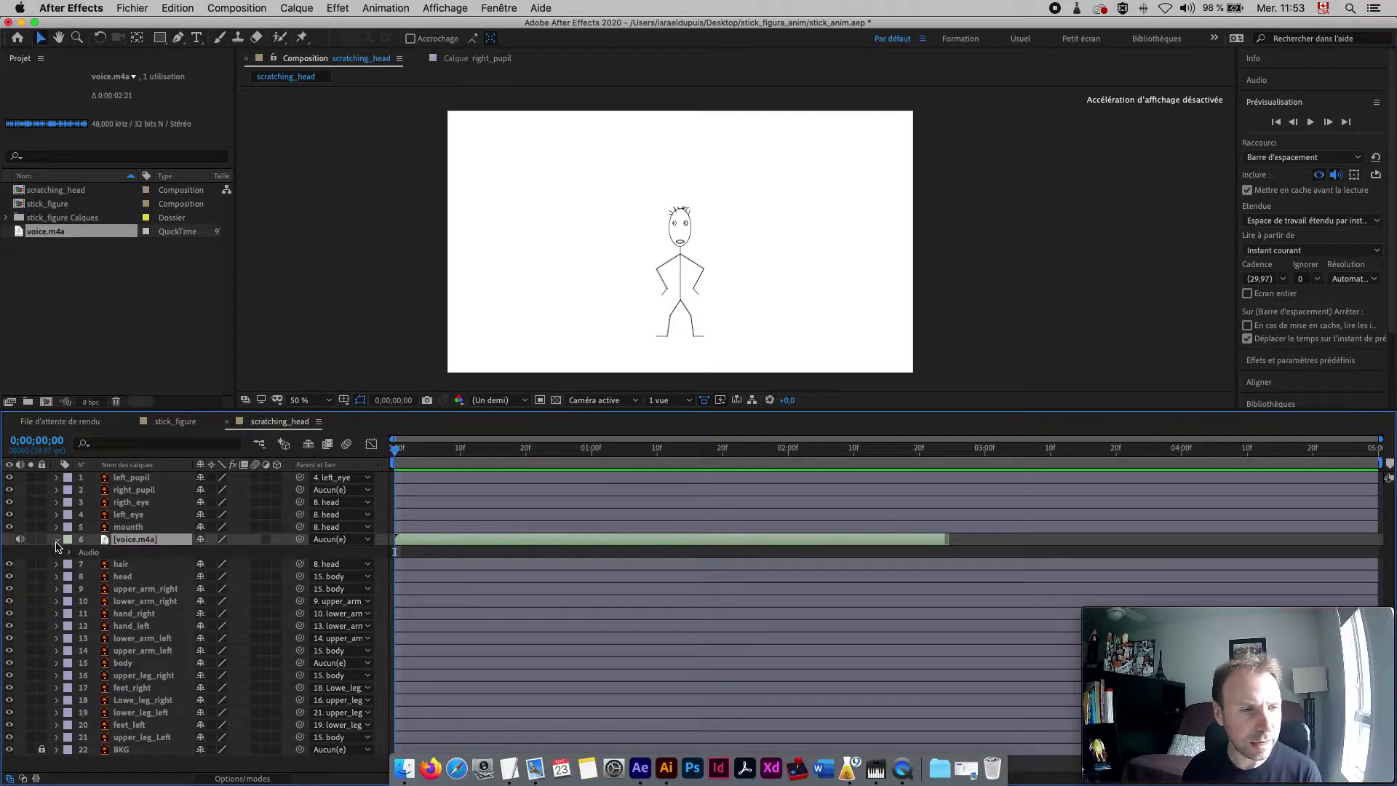
left_click(69, 552)
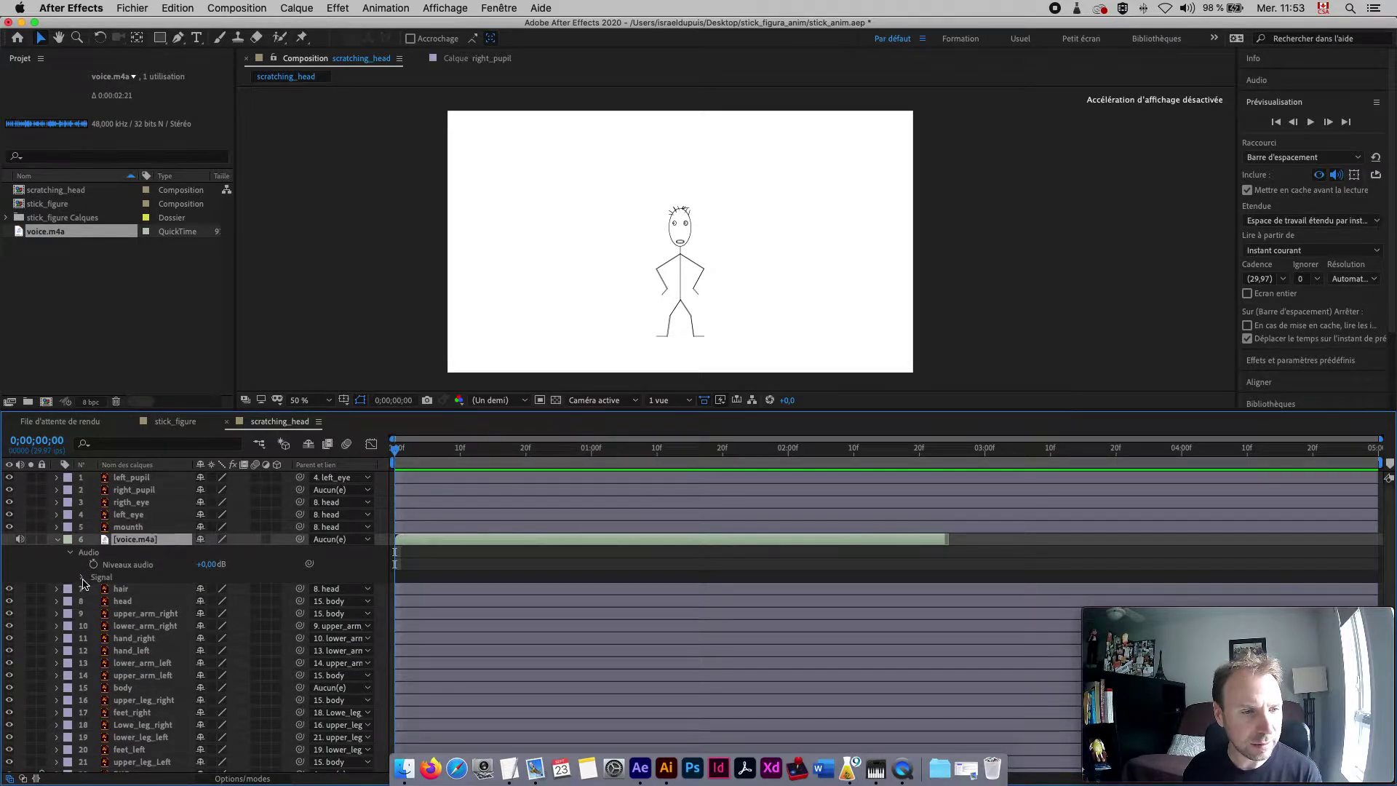
left_click(82, 577)
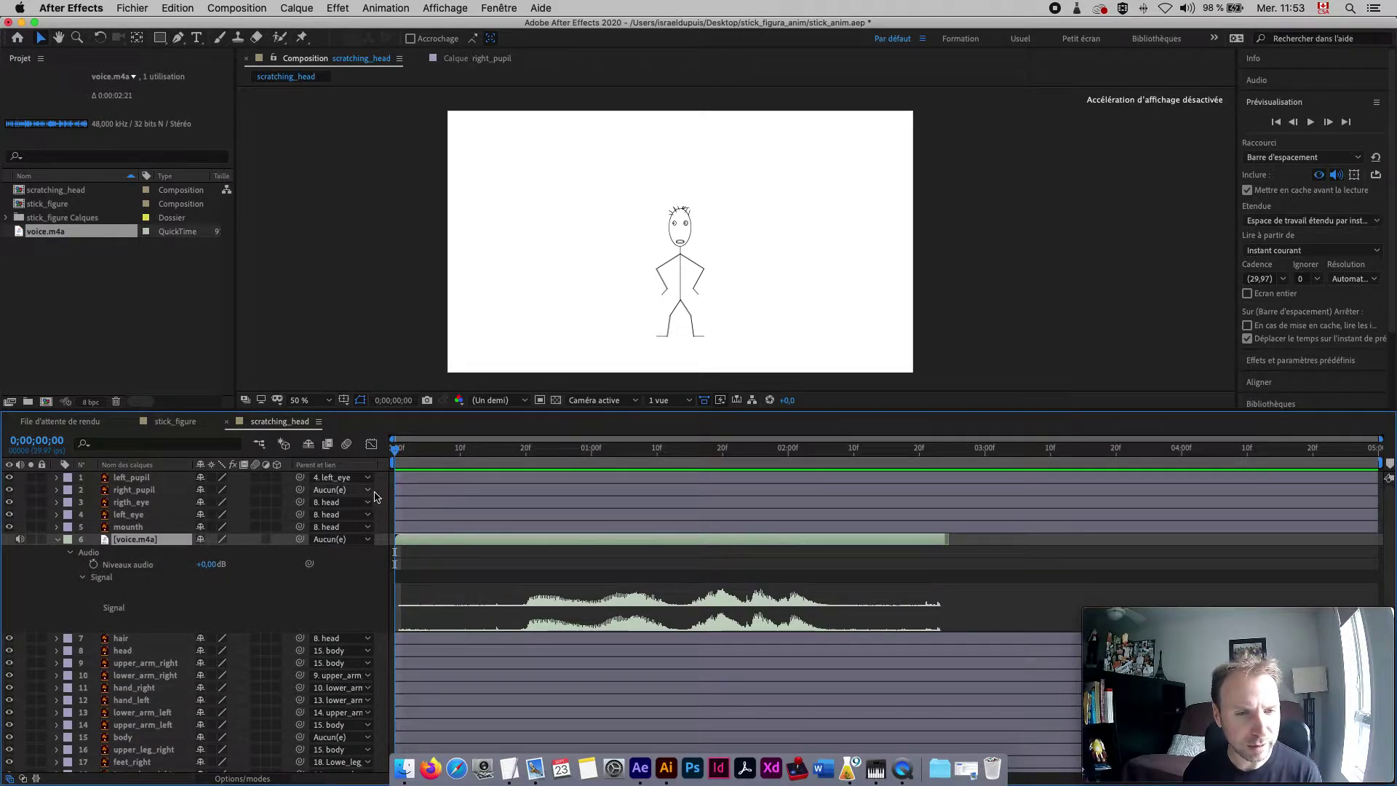
- Play the voice recording from 0;00;00;08 and place the current time at 0;00;00;19, just before the speech begins
left_click_drag(399, 459, 448, 456)
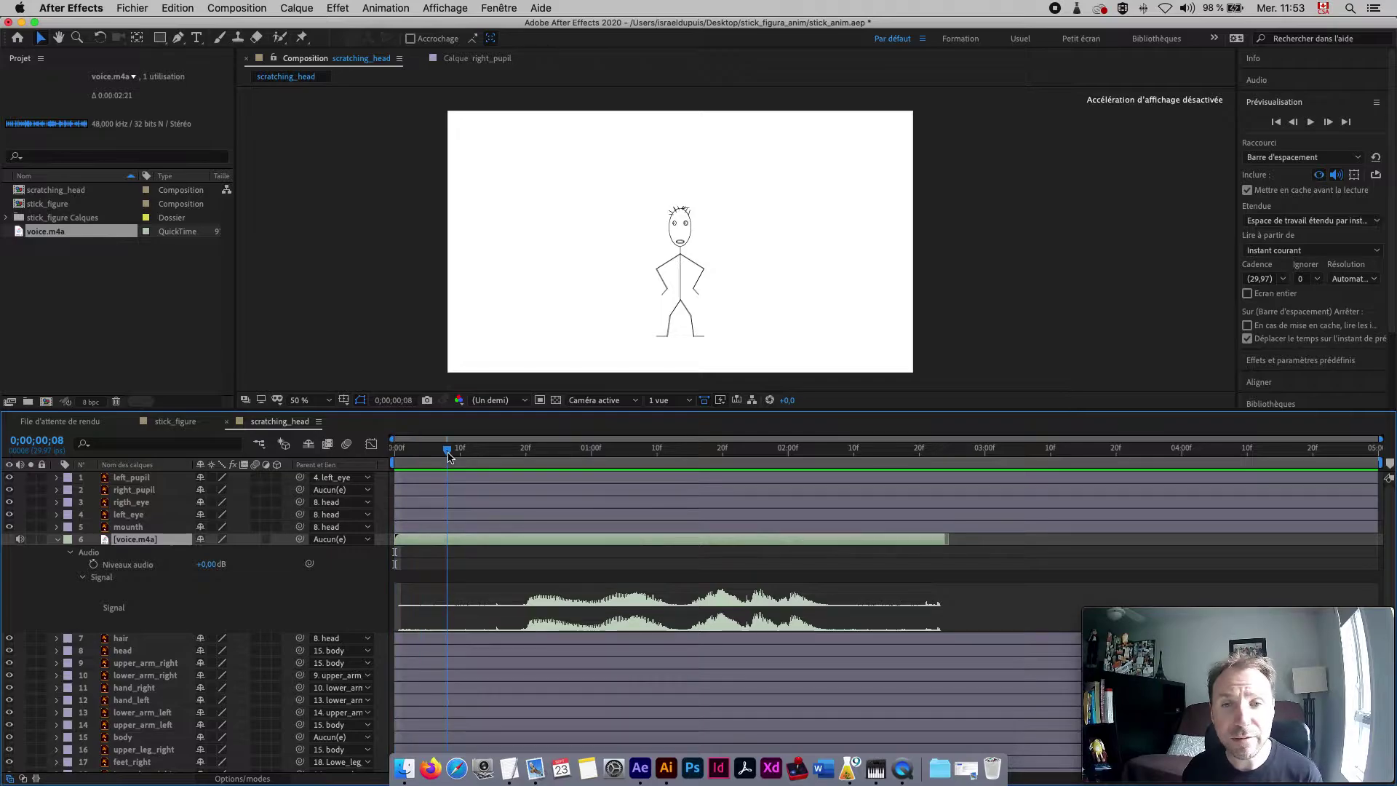
key("space")
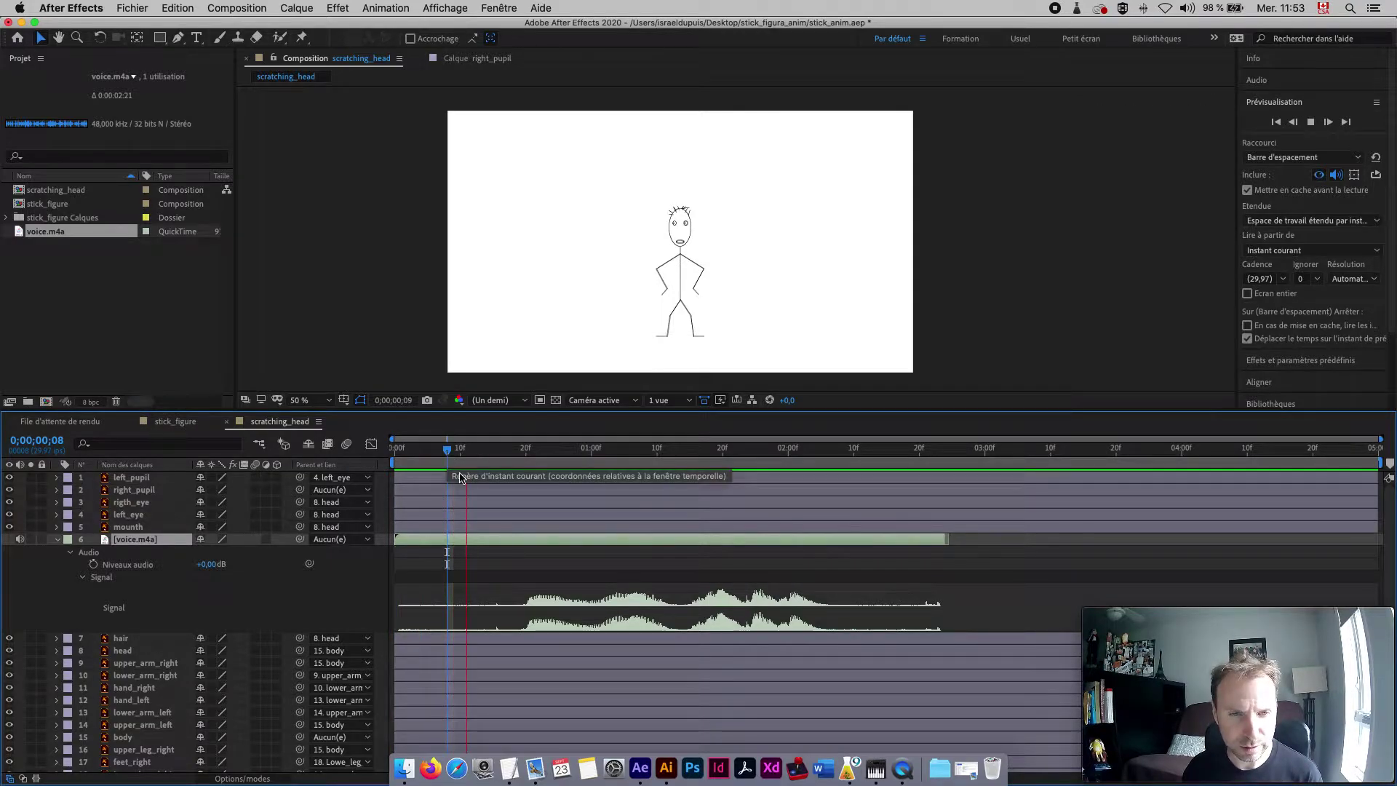
key("space")
left_click_drag(623, 453, 521, 467)
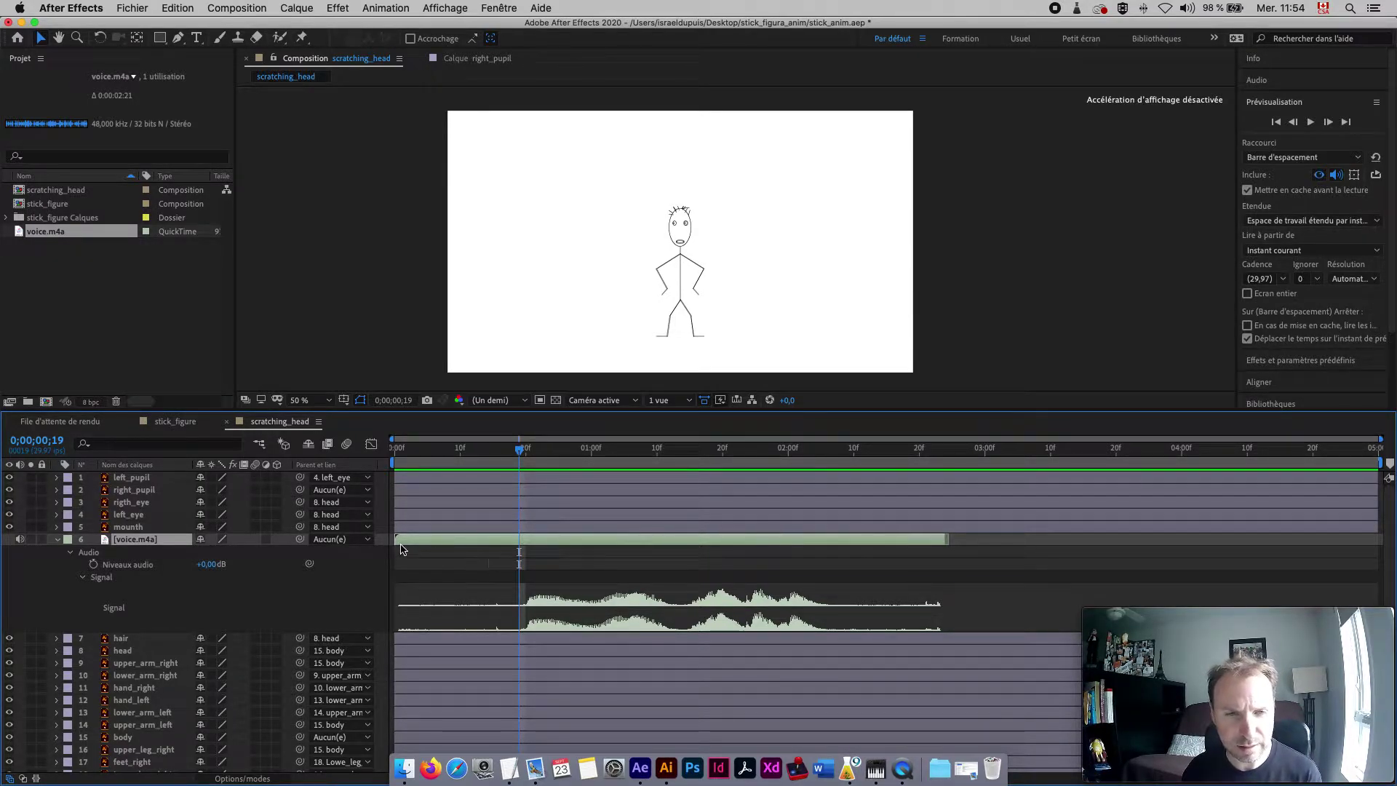
- Trim the silence from both ends of the voice.m4a layer and slide it to start at 0;00;00;00
mouse_move(400, 541)
left_mouse_down()
mouse_move(434, 541)
mouse_move(401, 541)
left_mouse_up()
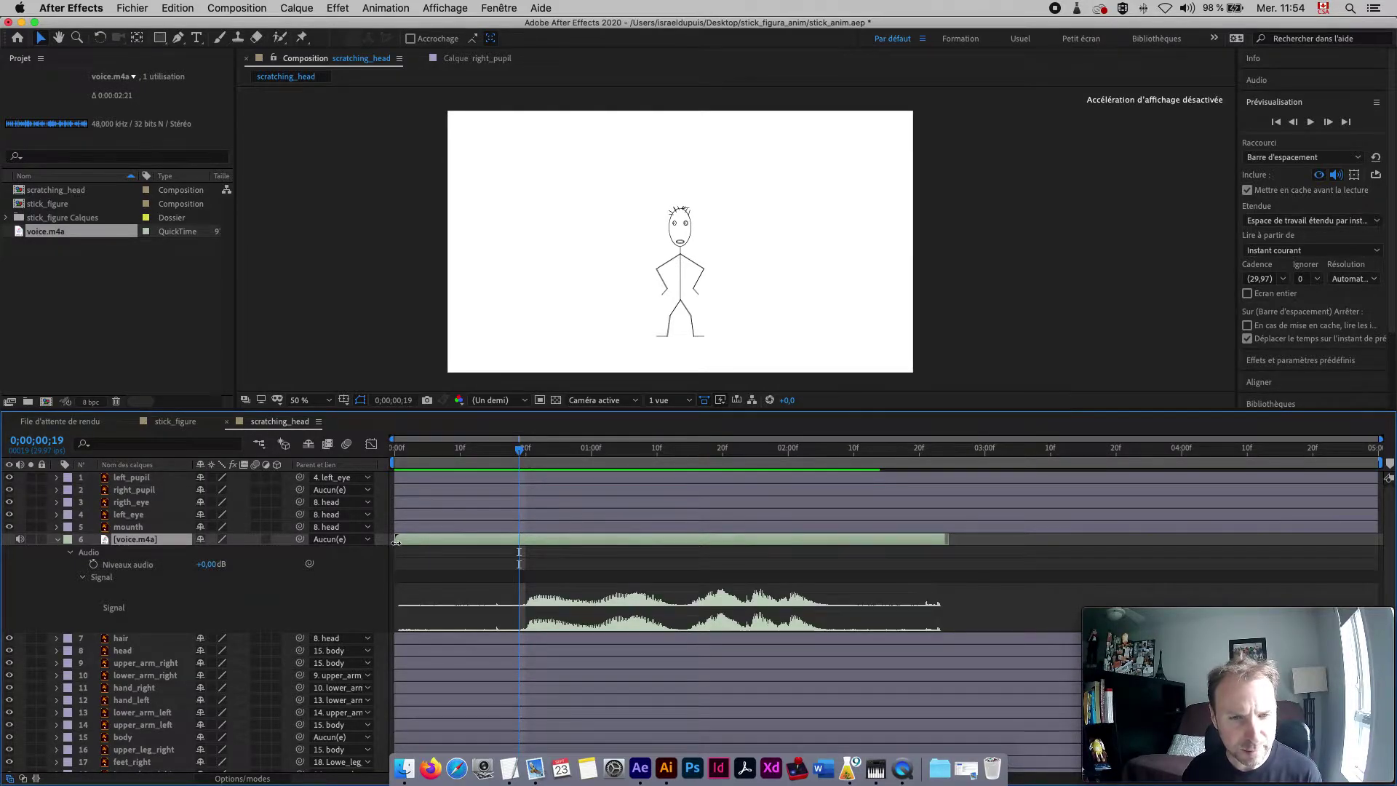
left_click_drag(395, 542, 520, 542)
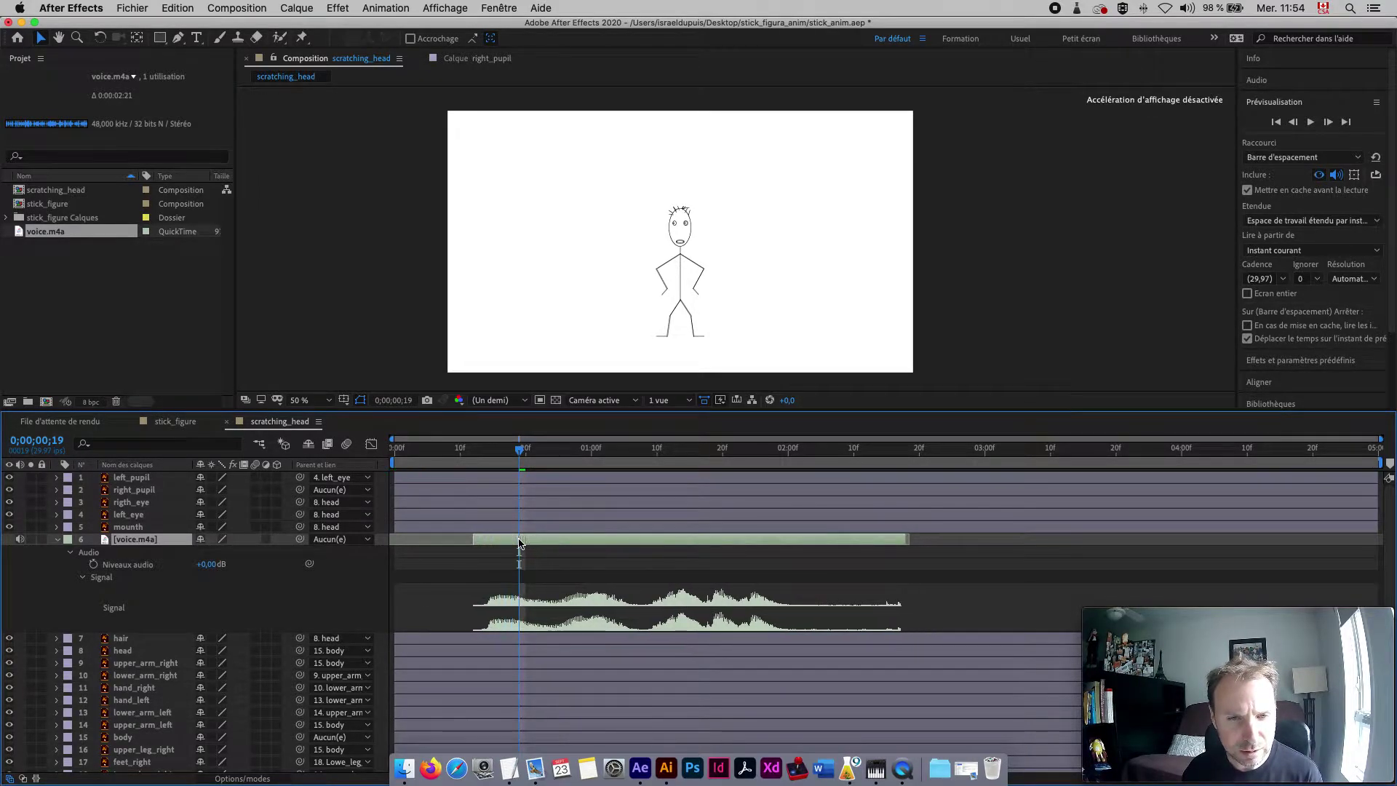
left_click_drag(907, 543, 794, 548)
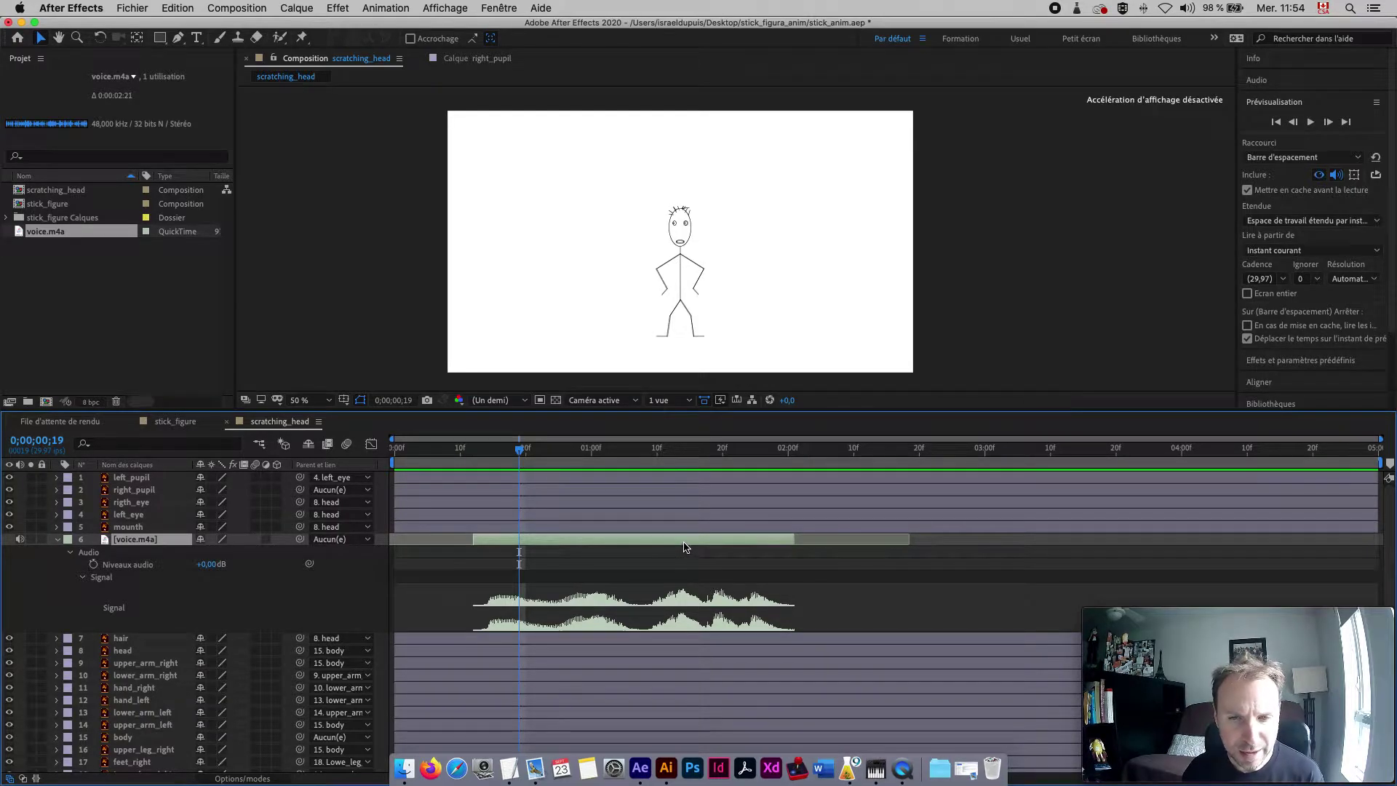
left_click_drag(677, 548, 605, 551)
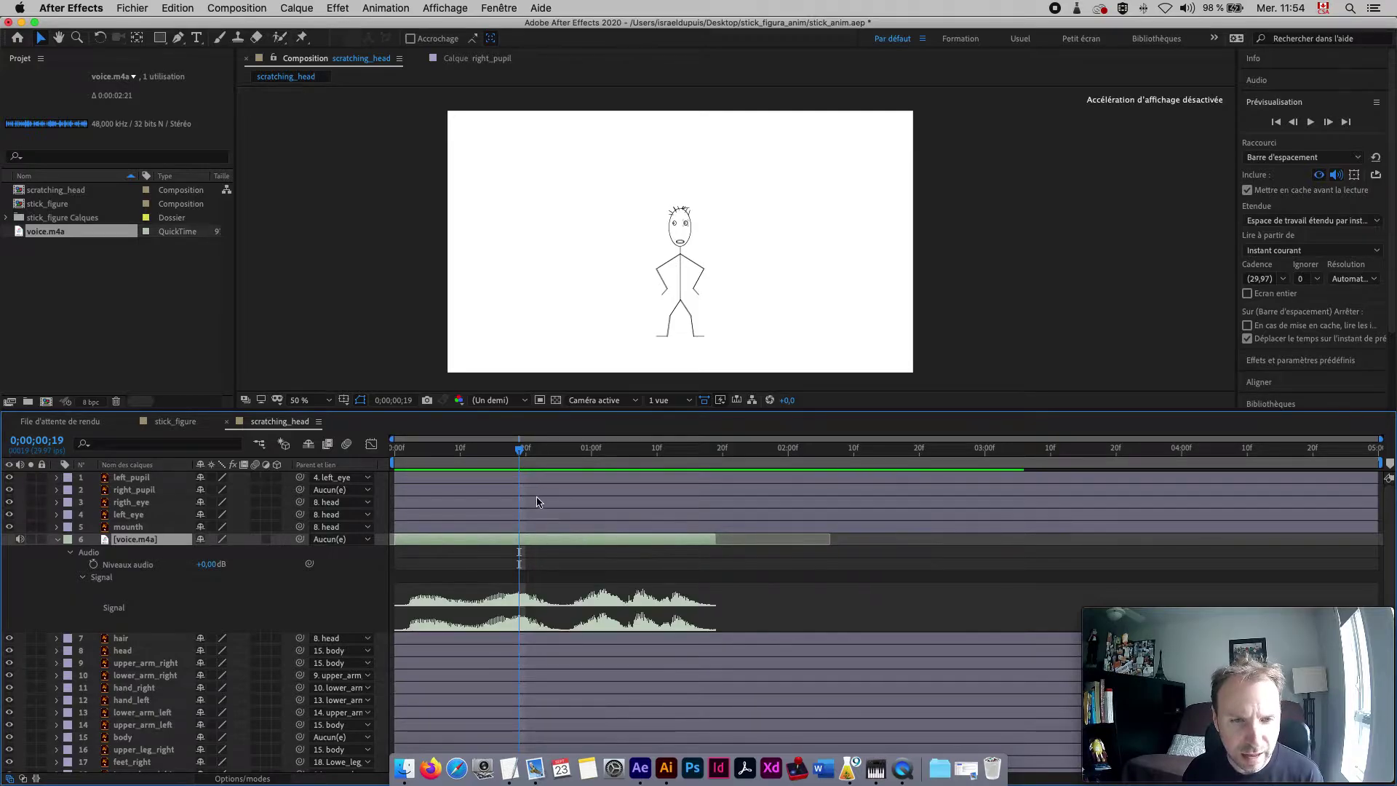
left_click_drag(516, 447, 393, 449)
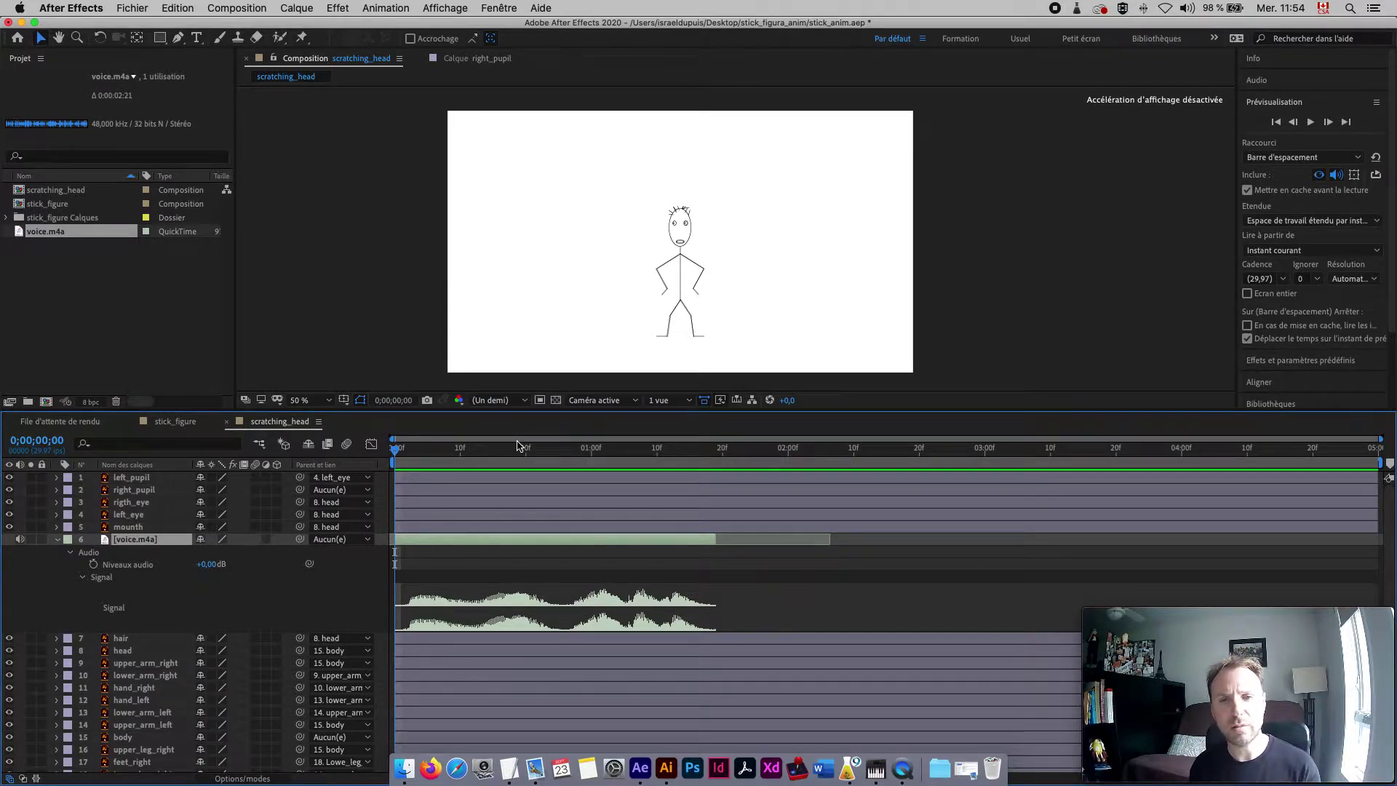
- Set the duration of the scratching_head composition to 0;00;02;00 in its composition settings
left_click(58, 207)
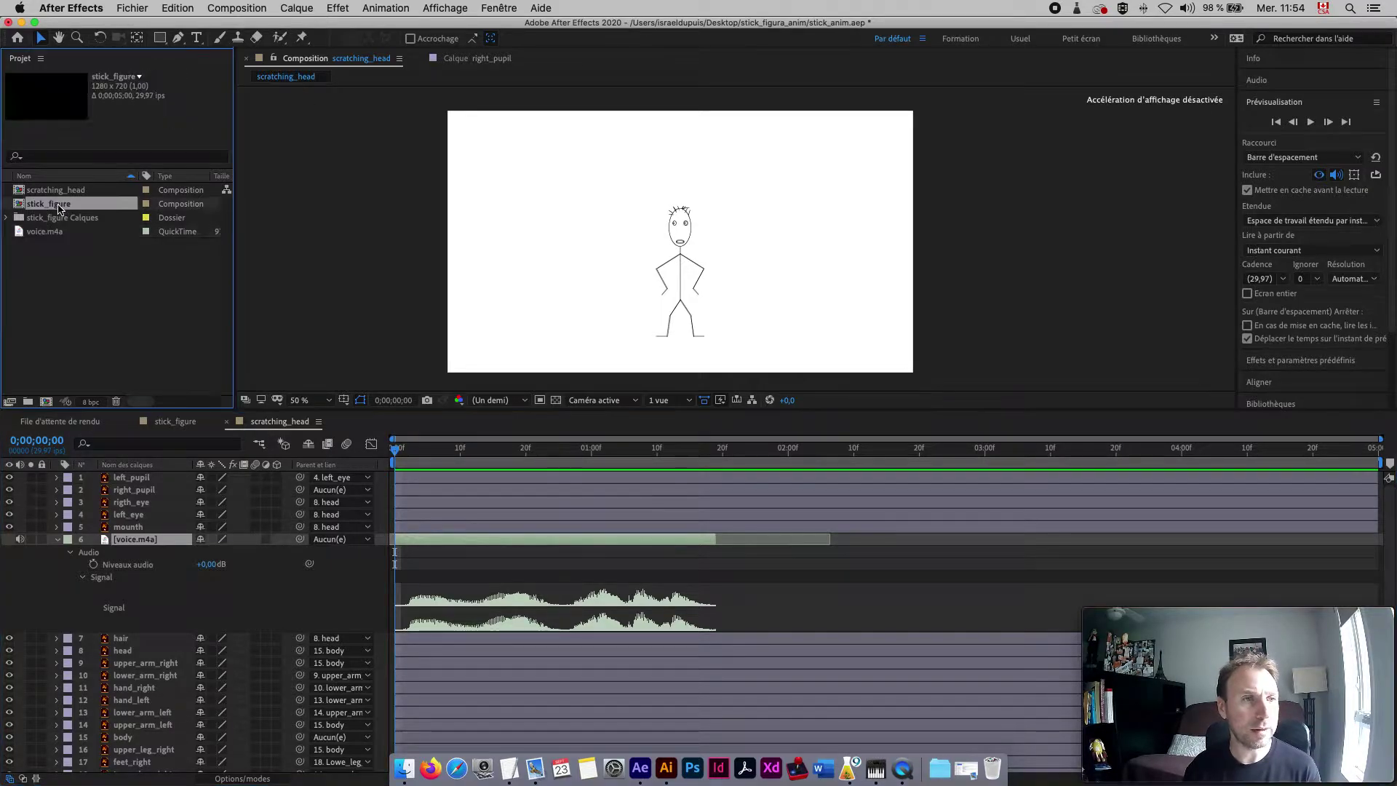
left_click(51, 194)
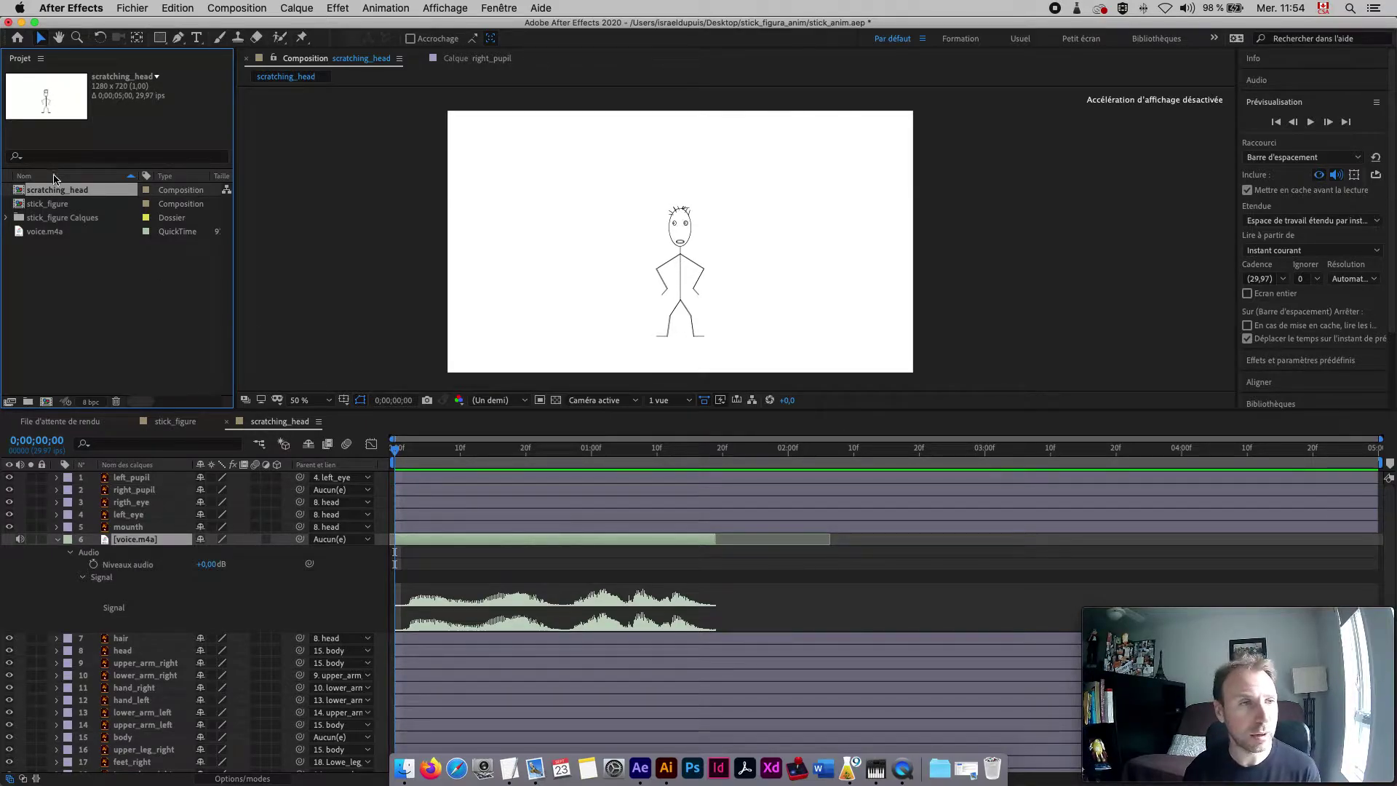
right_click(27, 193)
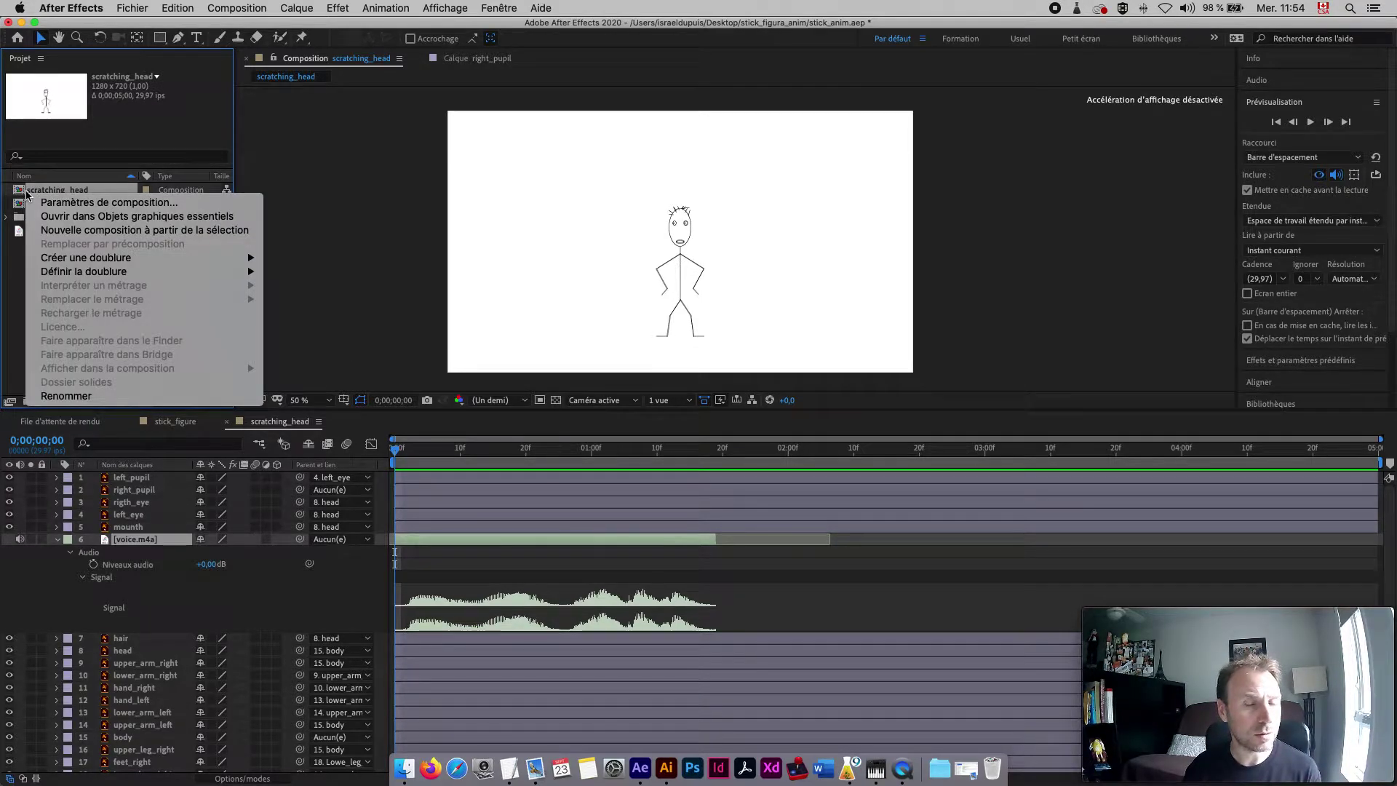
left_click(37, 204)
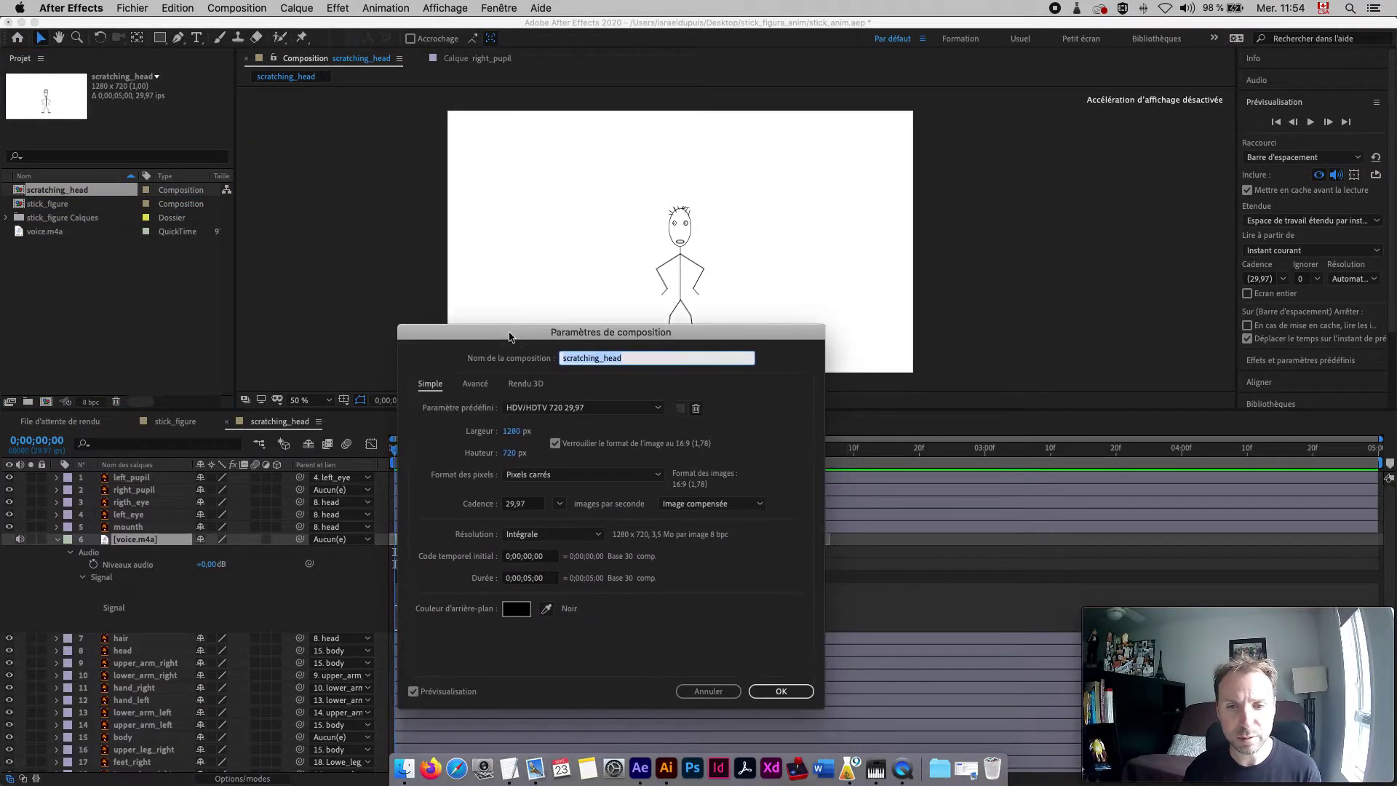
left_click(534, 579)
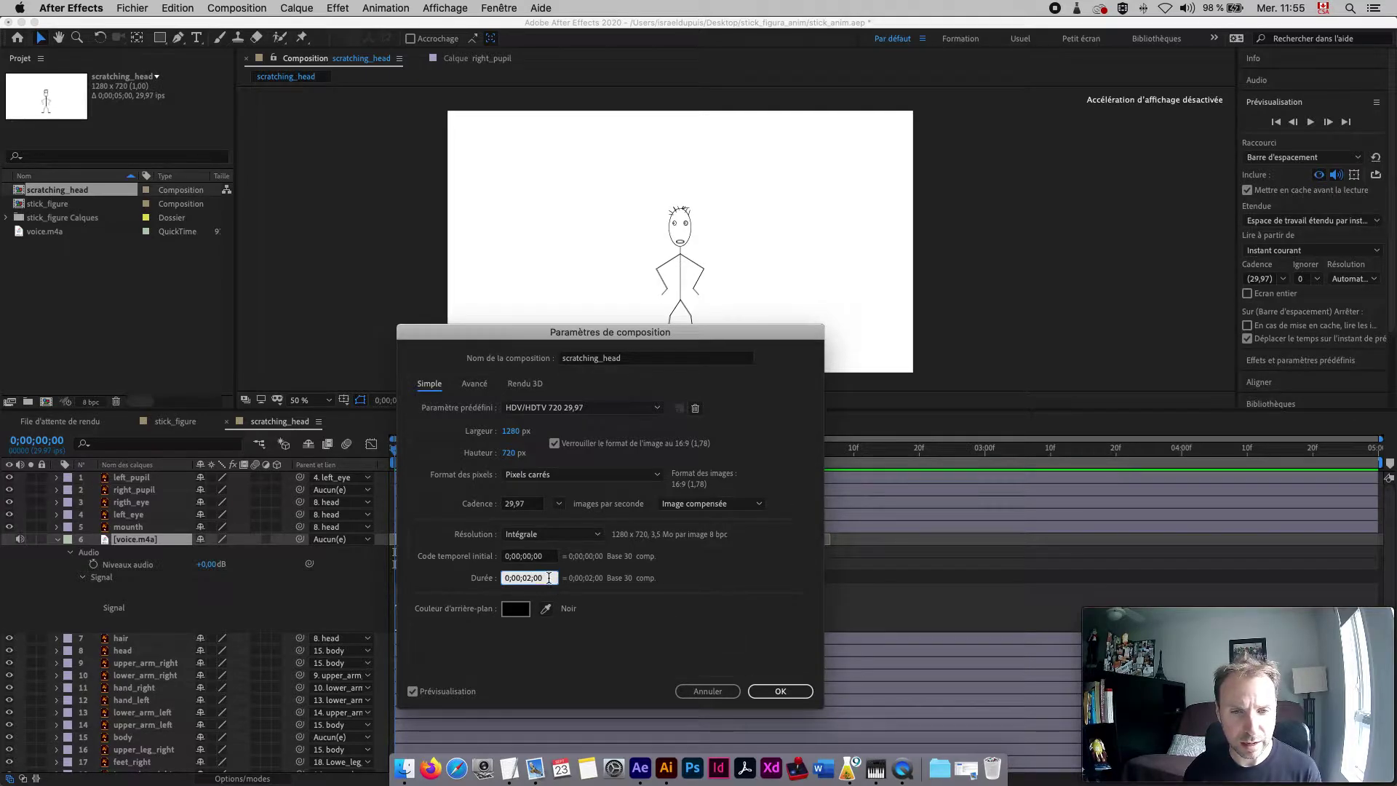
left_click(781, 691)
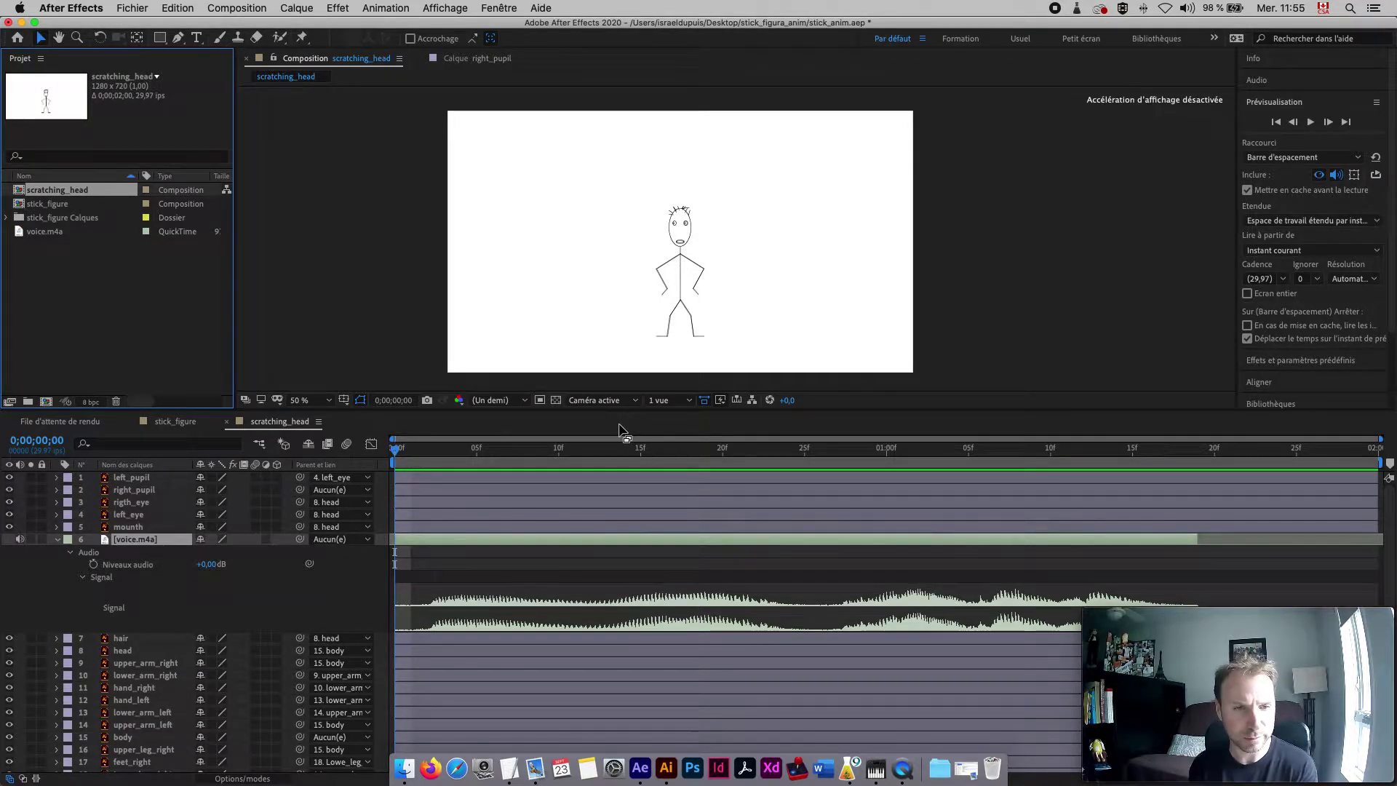
- Play back the shortened composition with its voice track, then return the current time to 0;00;00;00
key("space")
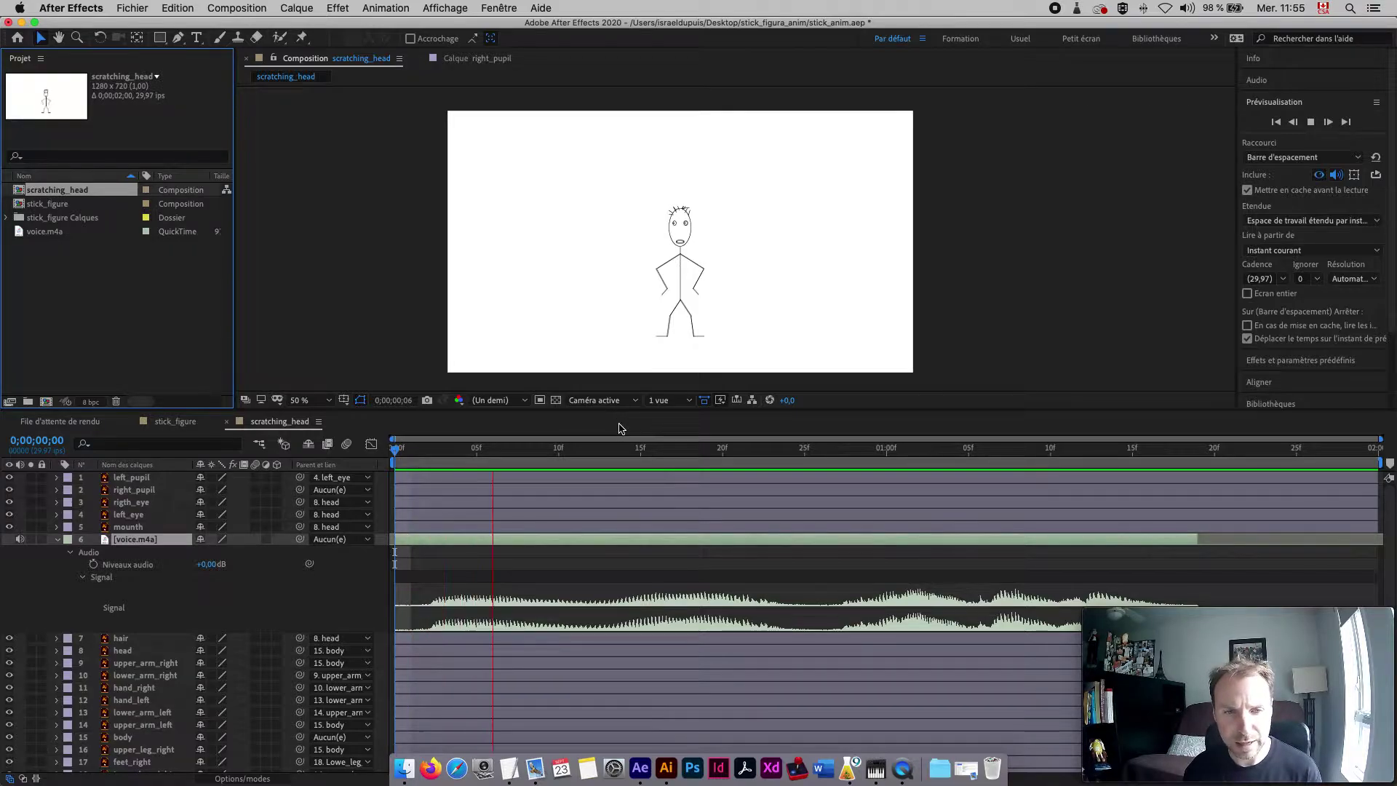
key("space")
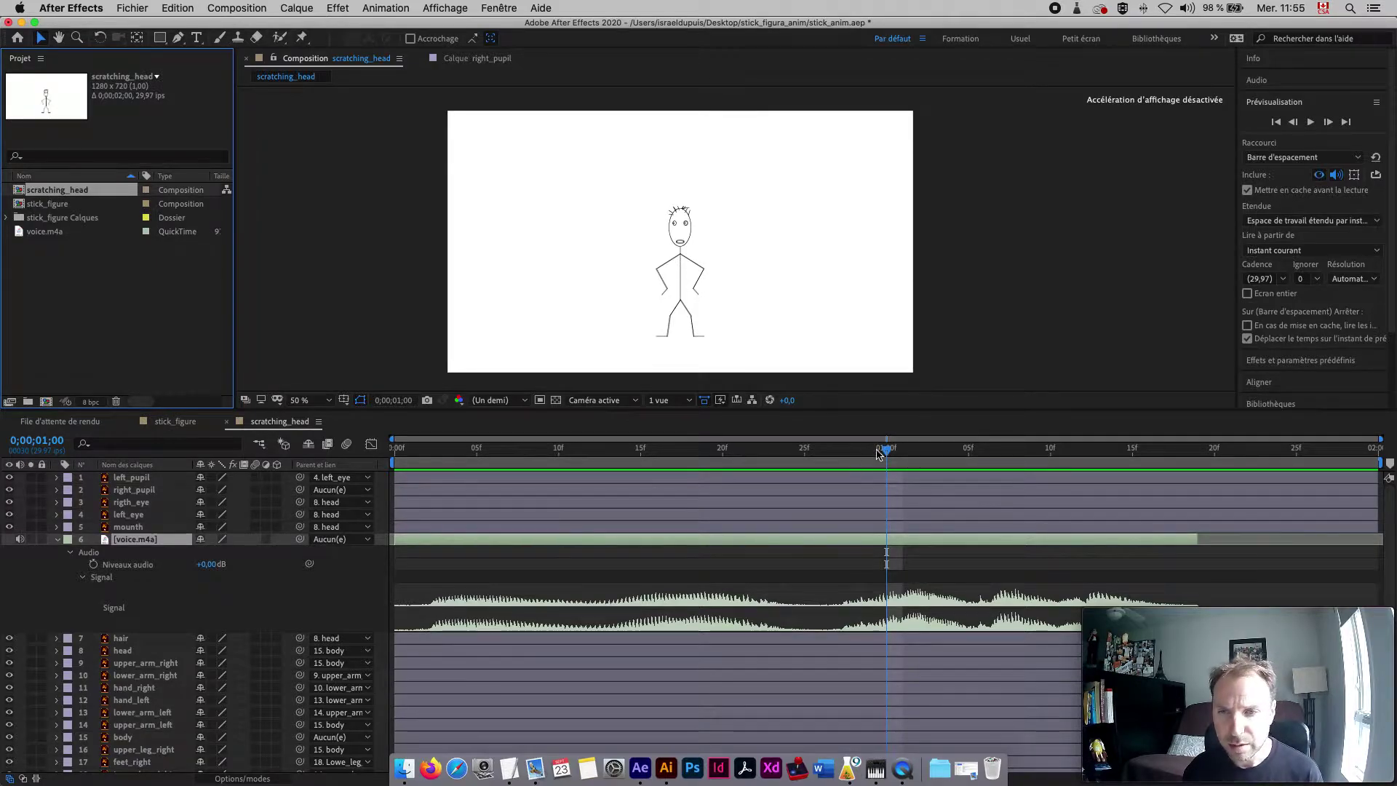
left_click_drag(884, 452, 394, 451)
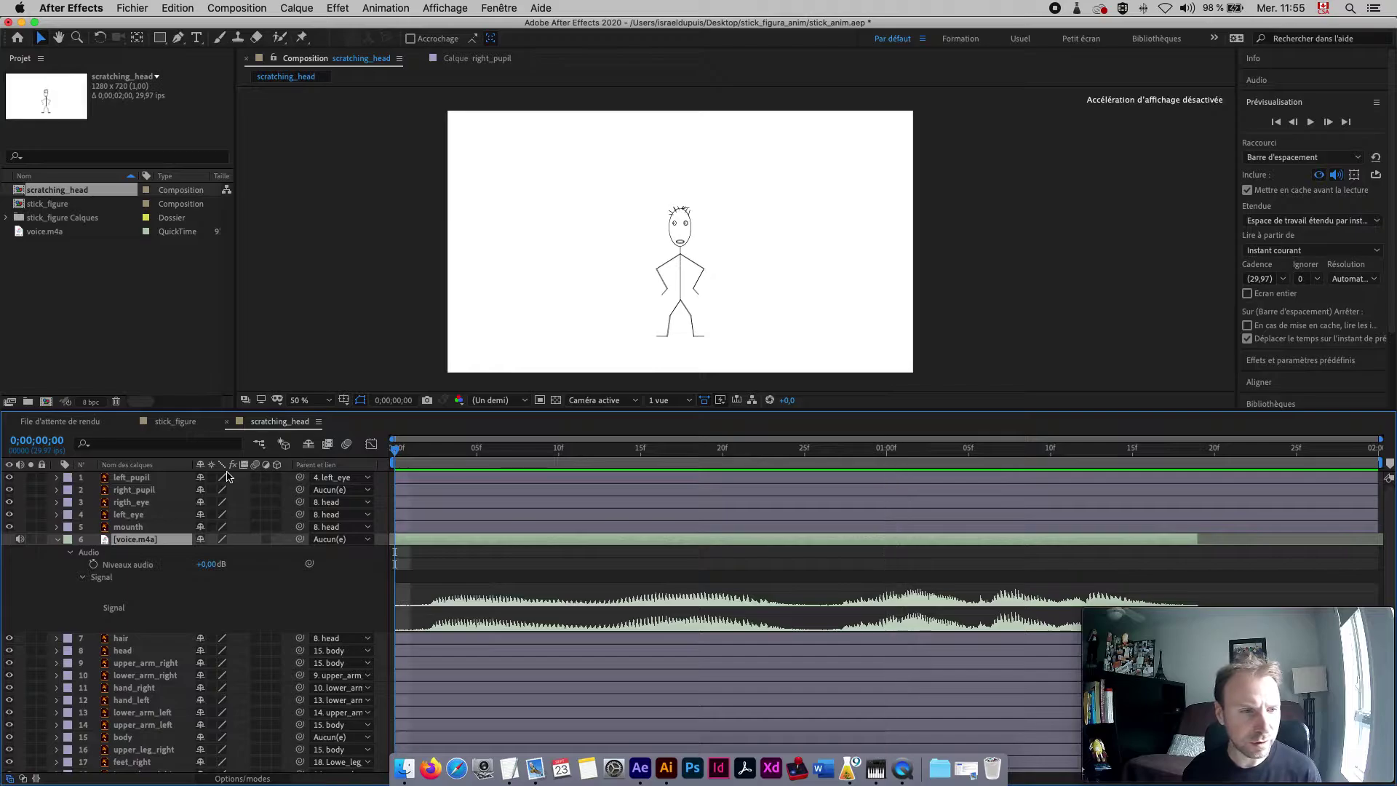
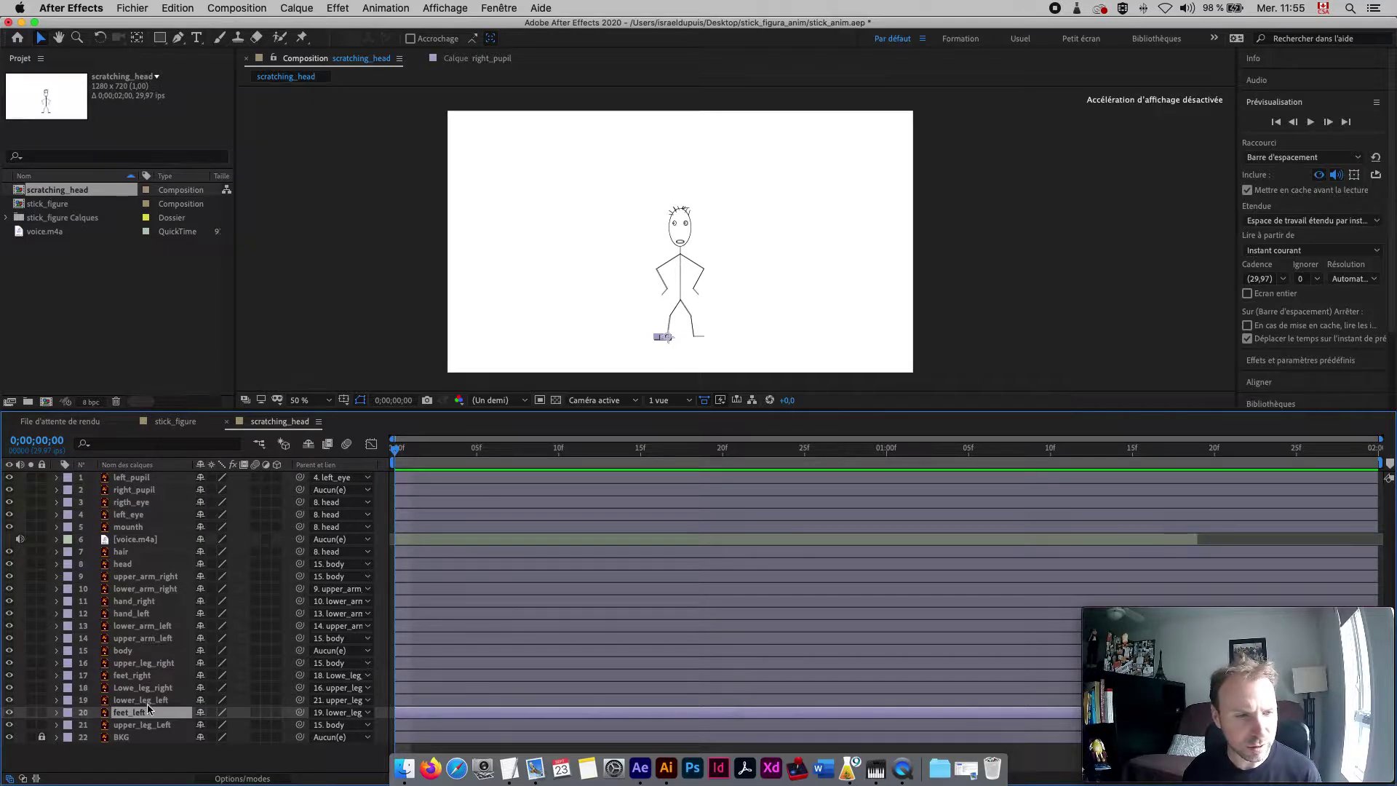
- Enlarge the timeline area, expand the transform properties of feet_right and add a 0° Rotation keyframe at 0;00;00;00
left_click(152, 679)
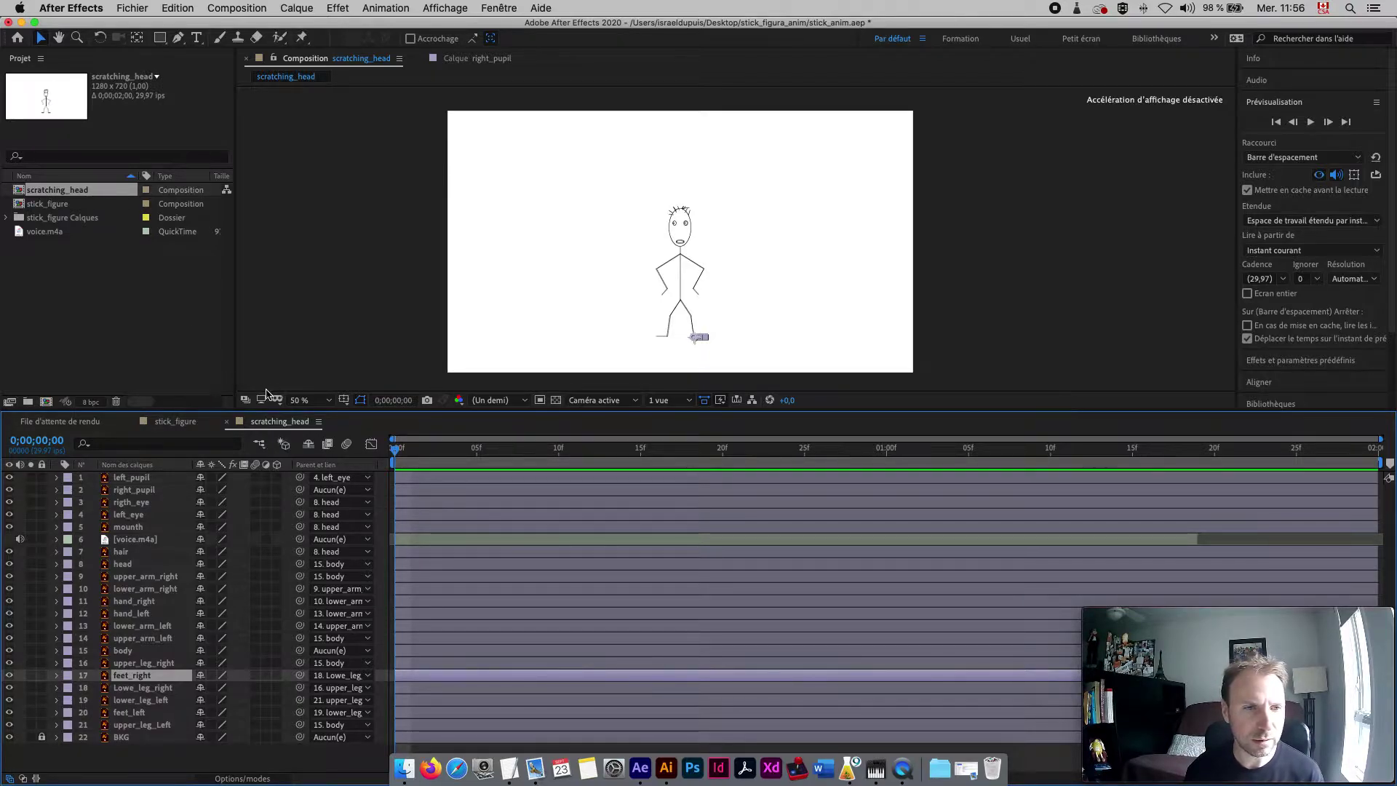
left_click_drag(269, 408, 283, 305)
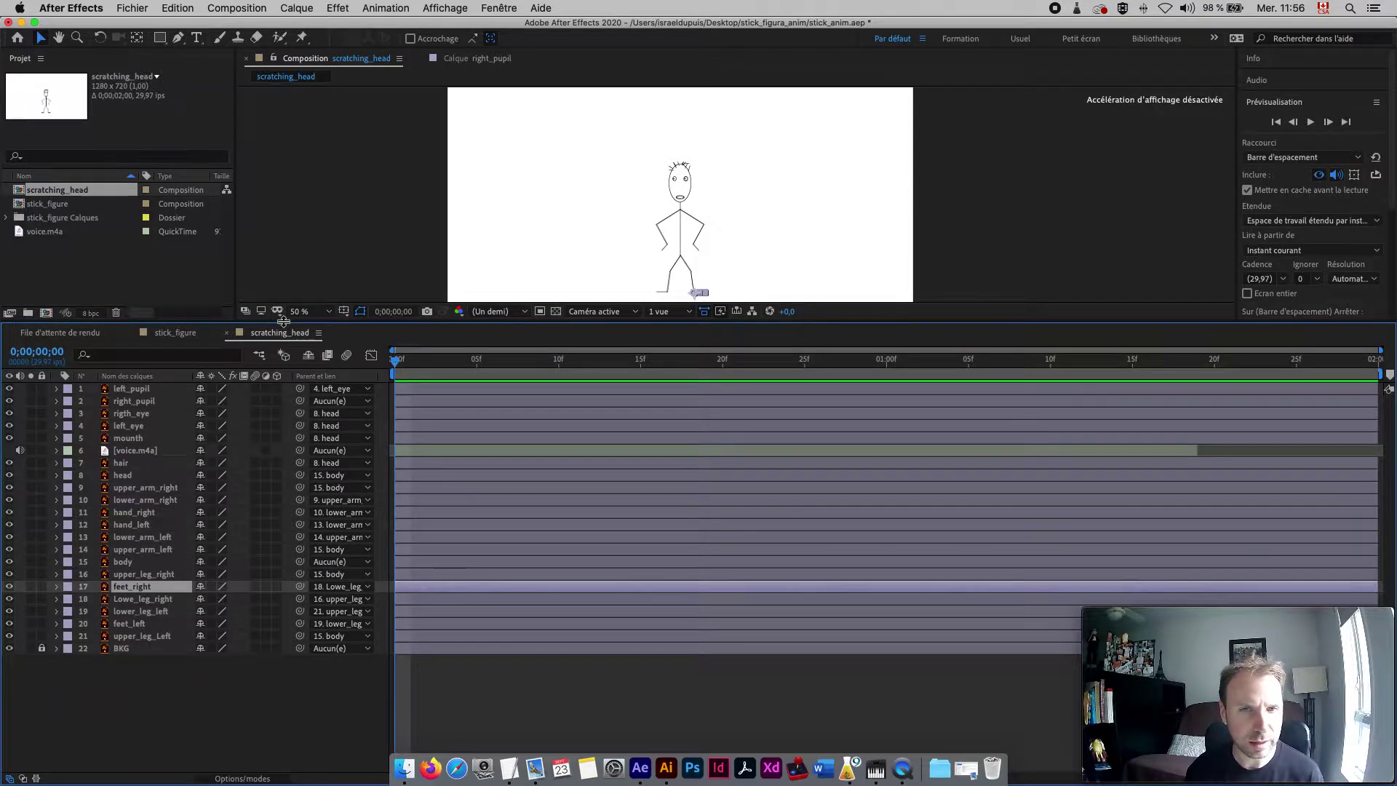
left_click(56, 586)
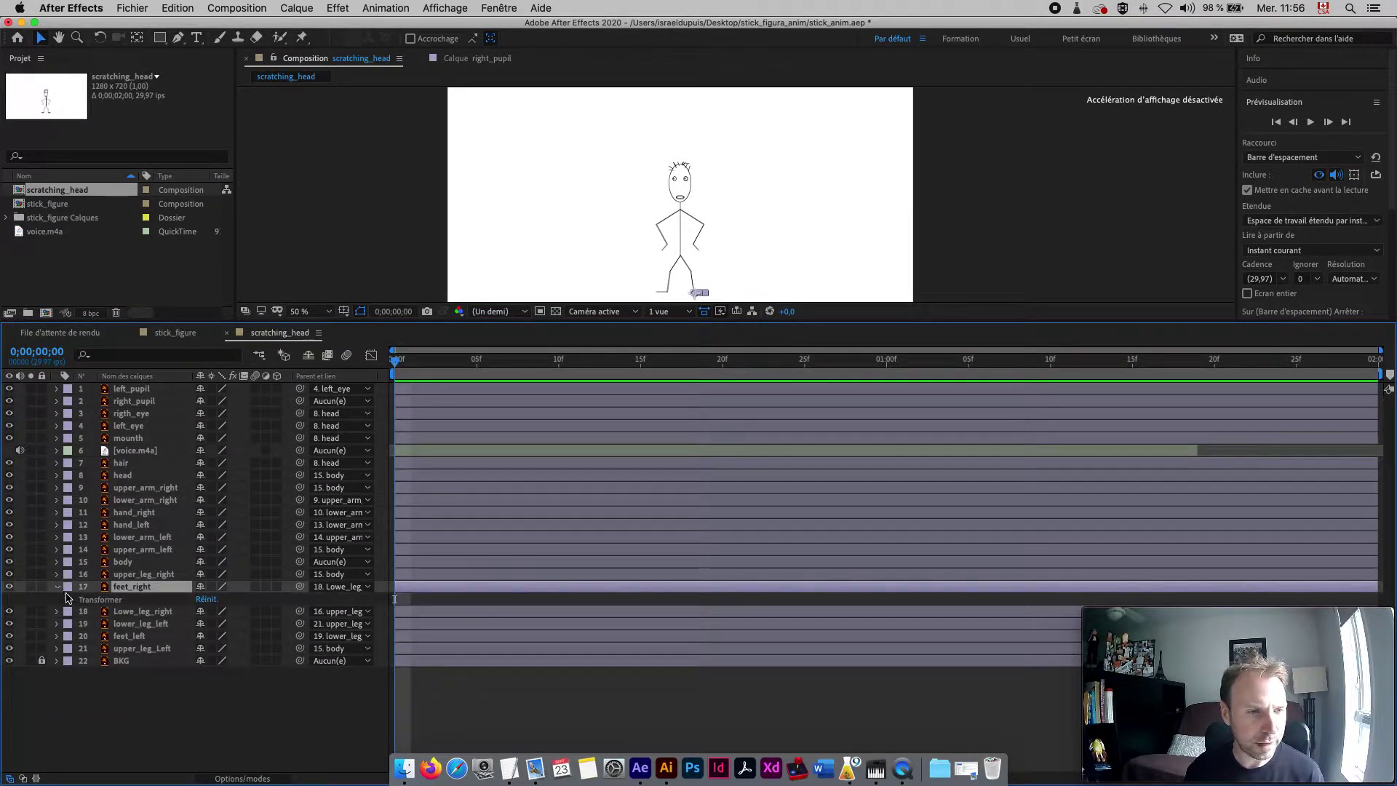
left_click(69, 599)
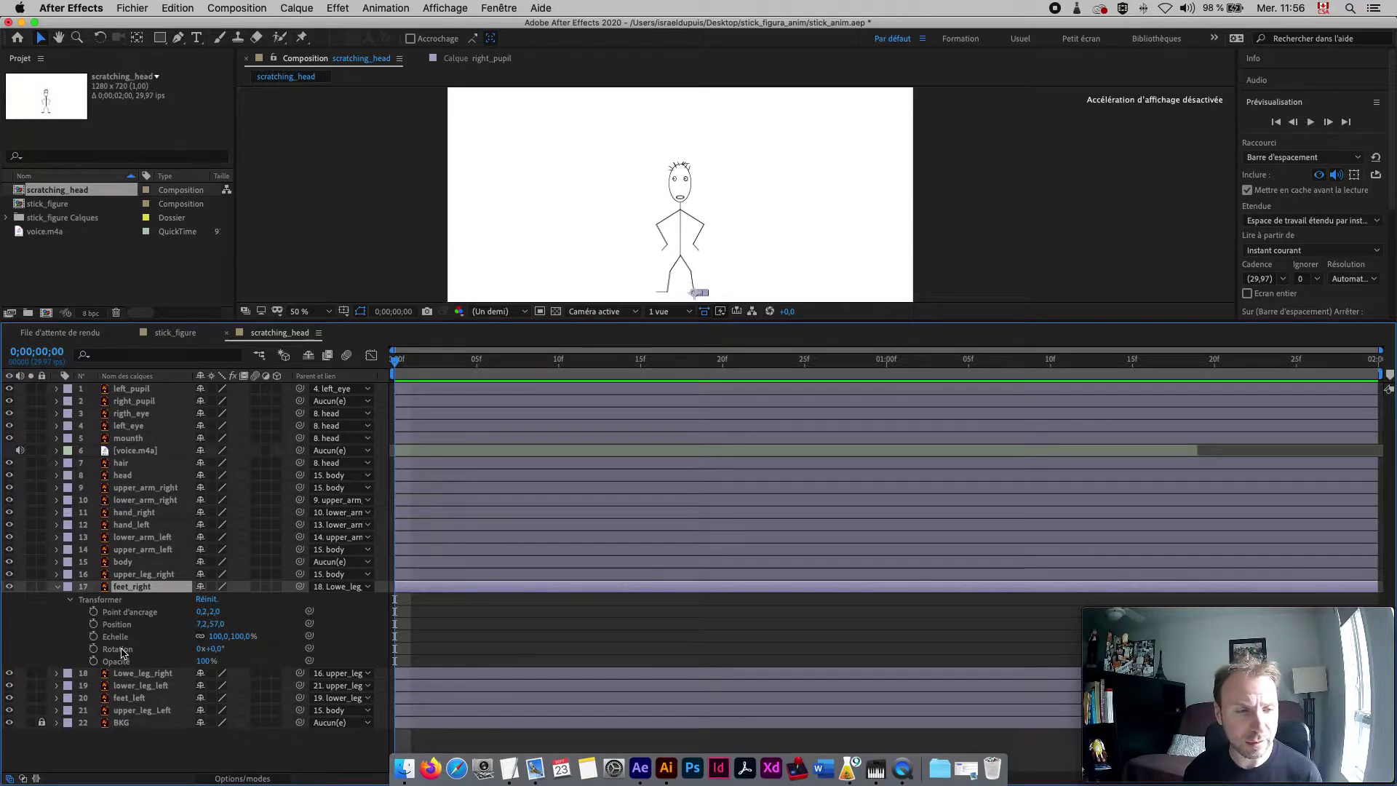
left_click(94, 649)
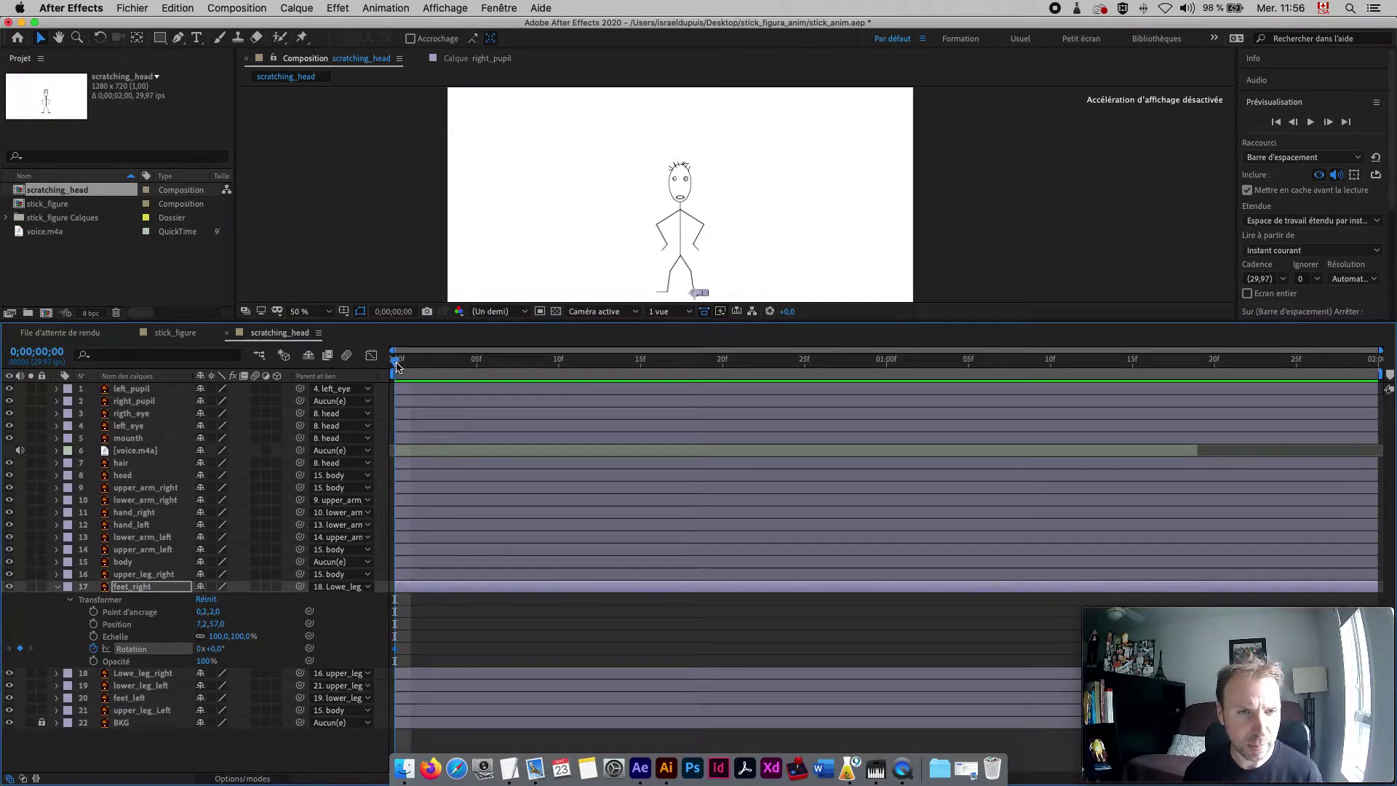
- Add a second Rotation keyframe of -13° to feet_right at 0;00;00;06 so the foot lifts
left_click_drag(393, 364, 473, 368)
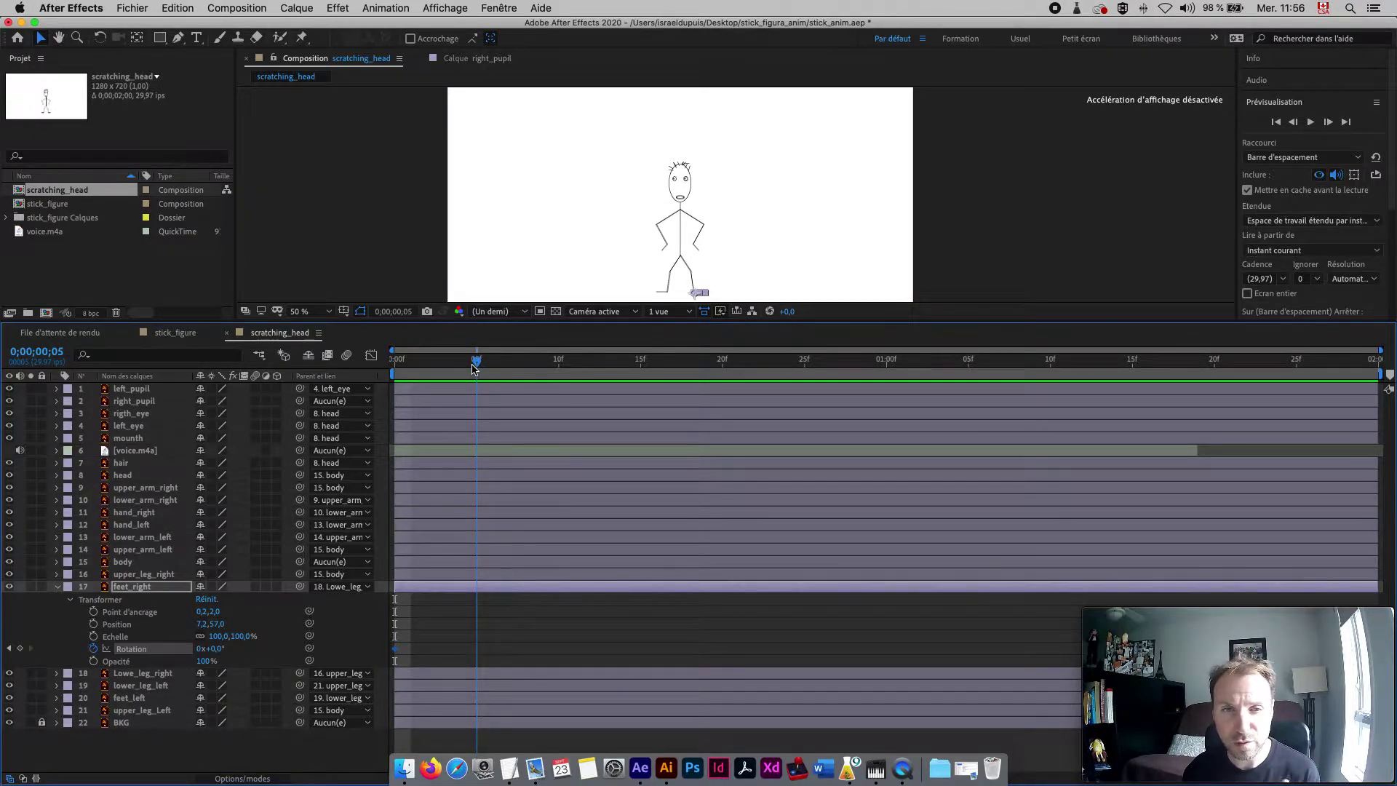
mouse_move(473, 368)
left_mouse_down()
mouse_move(555, 372)
mouse_move(492, 369)
left_mouse_up()
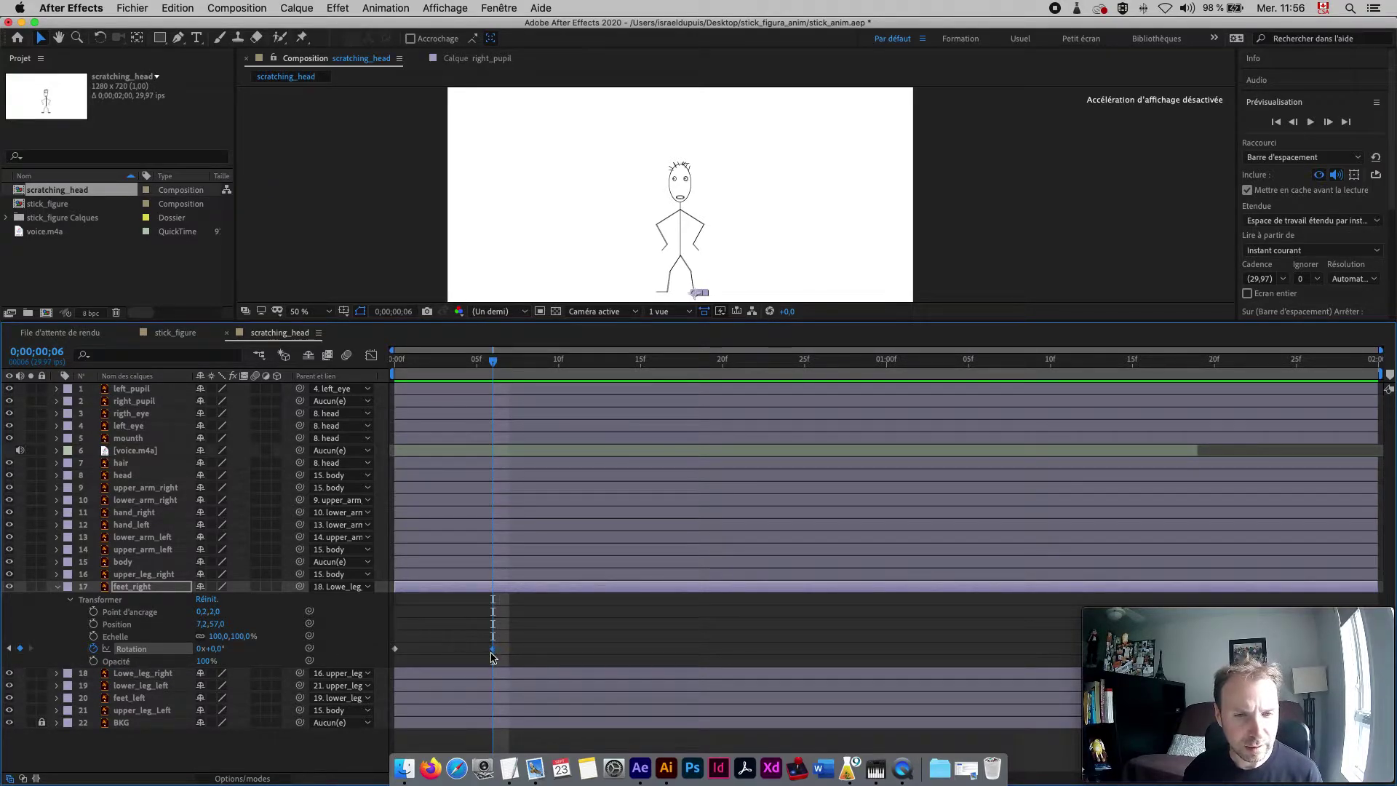
left_click_drag(230, 649, 233, 649)
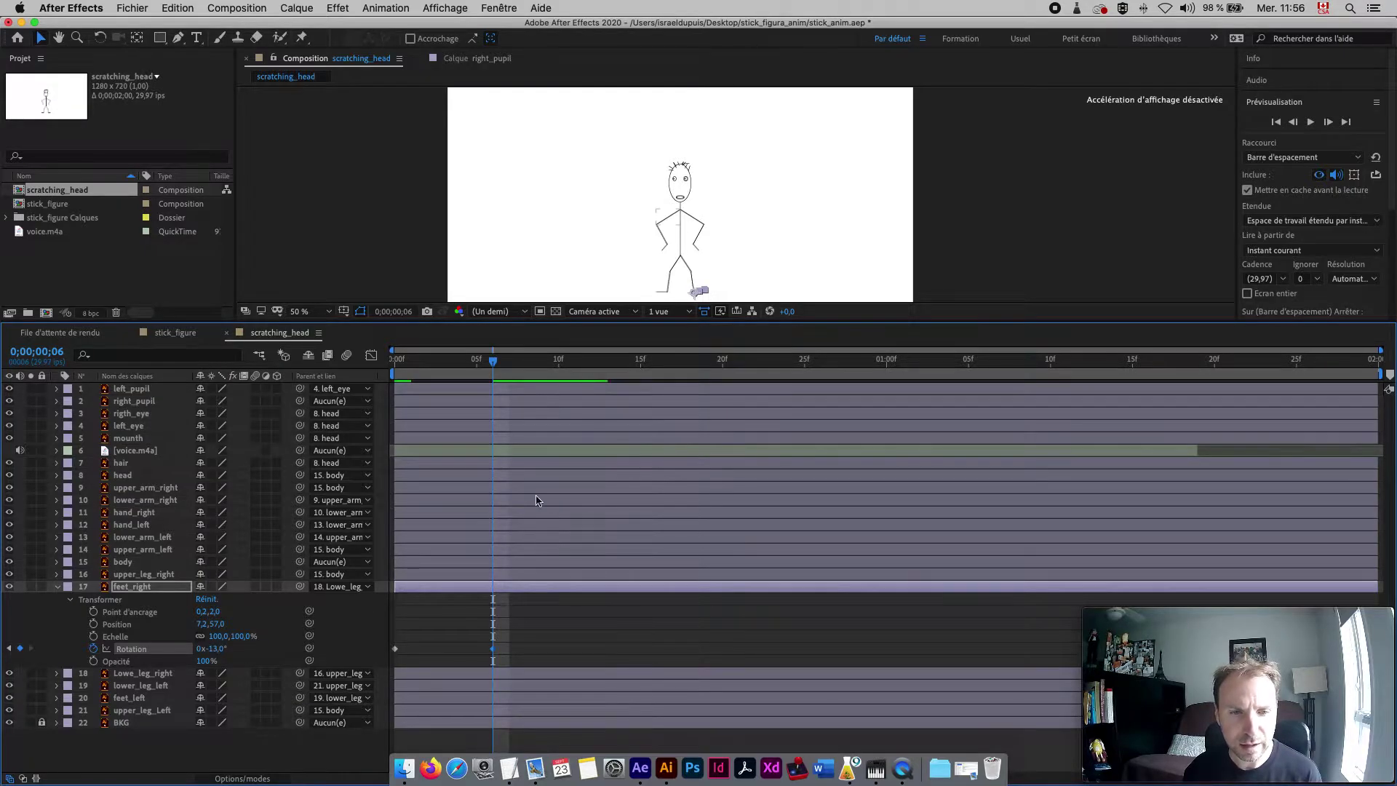
- Preview the foot lift from the first frame and return the current time to 0;00;00;00
left_click_drag(473, 366, 395, 363)
key("space")
key("space")
left_click_drag(557, 368, 392, 390)
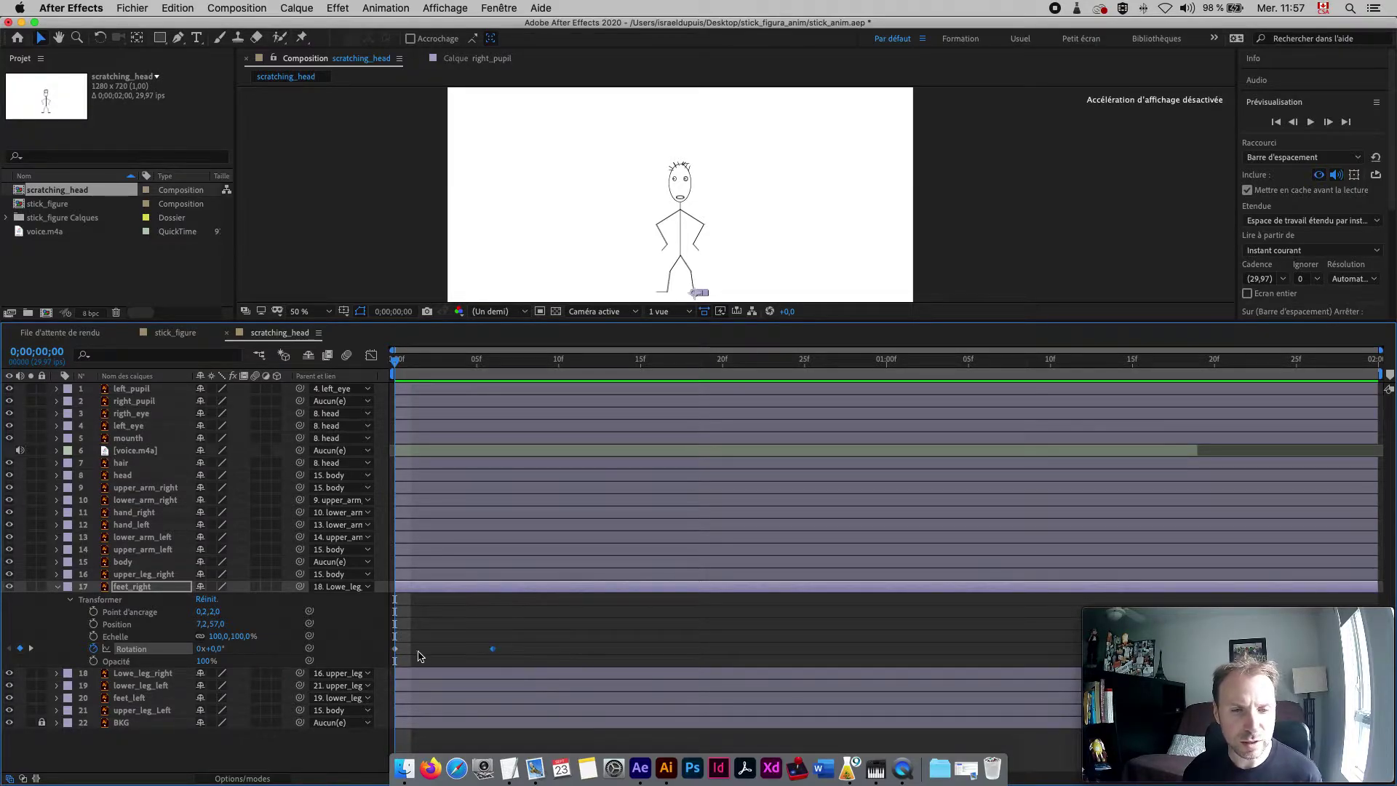
- Copy the two feet_right Rotation keyframes and paste them at 0;00;00;14, 0;00;00;27 and 0;00;01;09 to repeat the foot tap
mouse_move(396, 655)
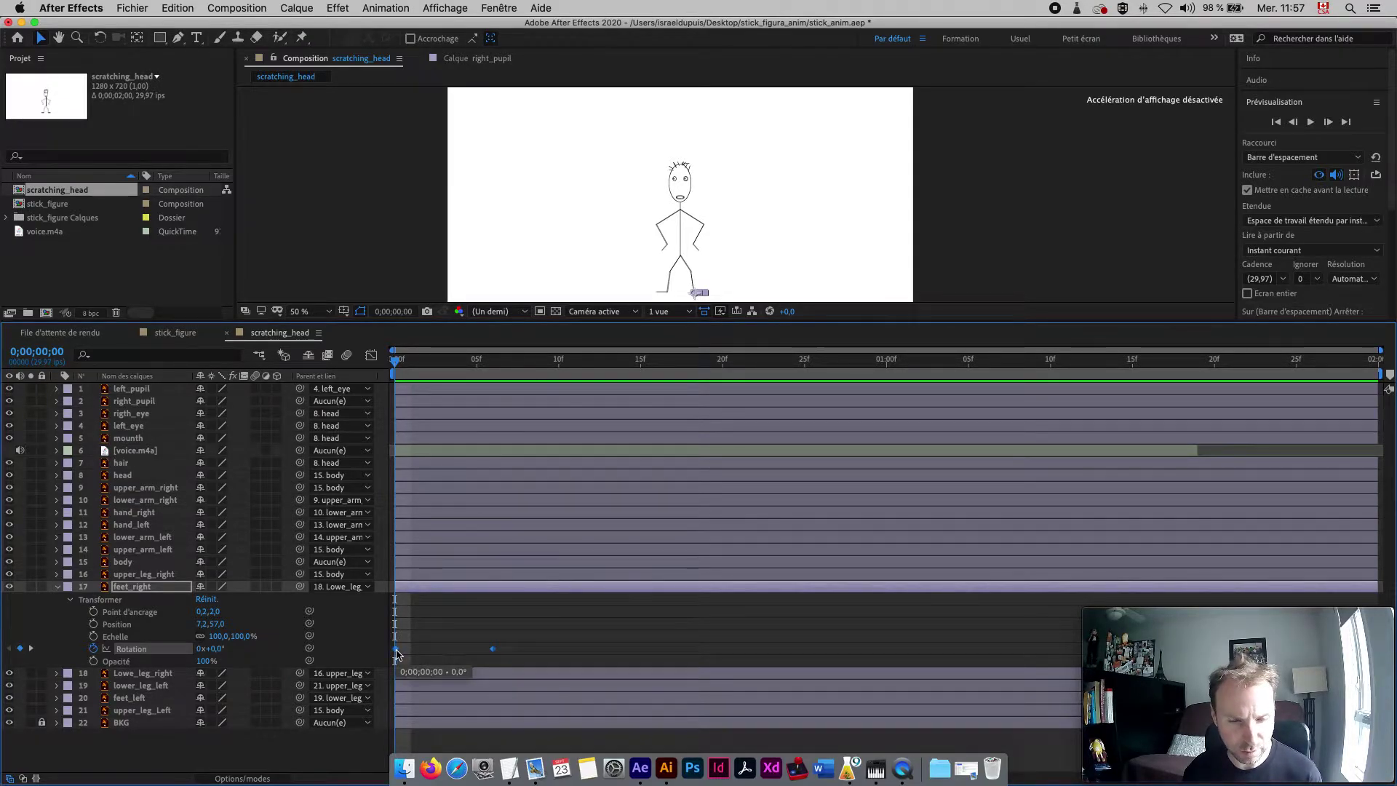
left_click_drag(431, 369, 628, 385)
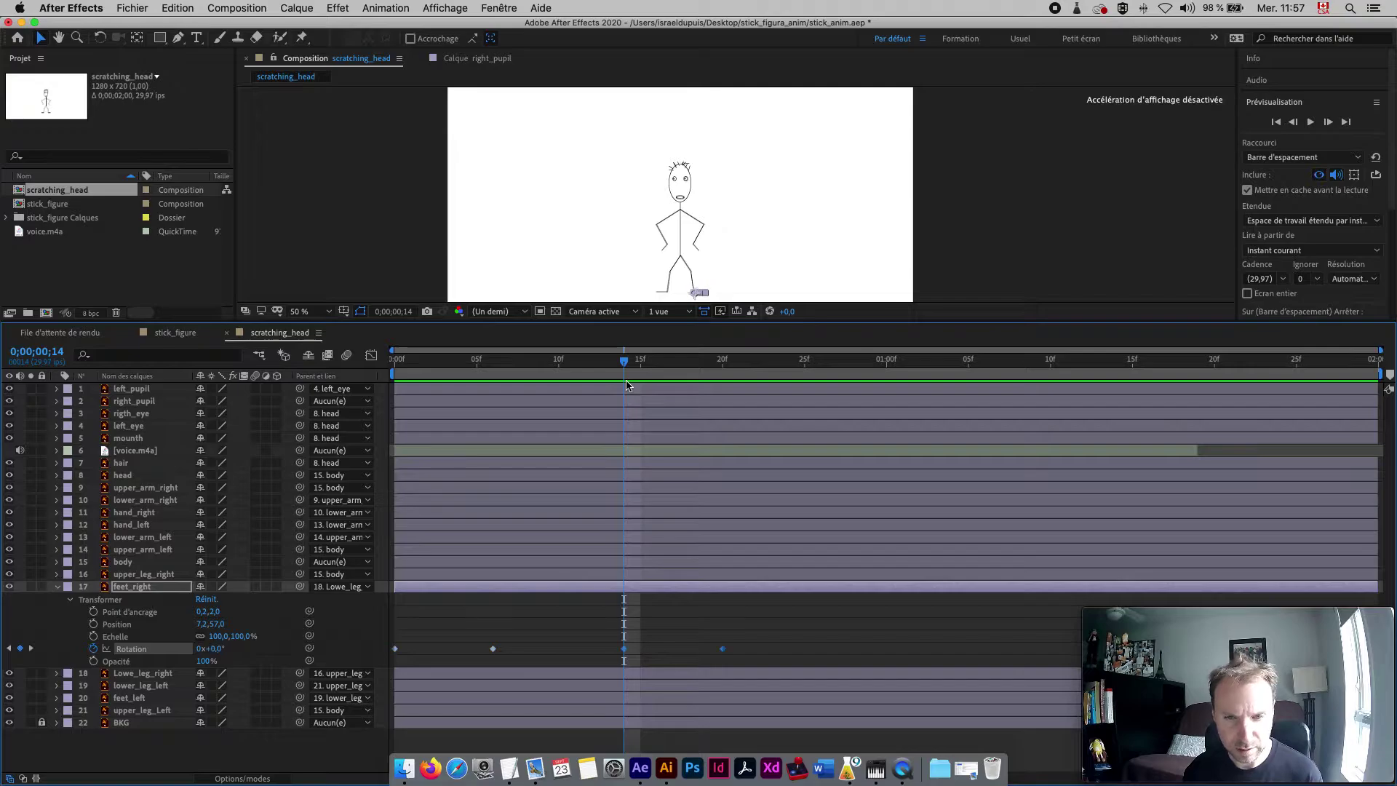
left_click_drag(793, 374, 834, 376)
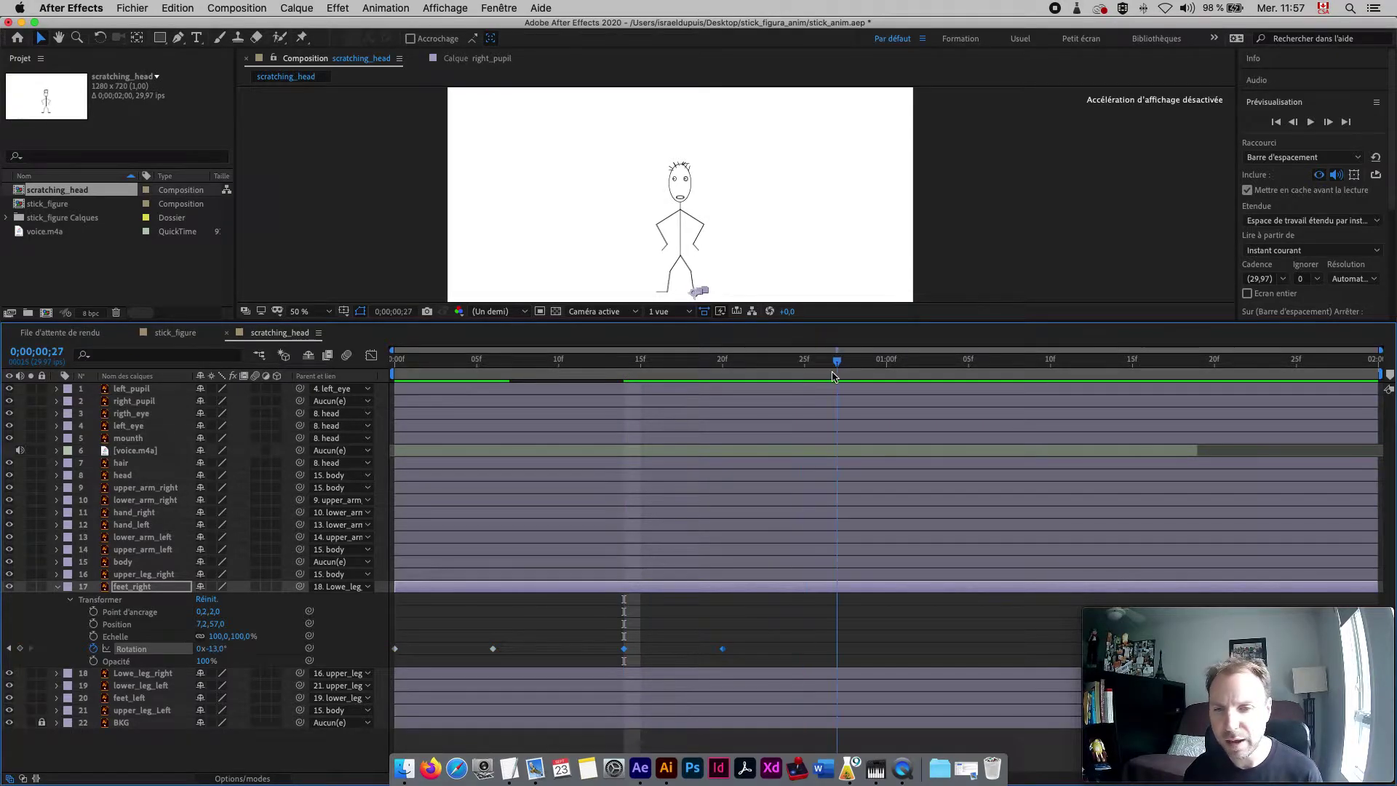
key("ctrl+v")
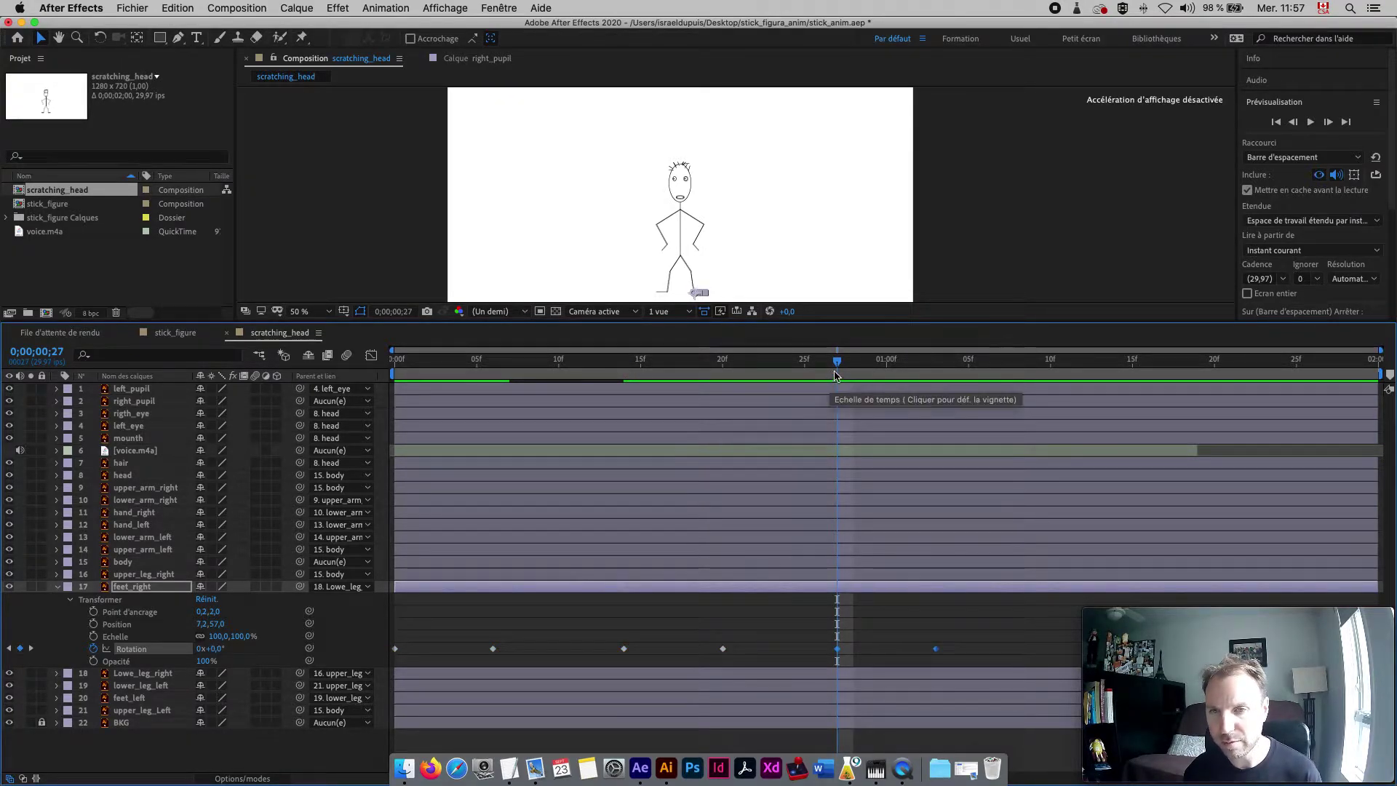
left_click_drag(887, 375, 1040, 389)
key("ctrl+v")
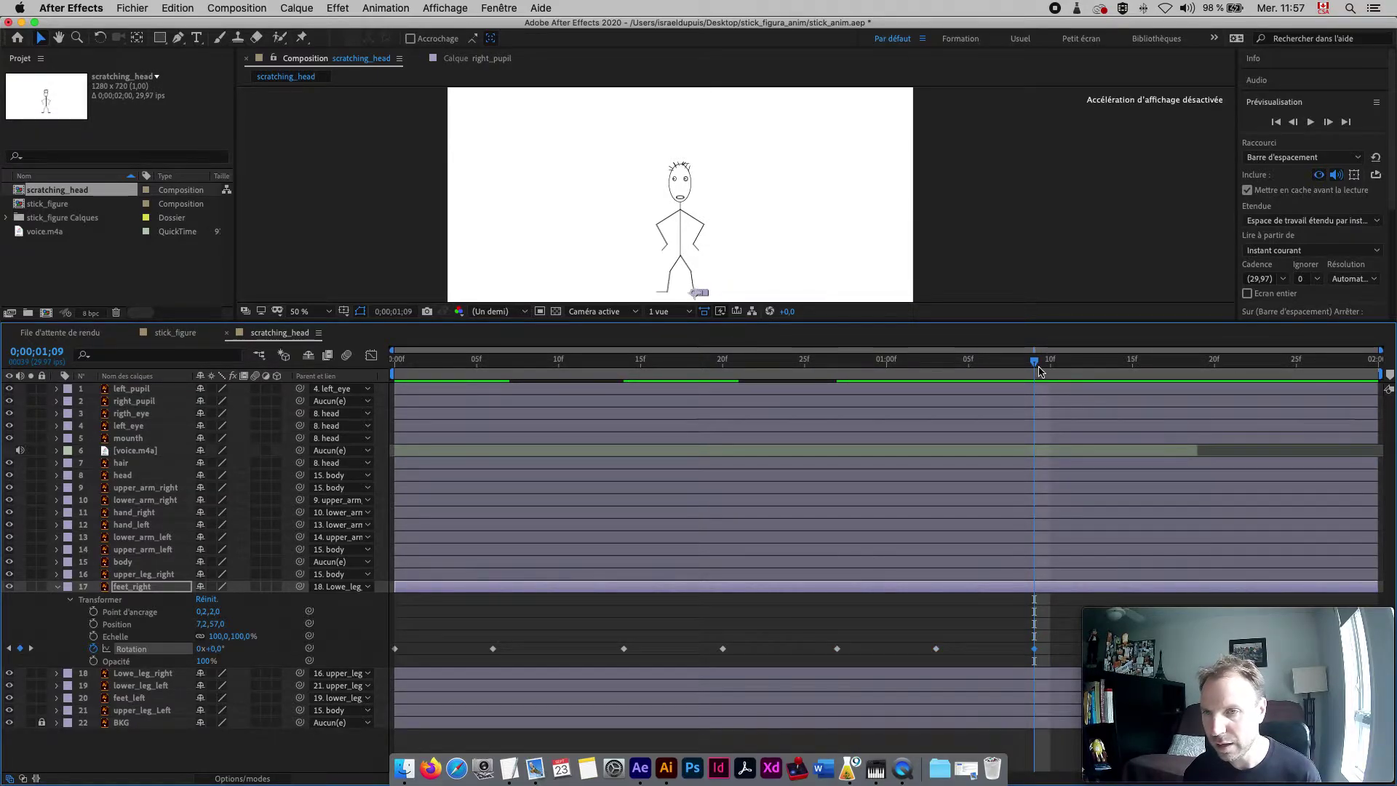
- Preview the repeated foot tapping from the start of the composition and return the current time to 0;00;00;00
left_click(1198, 363)
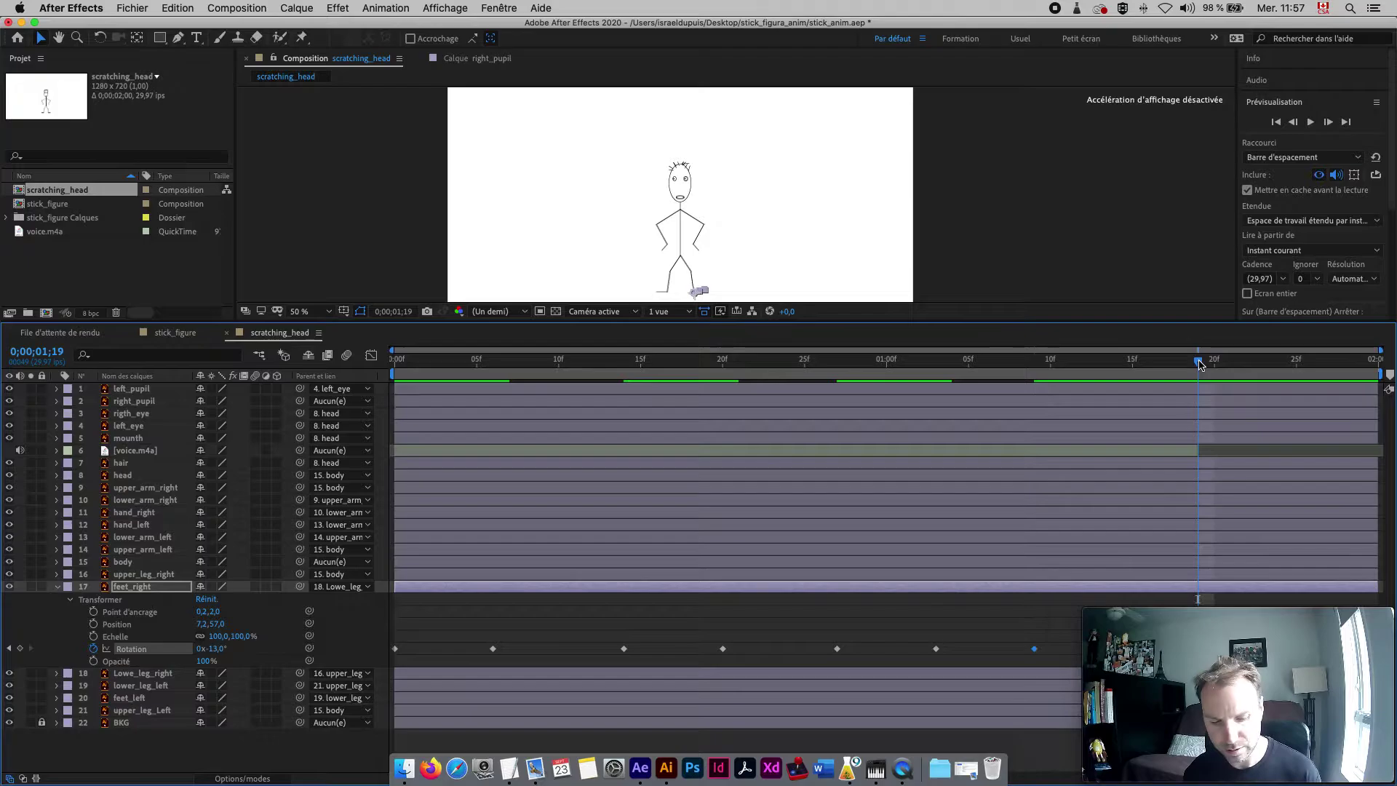
left_click_drag(1200, 363, 394, 363)
key("space")
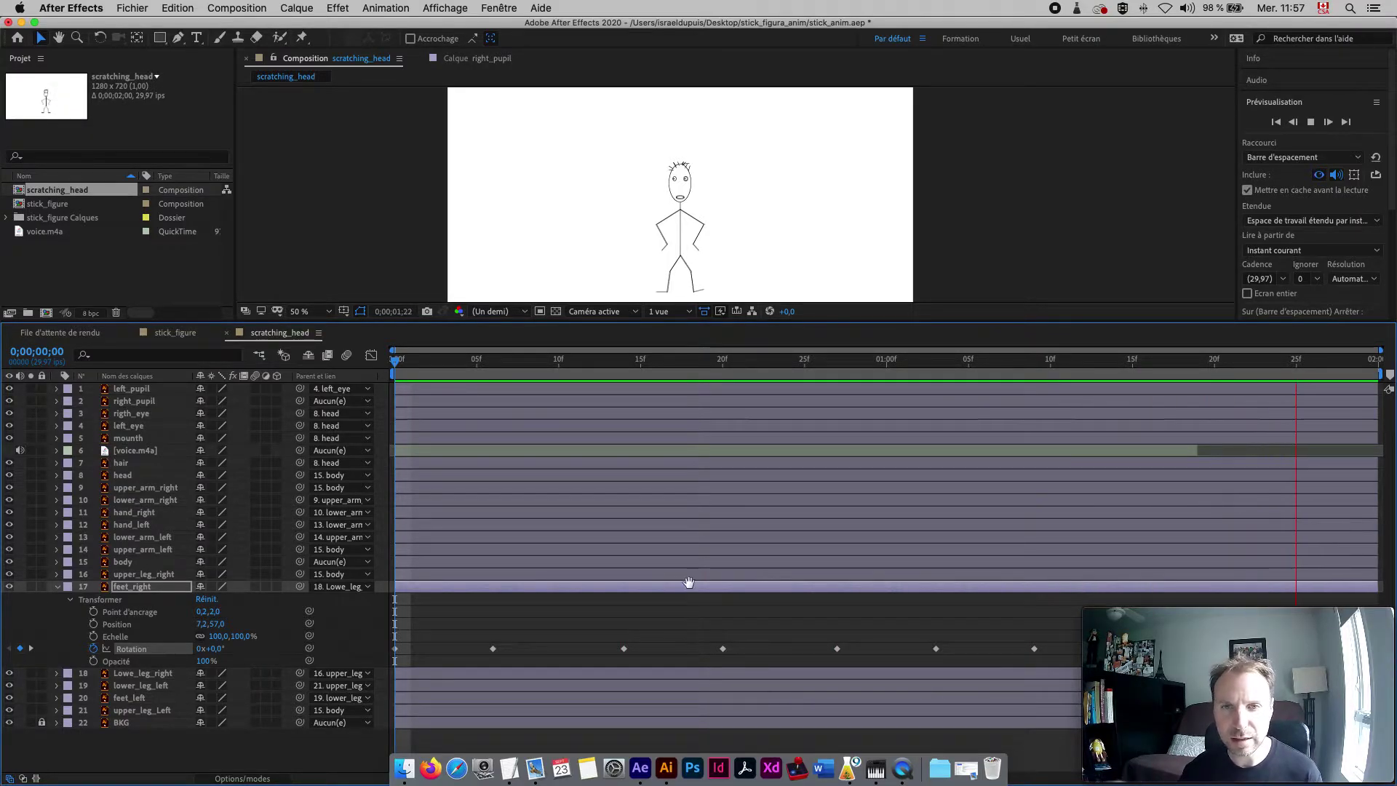
key("space")
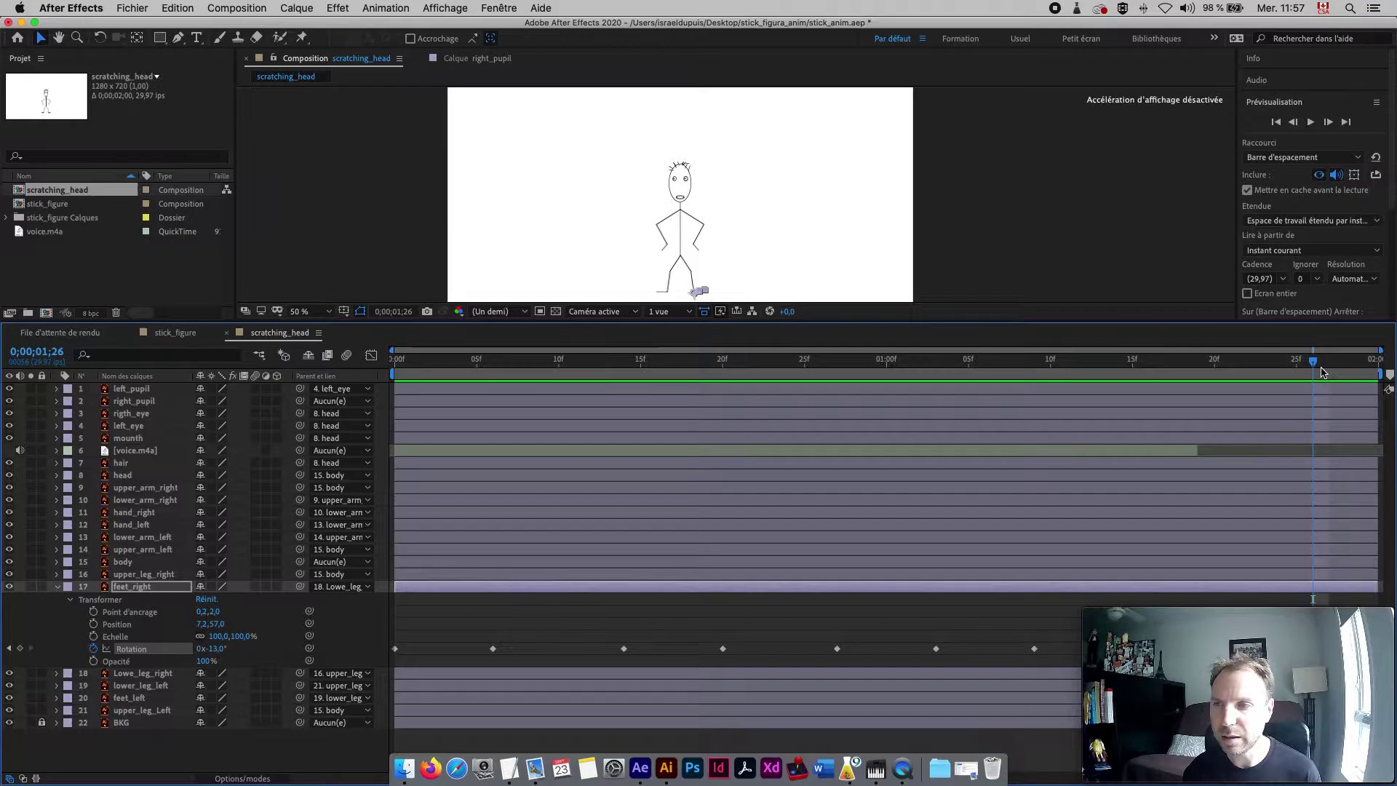
left_click_drag(1314, 362, 394, 390)
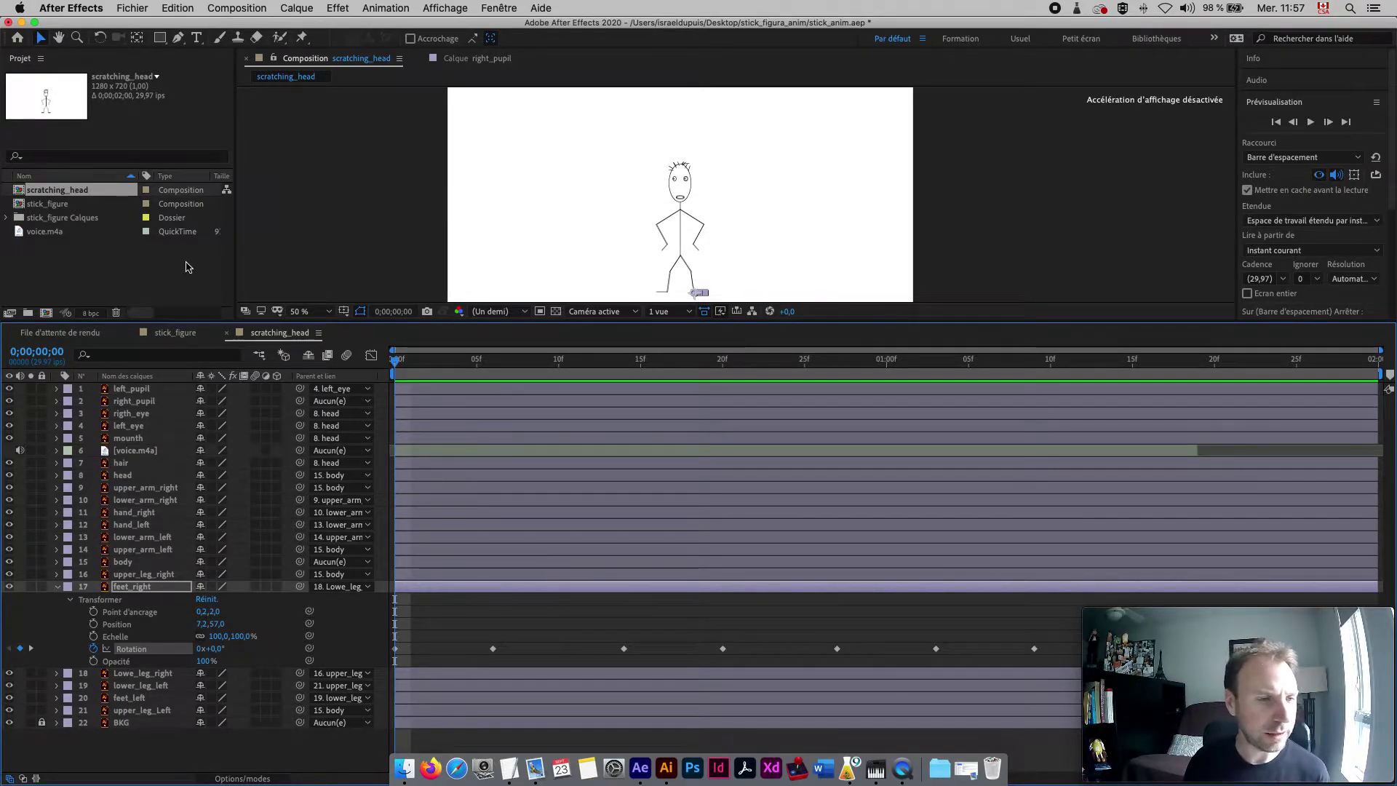
- Collapse feet_right and keyframe the Rotation of upper_arm_left at 0° on 0;00;00;00 and 50° on 0;00;00;06 to raise the arm
left_click(57, 586)
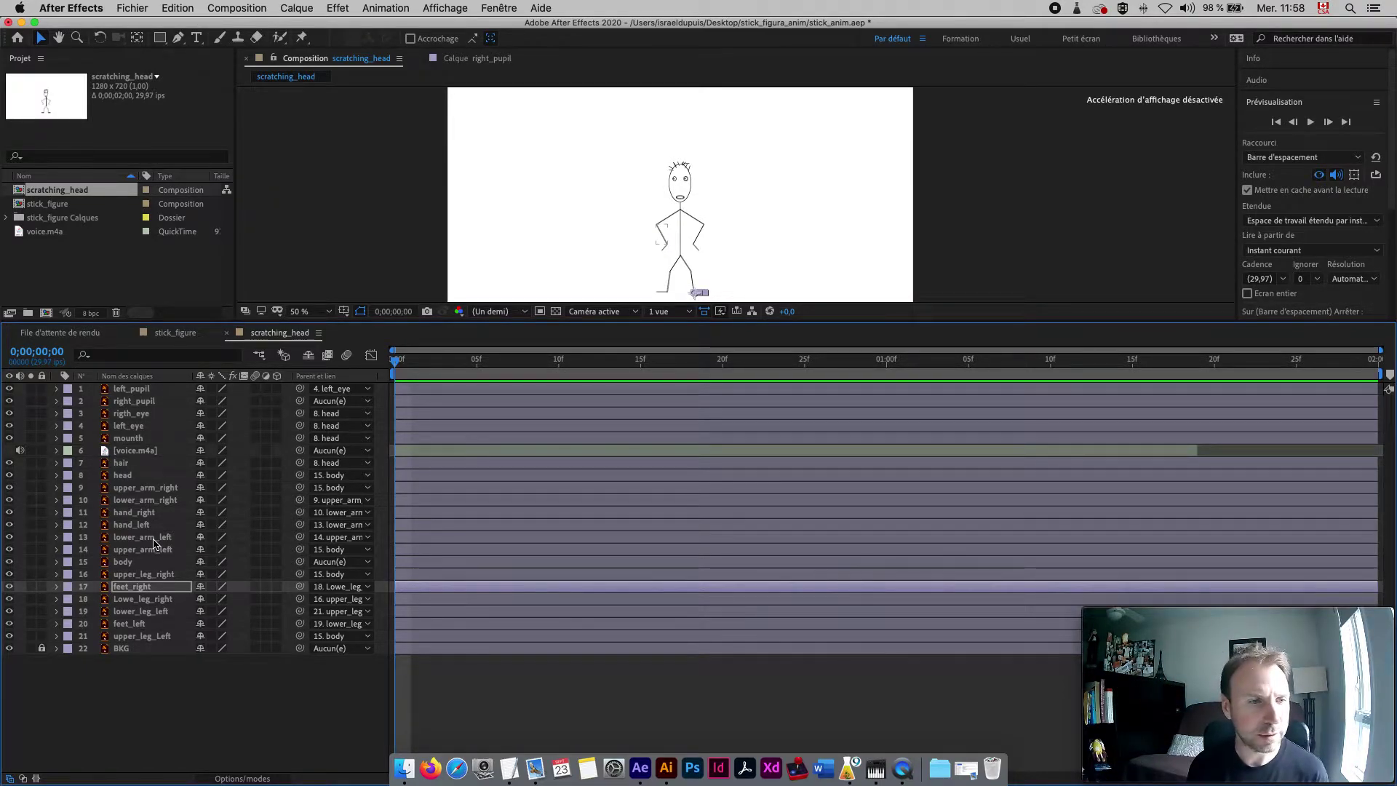
left_click(150, 489)
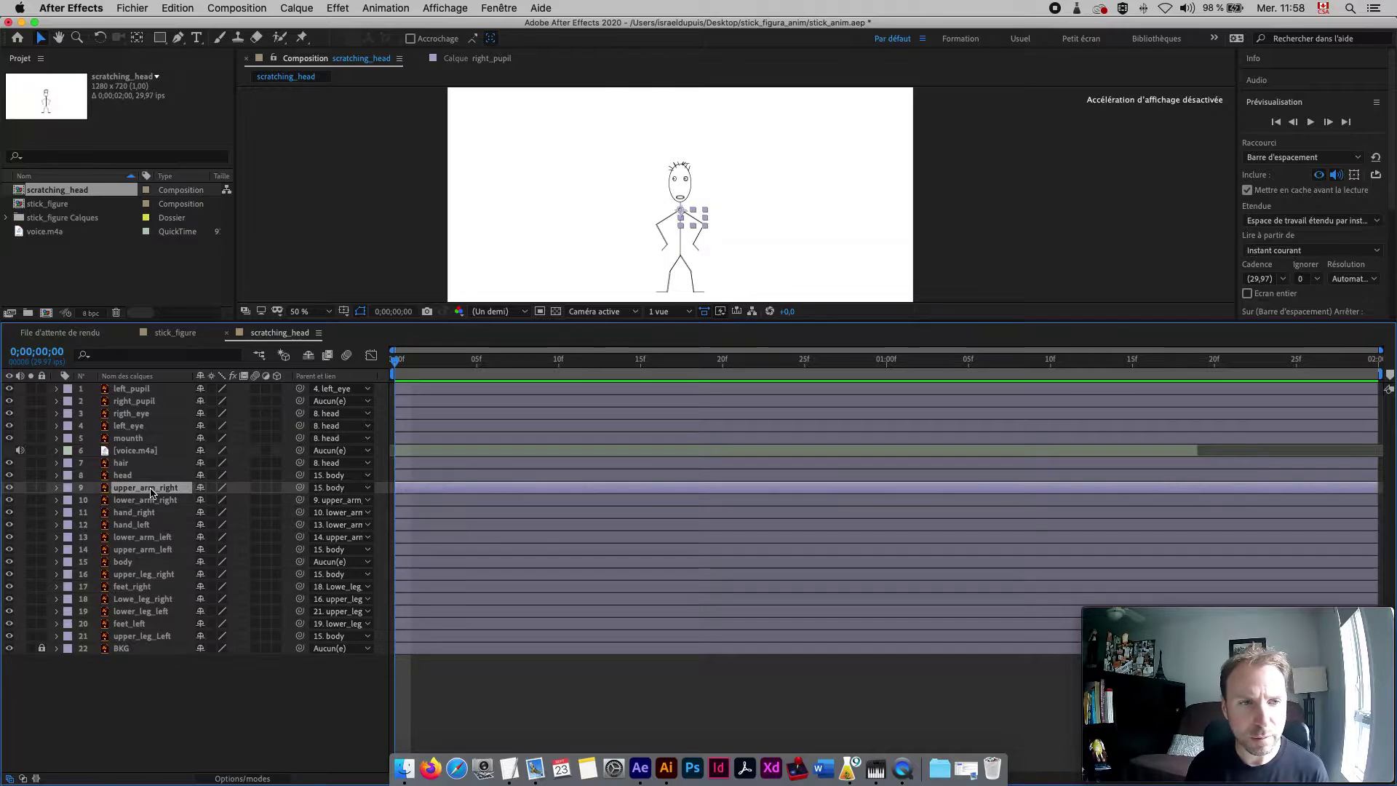
left_click(158, 551)
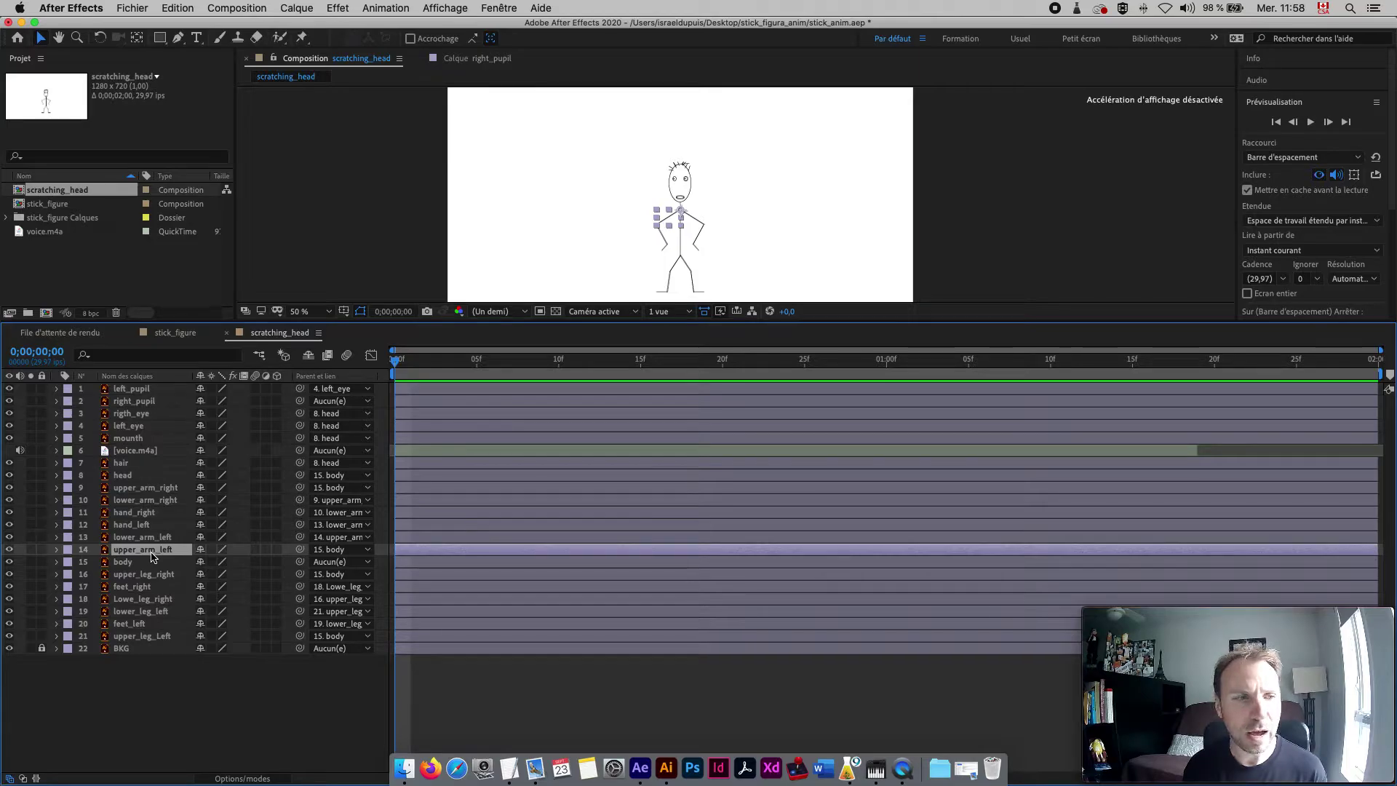
key("r")
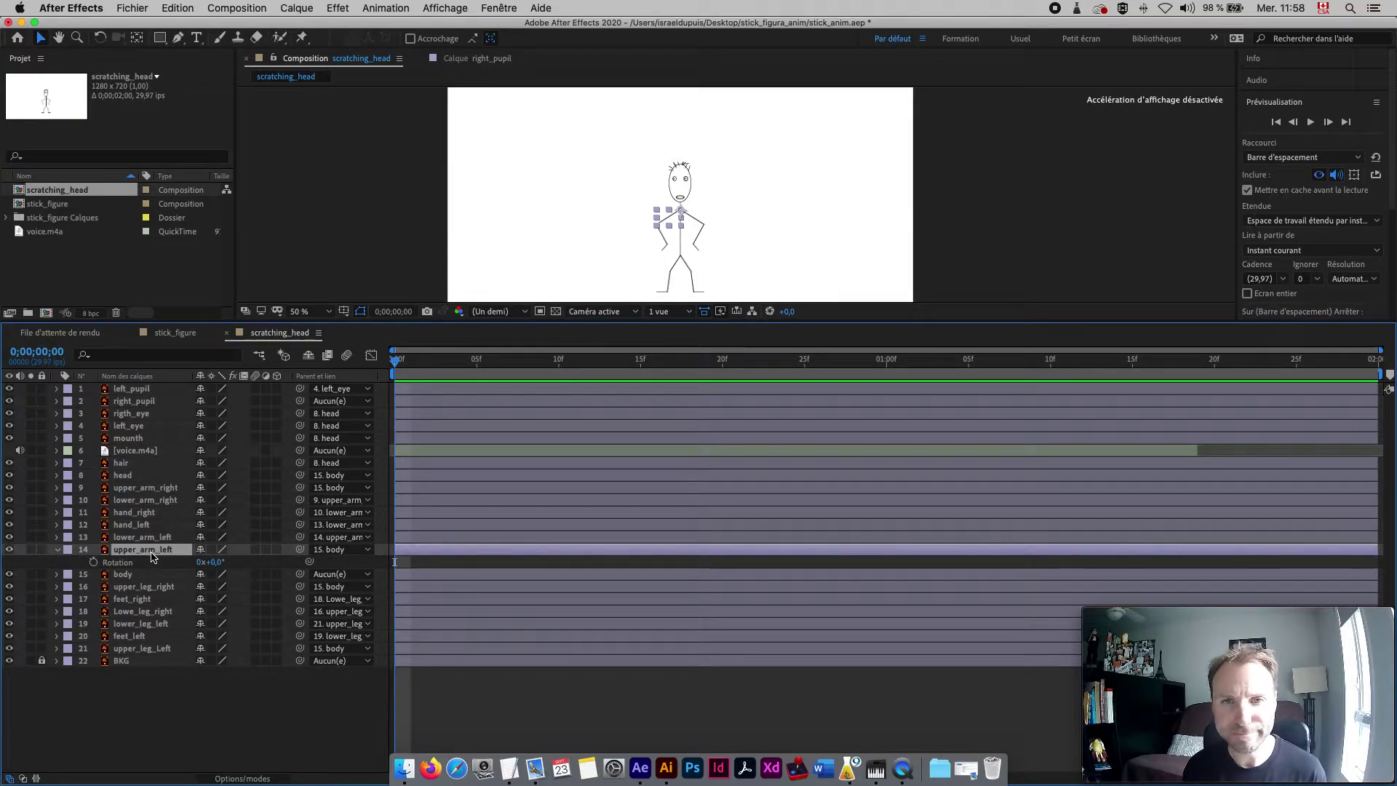
left_click(96, 562)
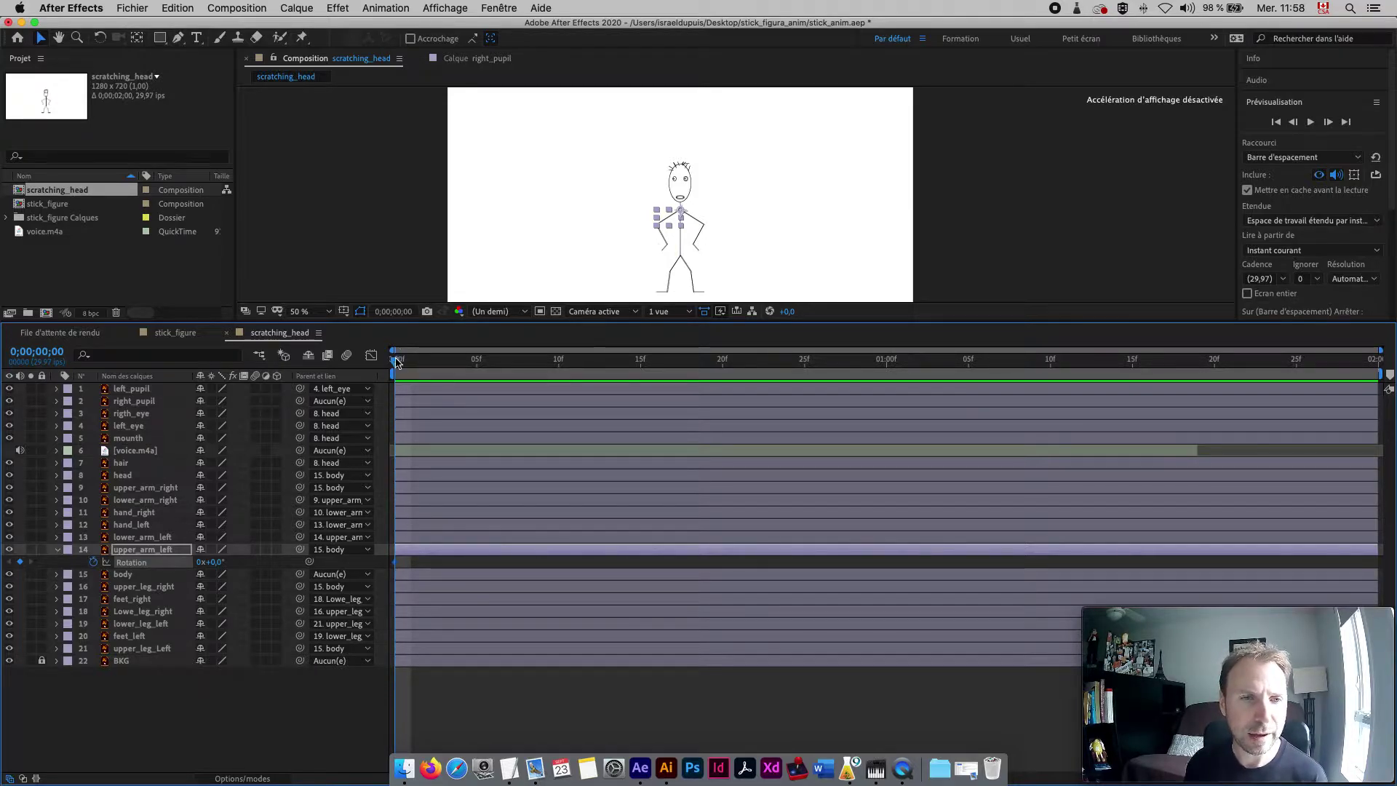
left_click_drag(396, 362, 493, 377)
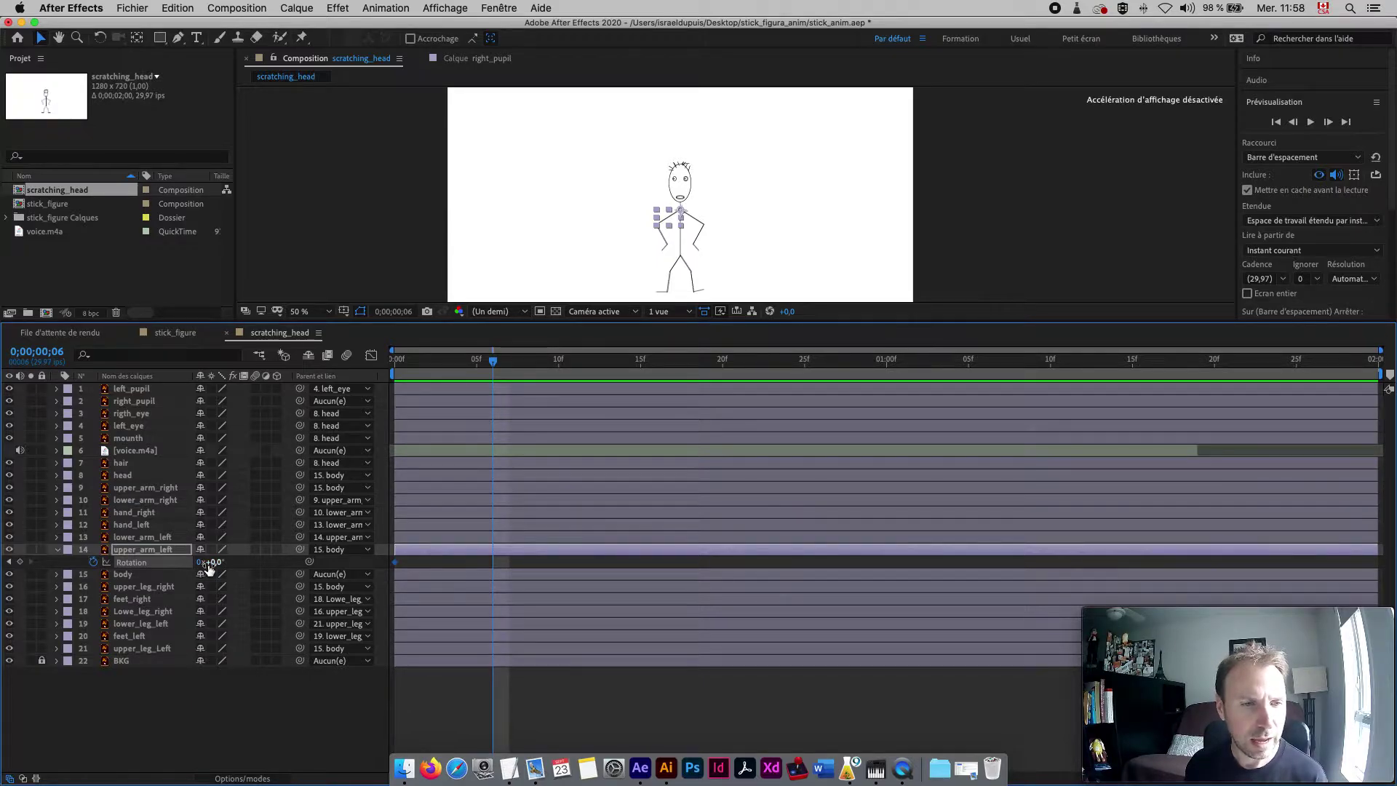
left_click_drag(211, 562, 244, 561)
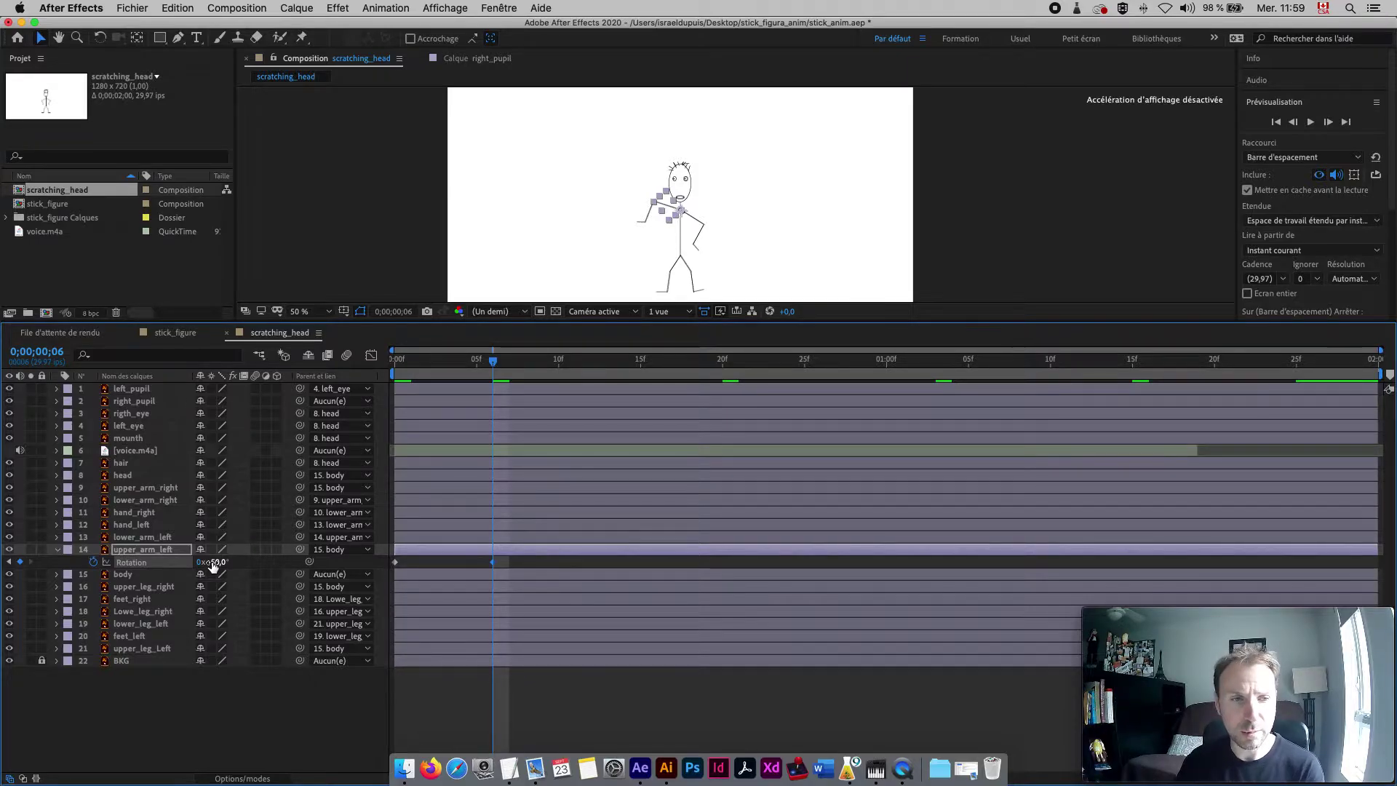
- Keyframe the Rotation of lower_arm_left at 0° on 0;00;00;02 and 177° on 0;00;00;07 to bring the forearm up to the head
left_click(168, 539)
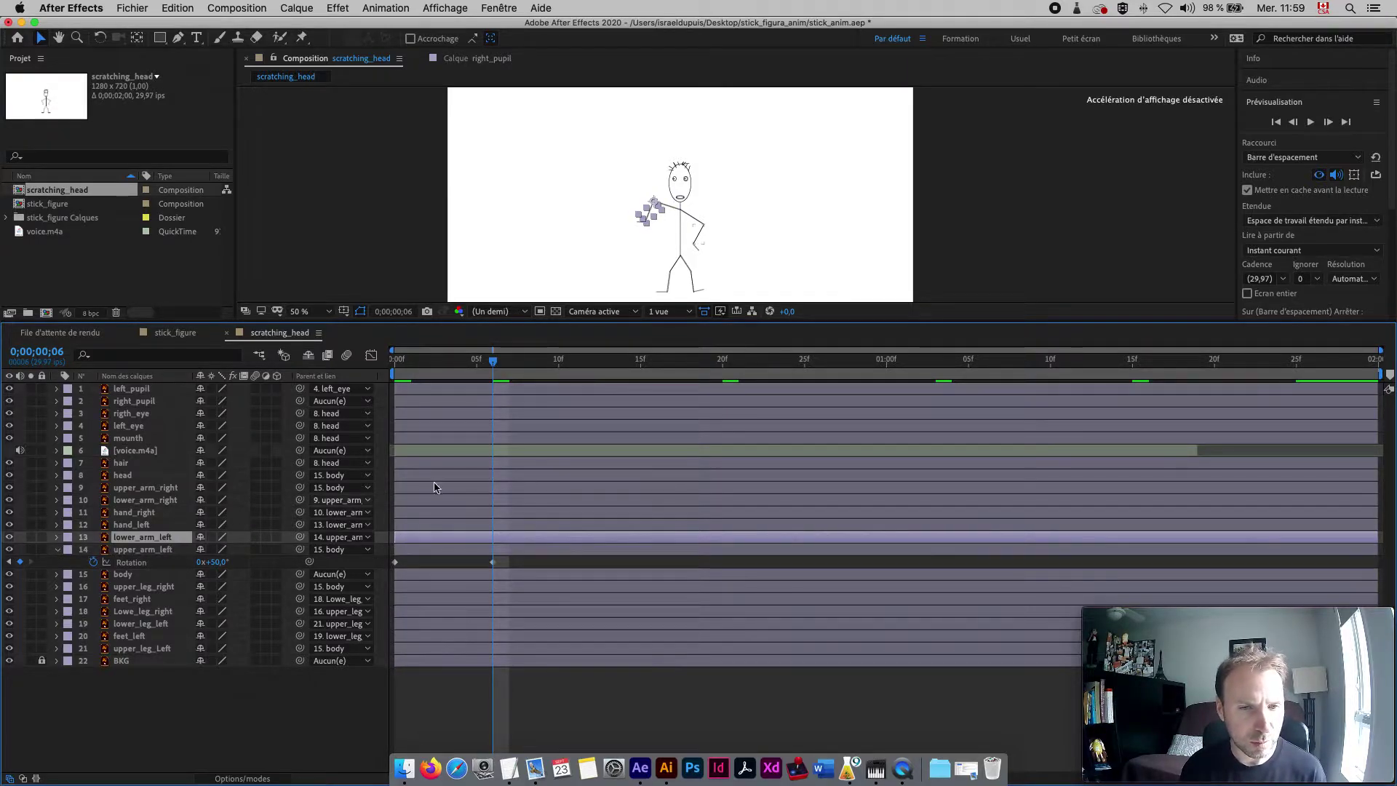
key("r")
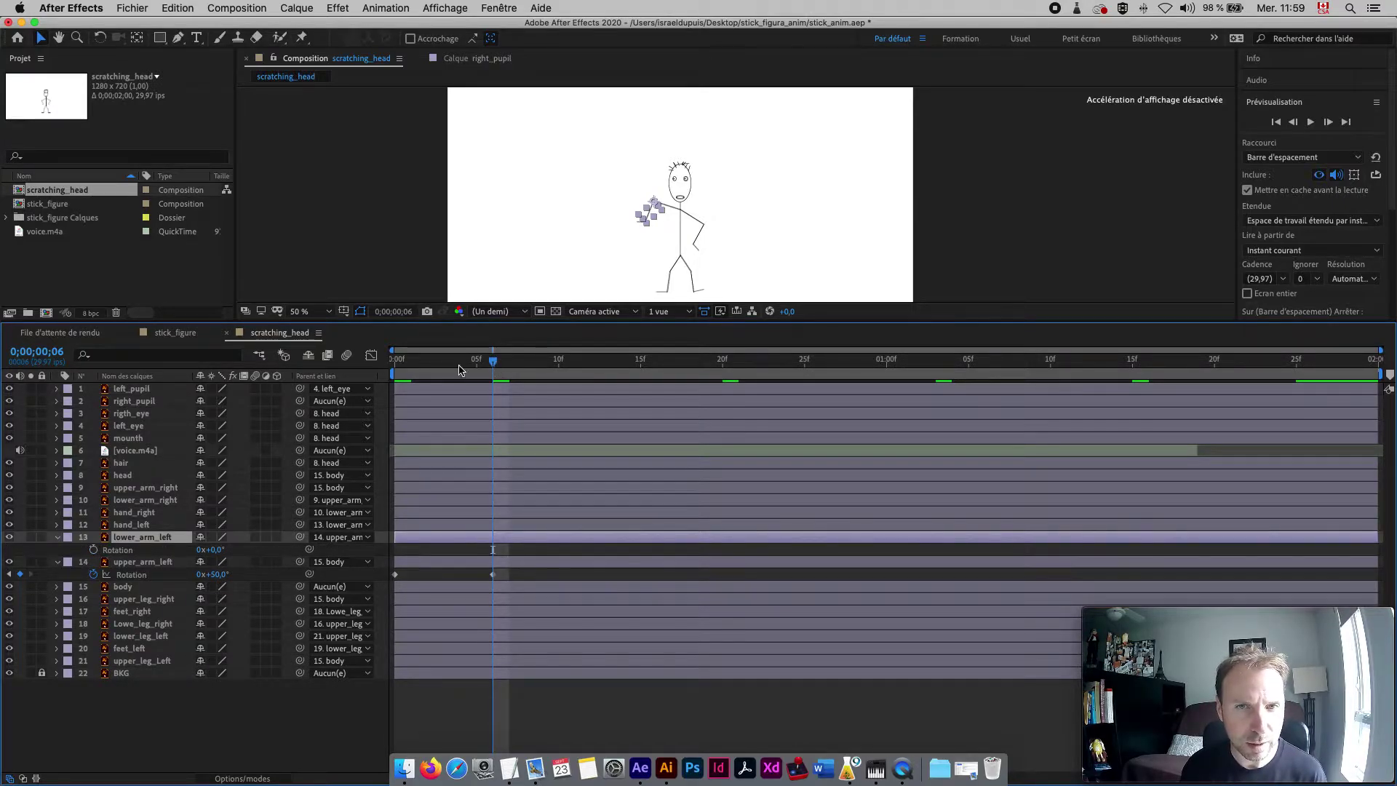
left_click_drag(459, 370, 433, 372)
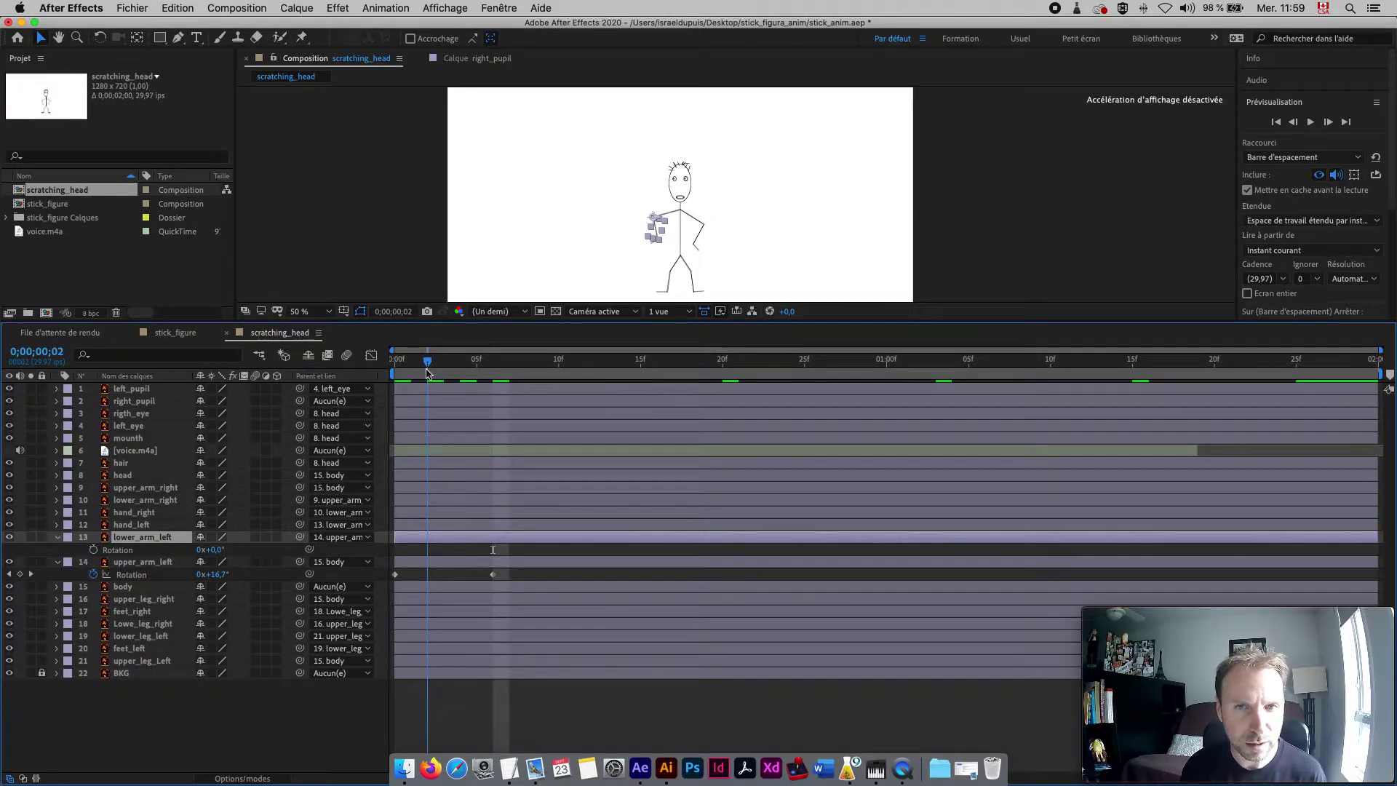
left_click(94, 550)
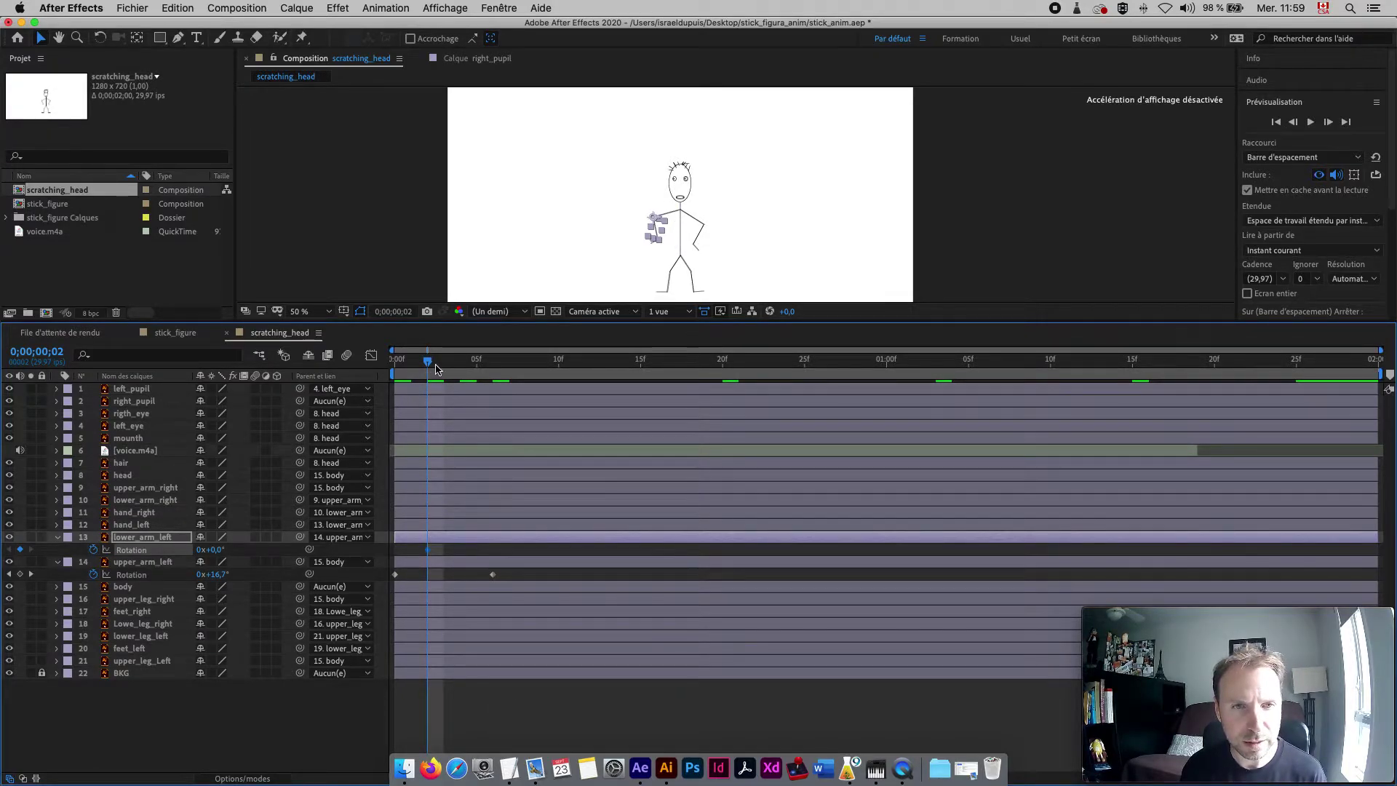
left_click_drag(429, 366, 507, 372)
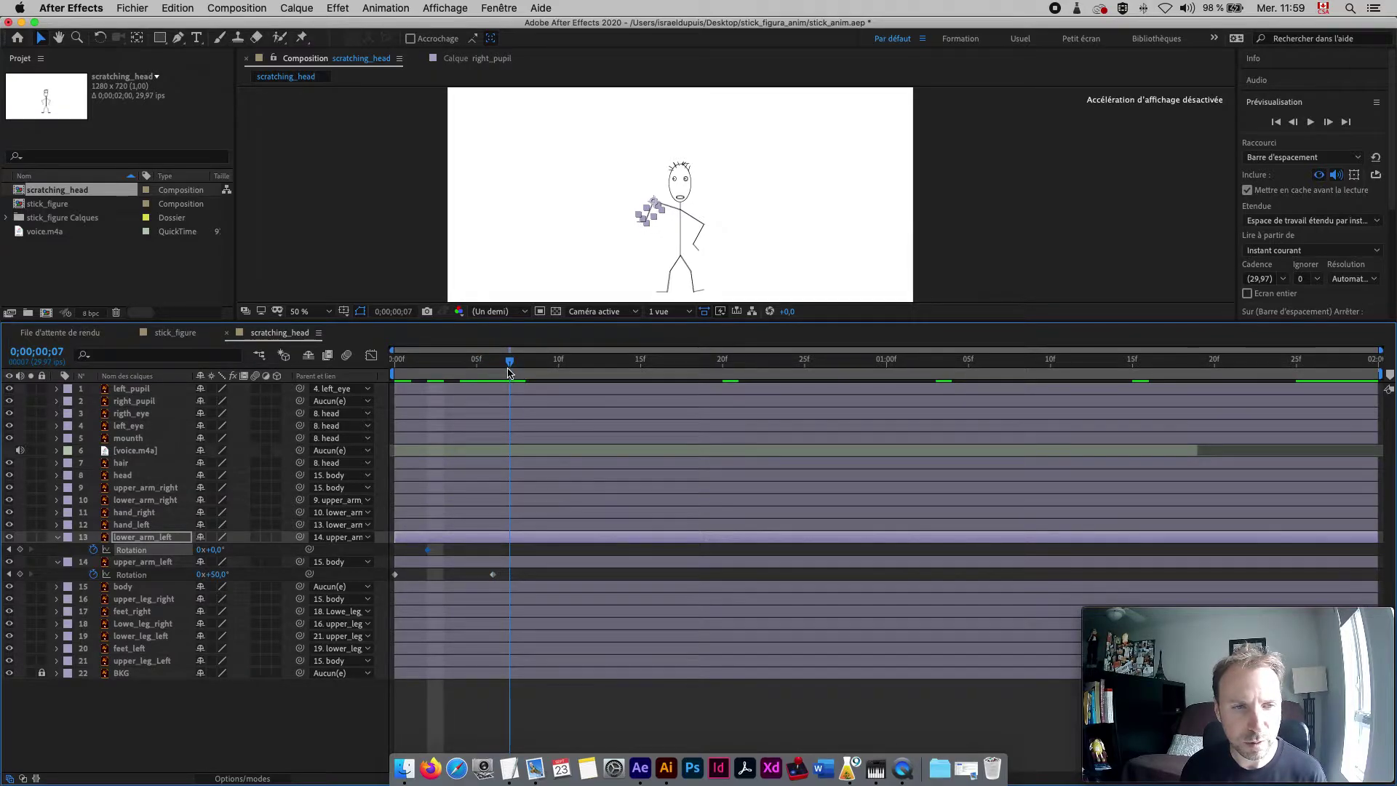
left_click_drag(215, 549, 334, 538)
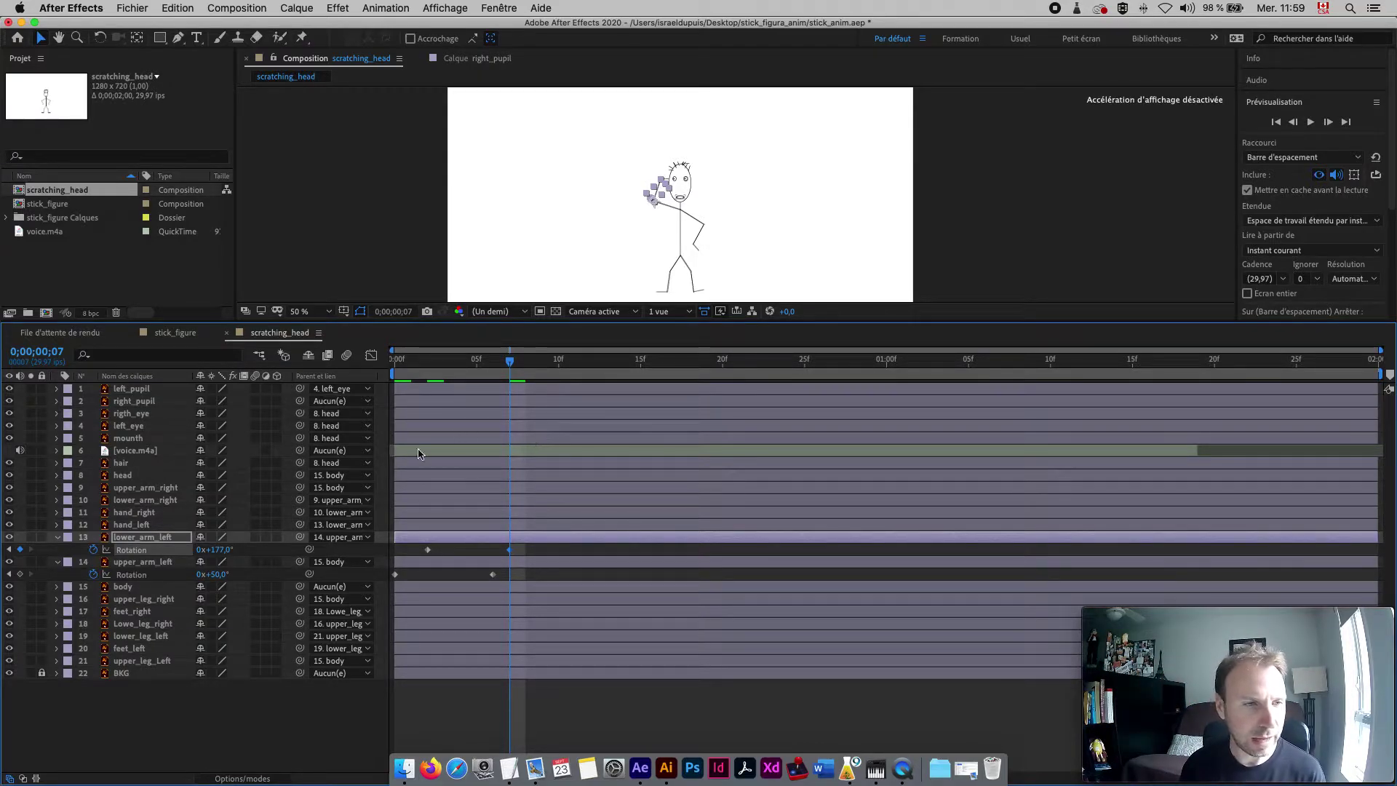
- Keyframe the Rotation of hand_left at 0° on 0;00;00;07 and 26° on 0;00;00;10 for the scratching motion
left_click(178, 525)
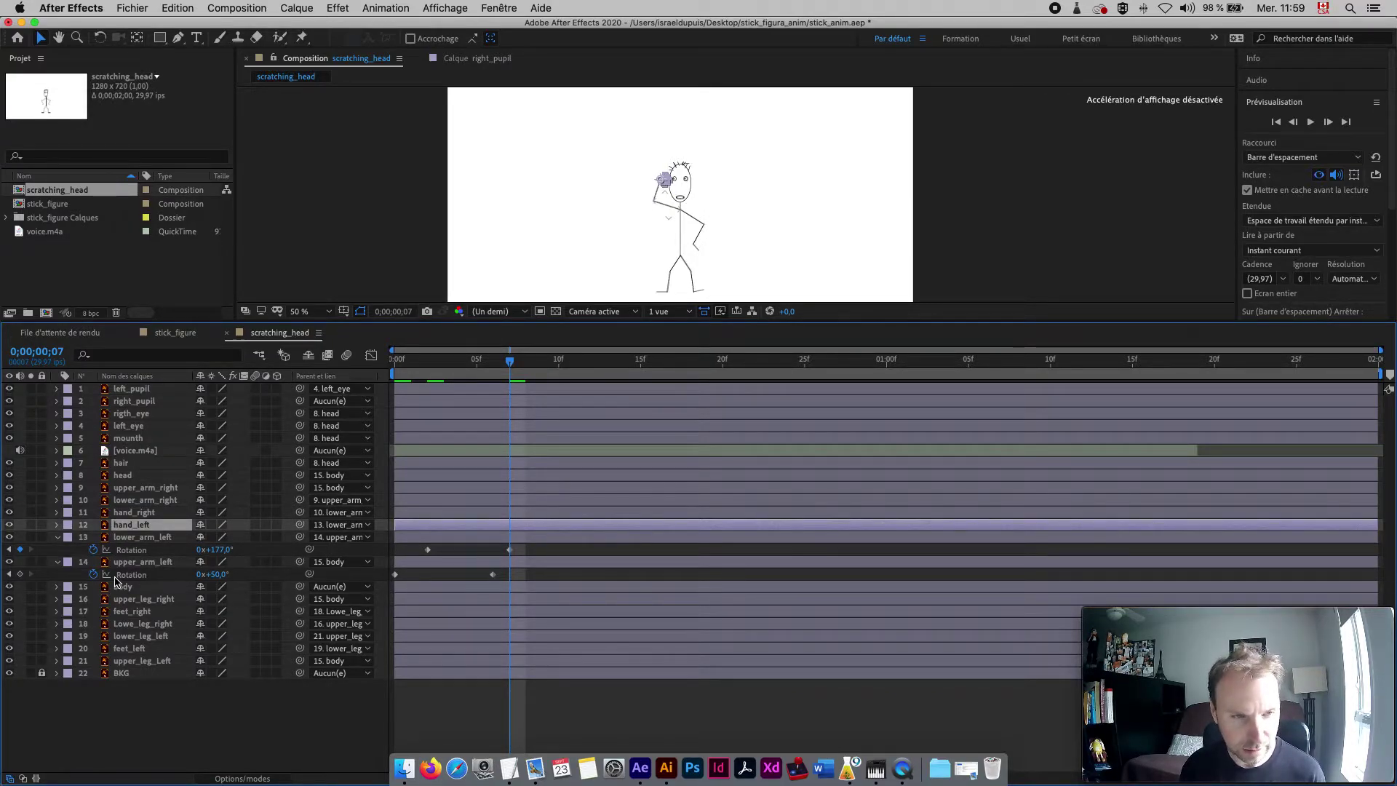
key("r")
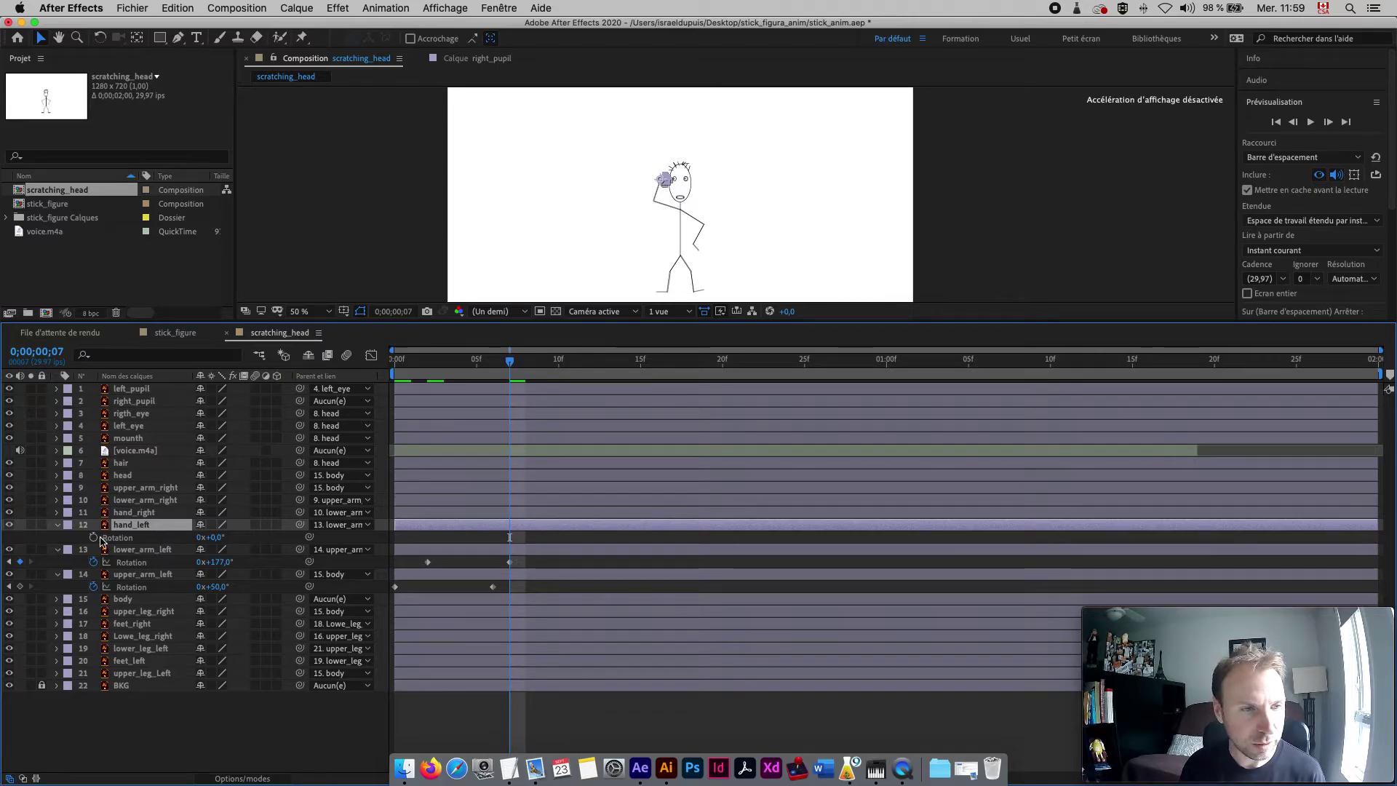
left_click(93, 538)
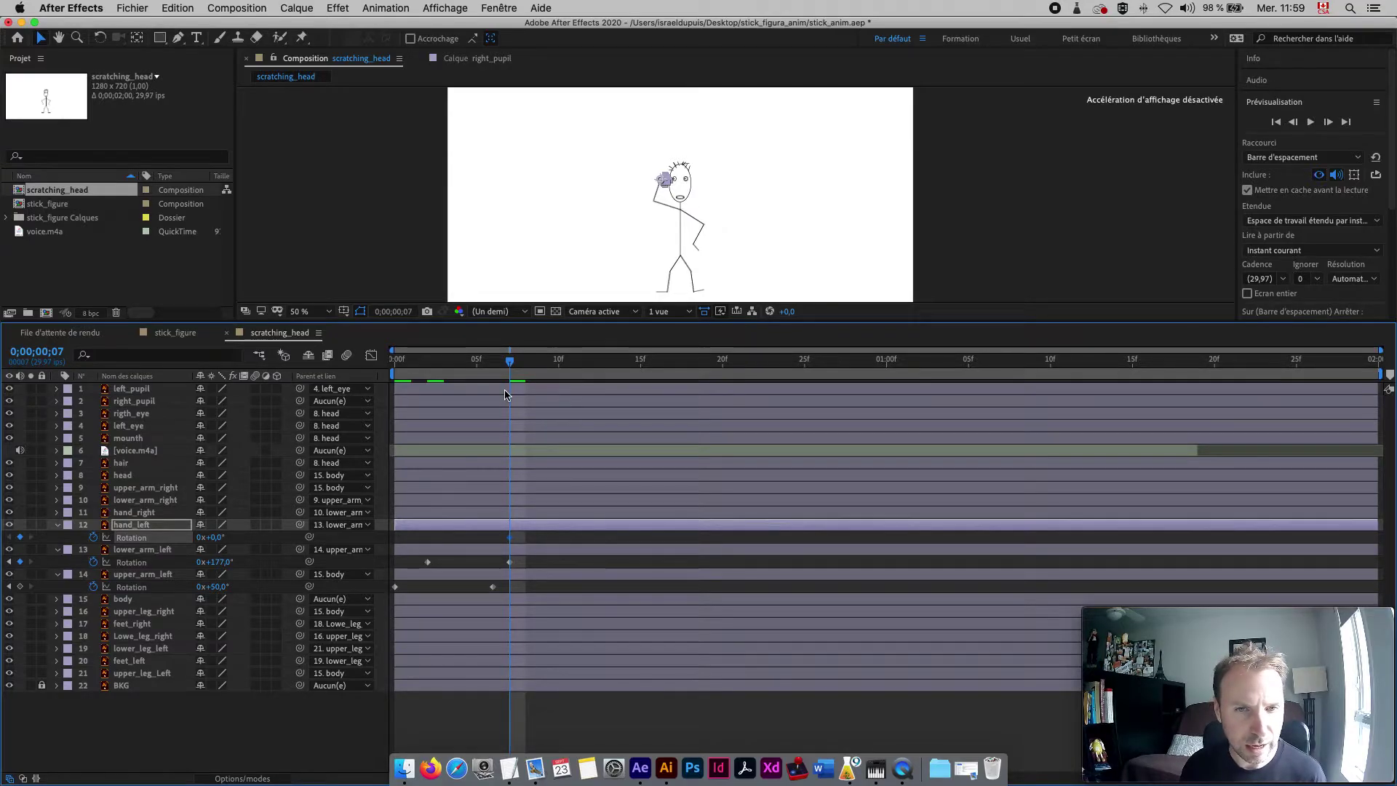
left_click_drag(511, 361, 558, 370)
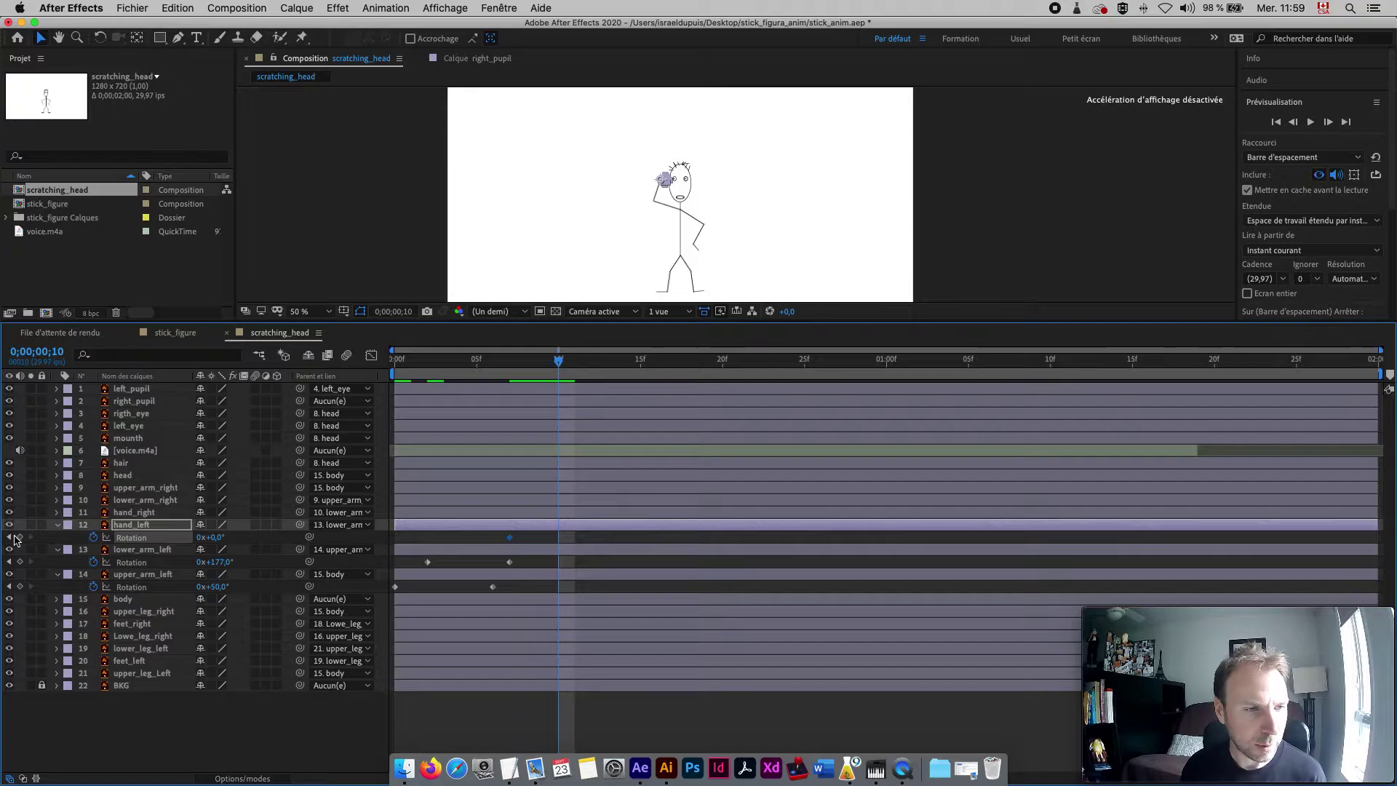
left_click_drag(214, 538, 229, 539)
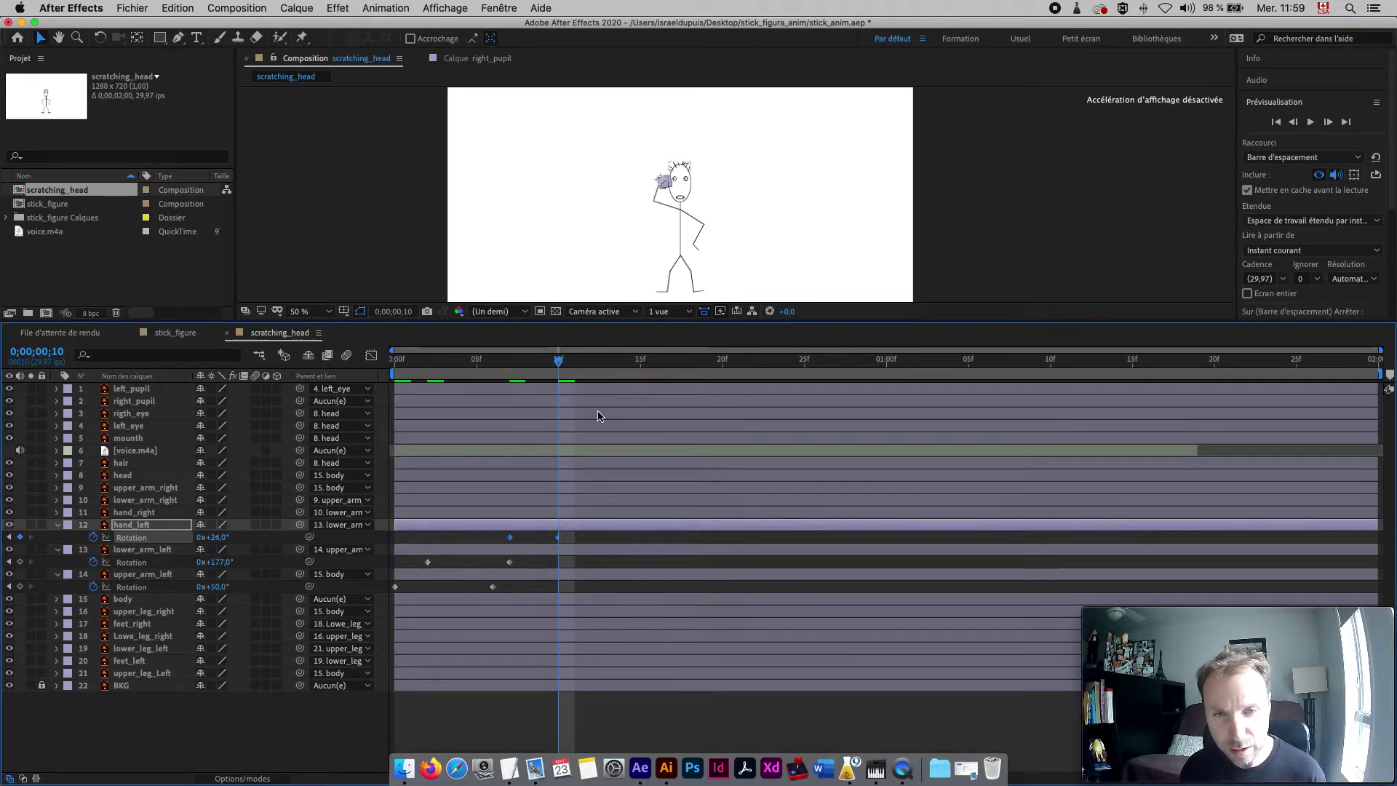
- Paste copies of the two hand_left Rotation keyframes at 0;00;00;14 and 0;00;00;22, and repeat all six keyframes from 0;00;01;01
left_click_drag(559, 362, 632, 382)
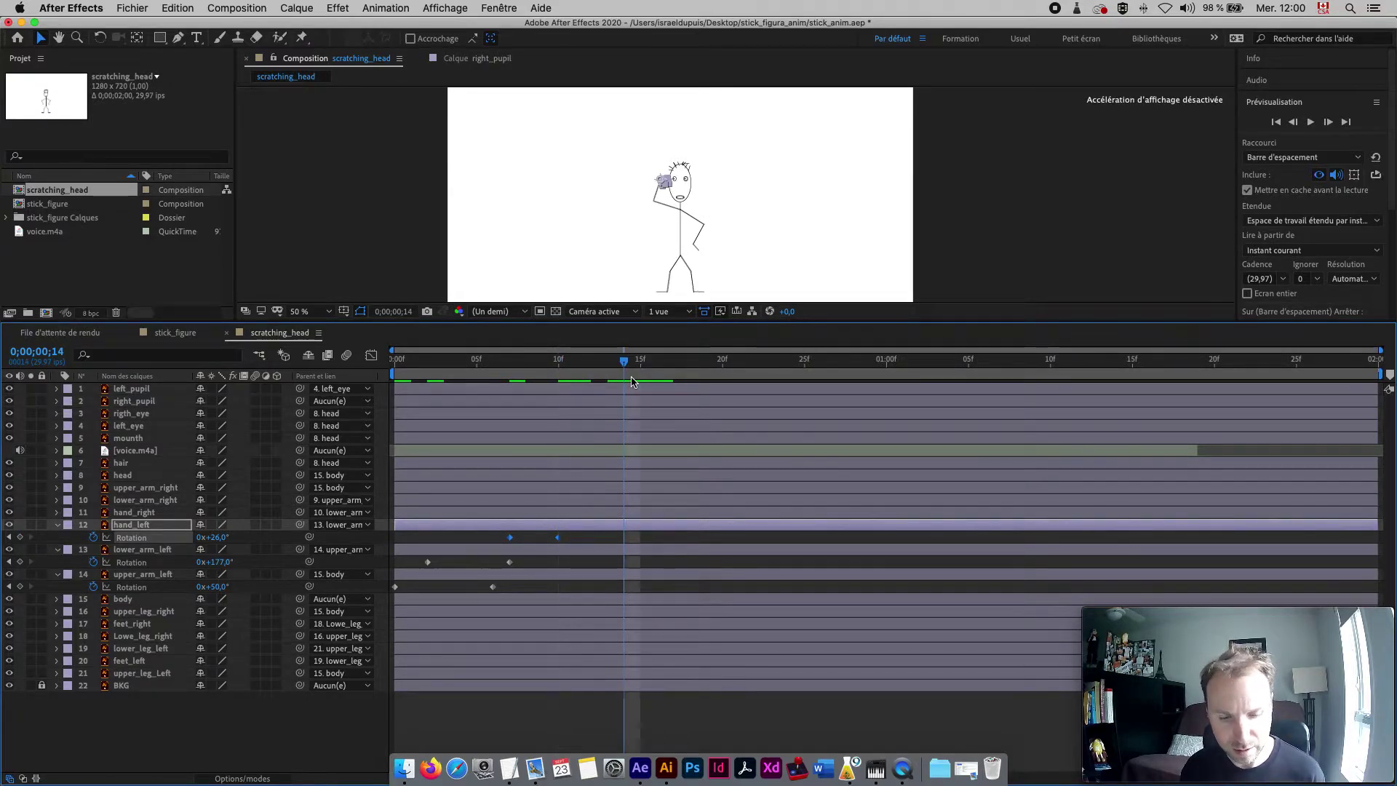
key("super+c")
key("super+v")
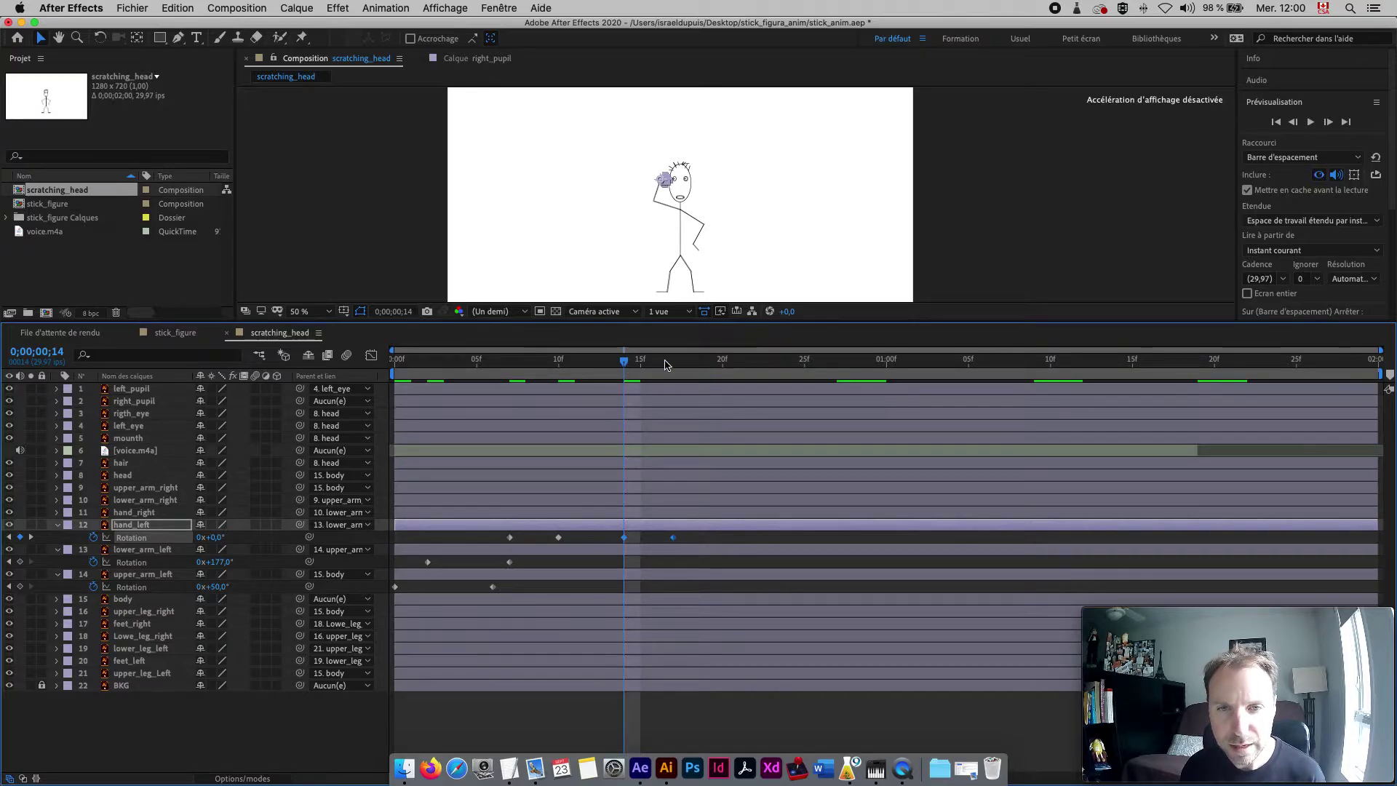
left_click(750, 364)
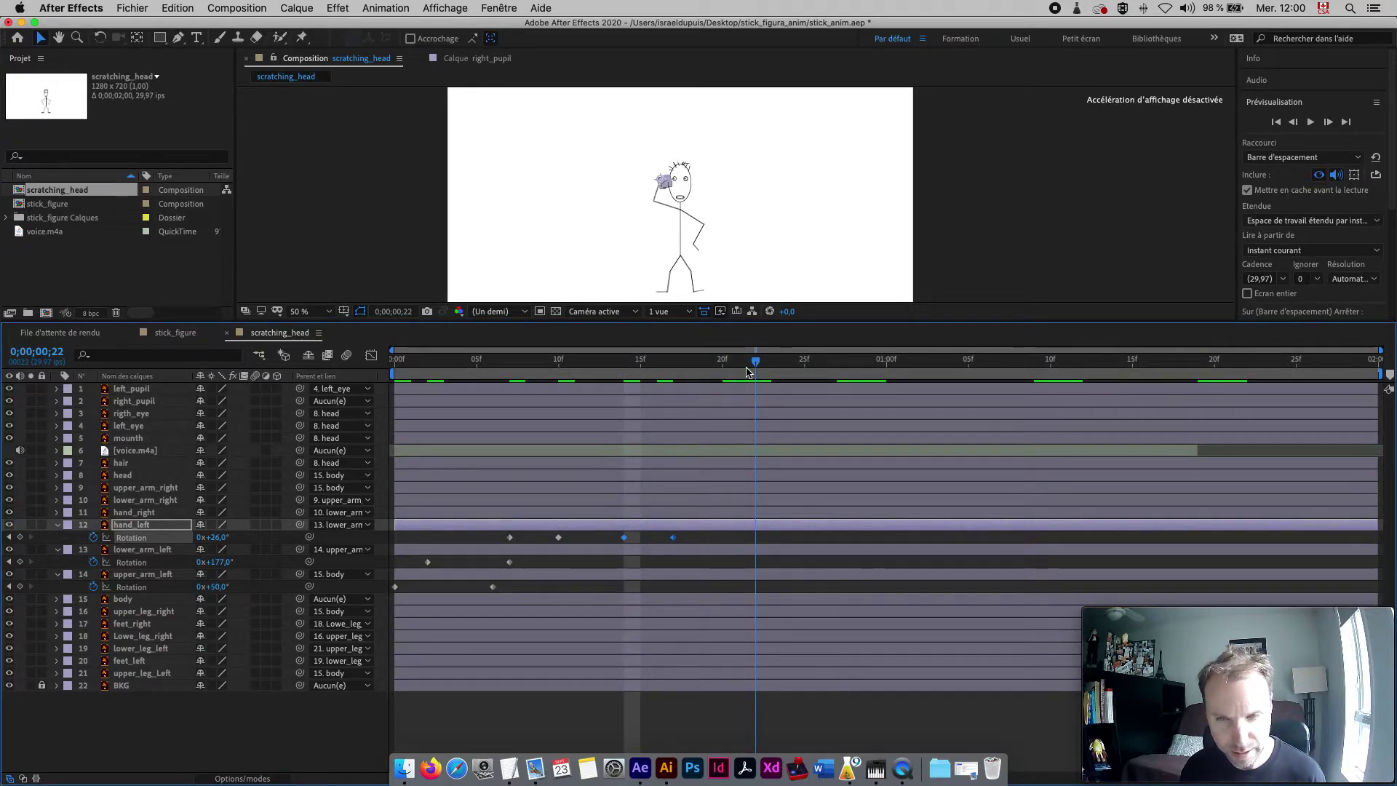
key("super+v")
left_click_drag(837, 371, 903, 371)
left_click_drag(830, 544, 508, 542)
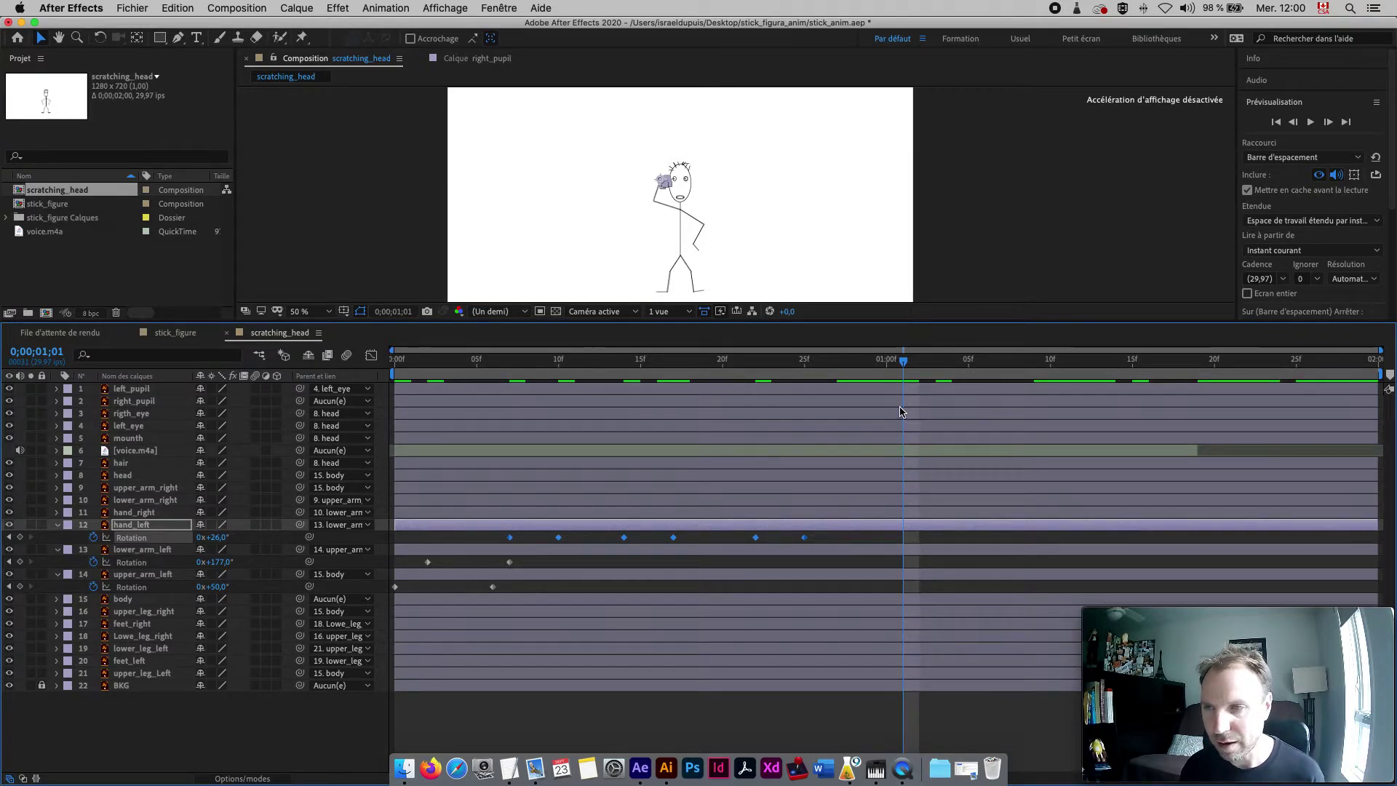
key("super+v")
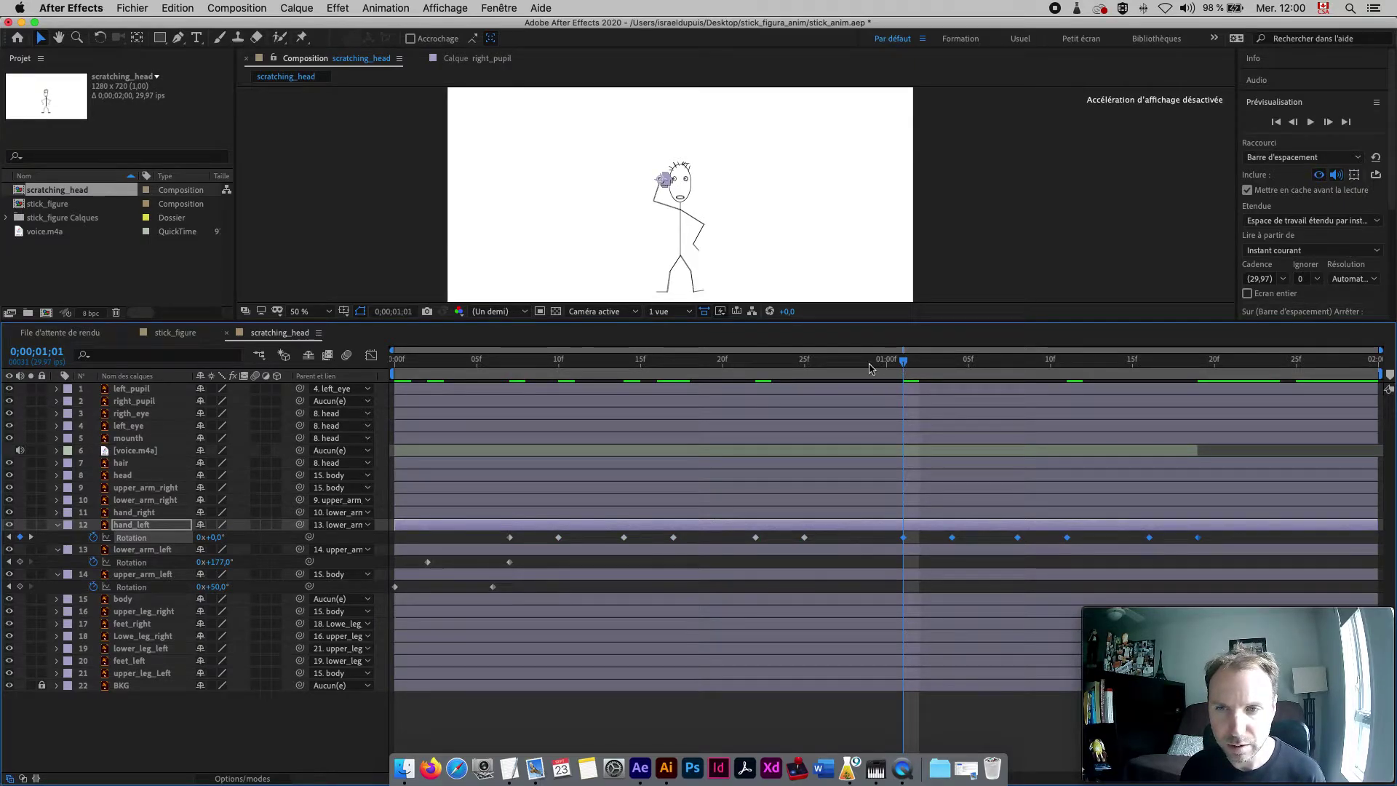
- Preview the arm and hand scratching from the first frame and return the current time to 0;00;00;00
key("Home")
key("space")
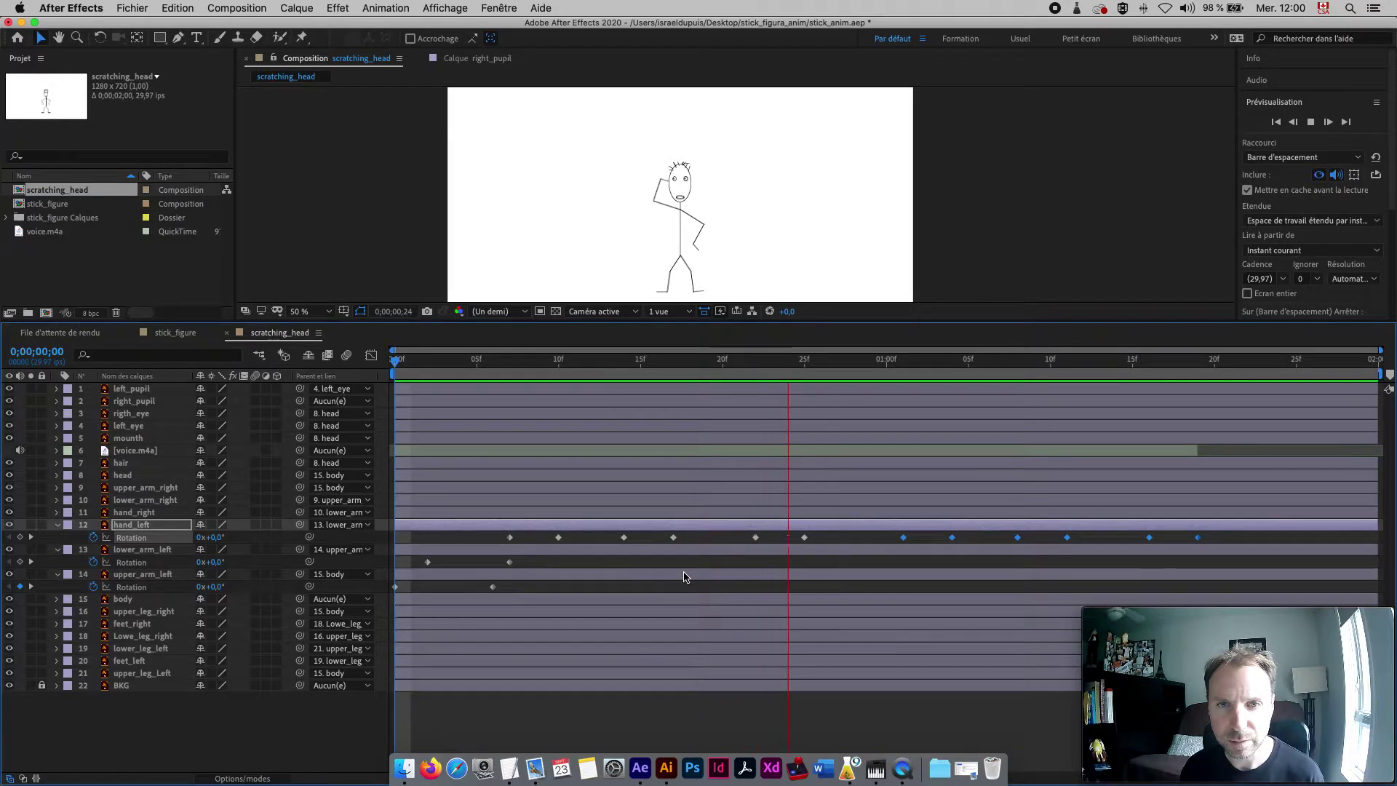
key("space")
left_click_drag(895, 364, 395, 401)
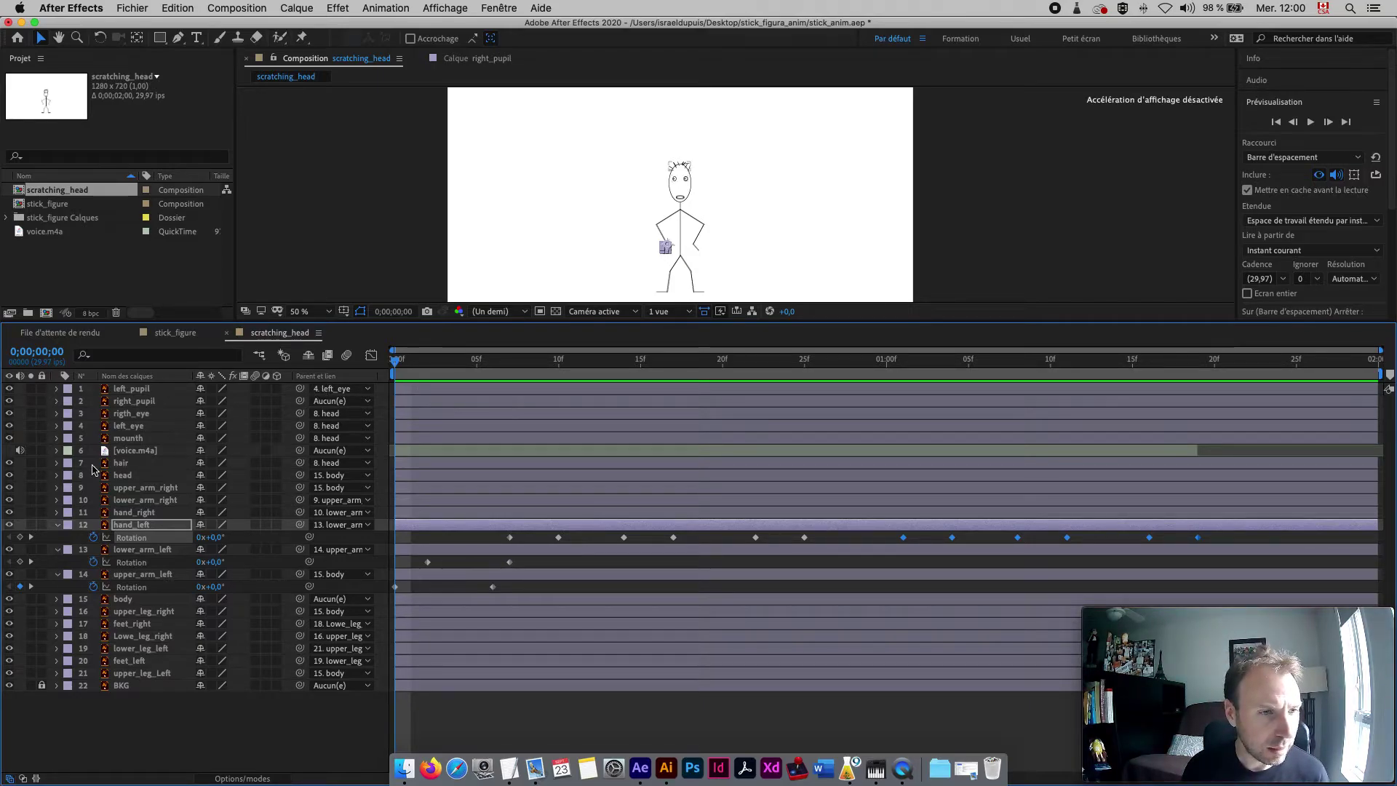
- Reveal the voice.m4a waveform below the mounth layer and hide the layer controls for a clear view of the mouth
left_click(131, 438)
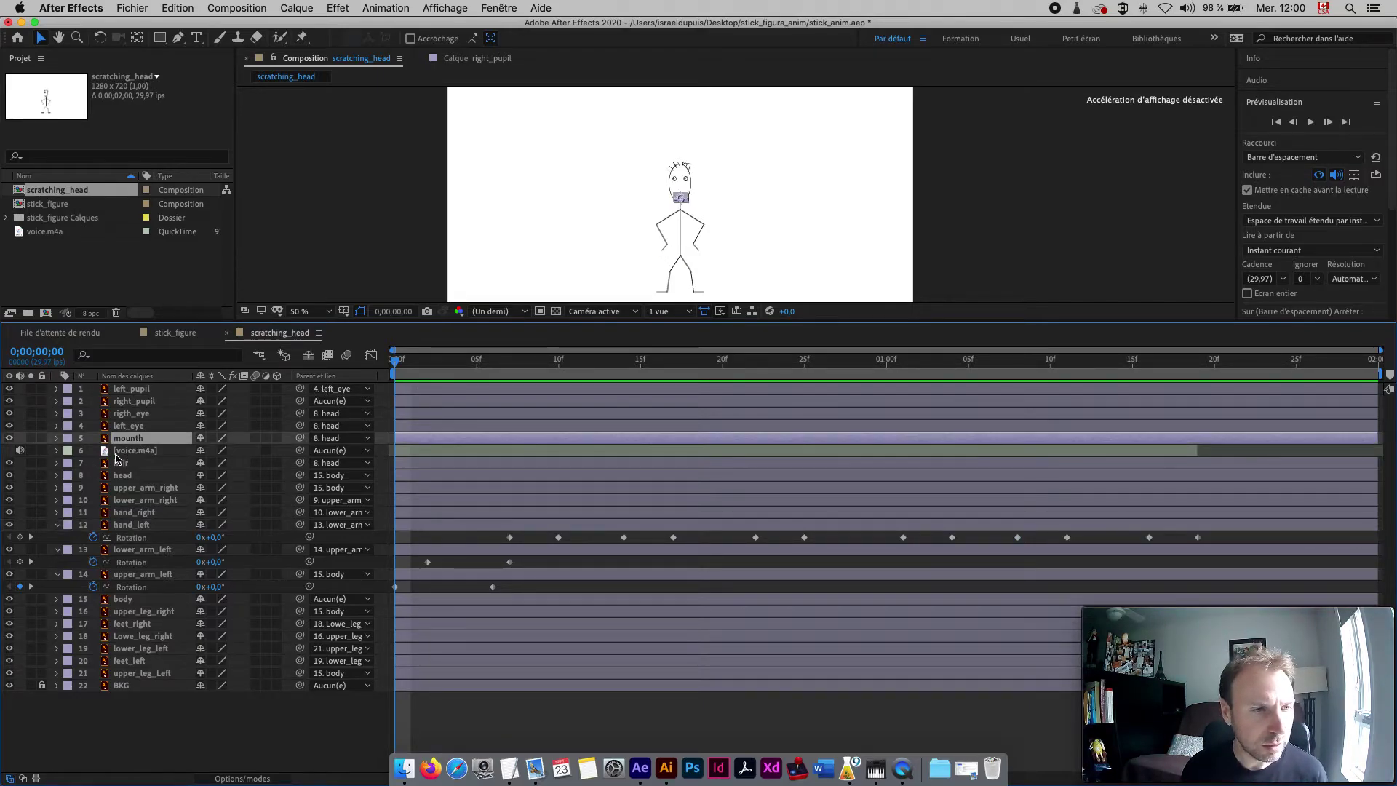
left_click(58, 450)
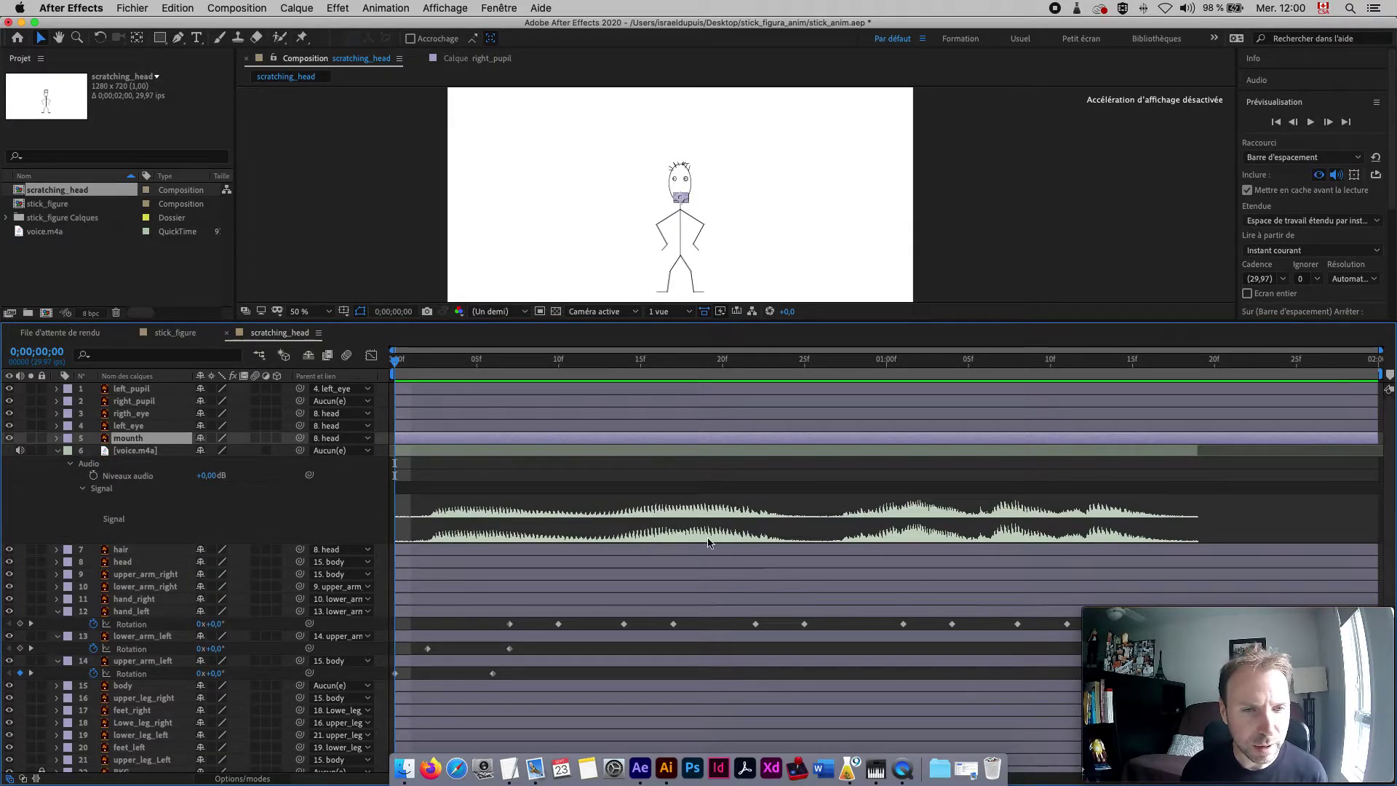
left_click(58, 438)
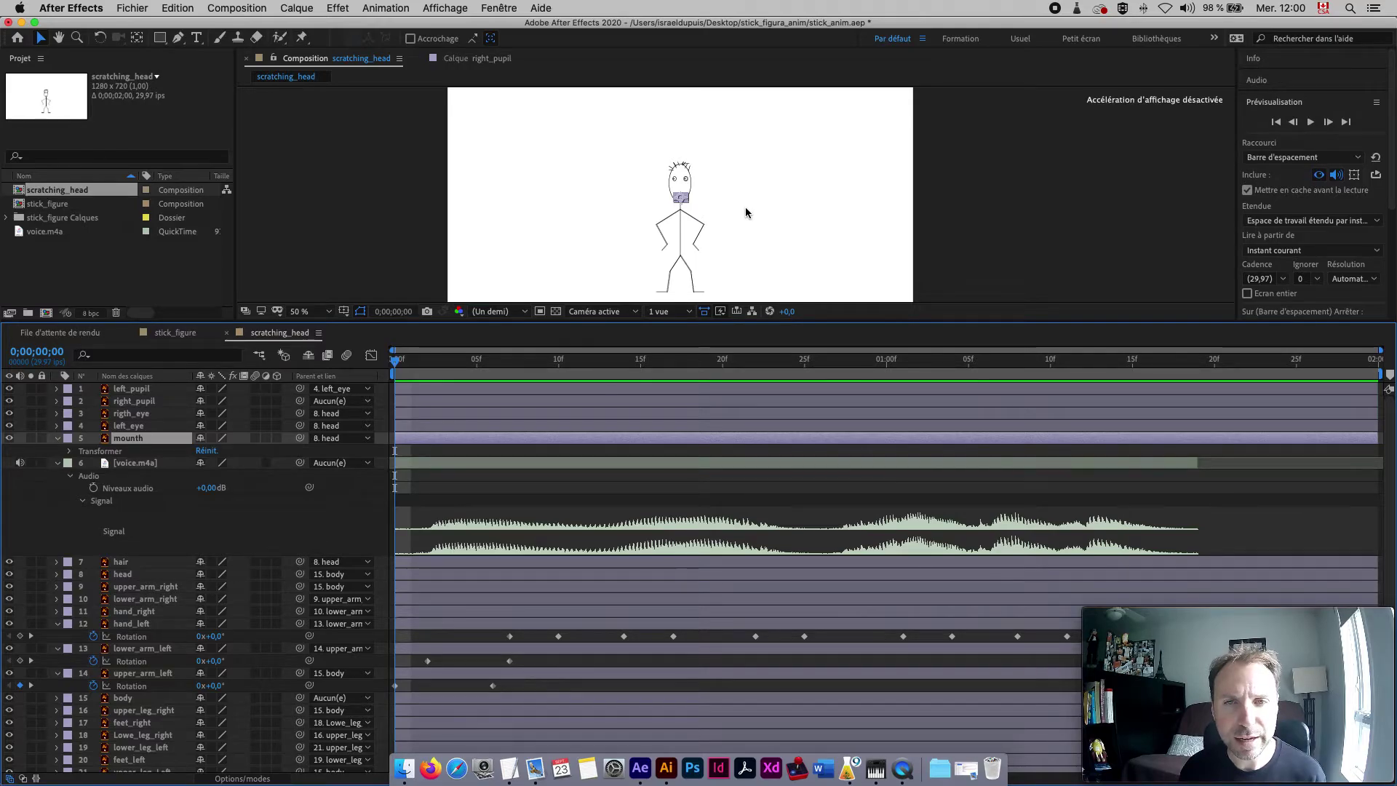
scroll(746, 207, "up", 2)
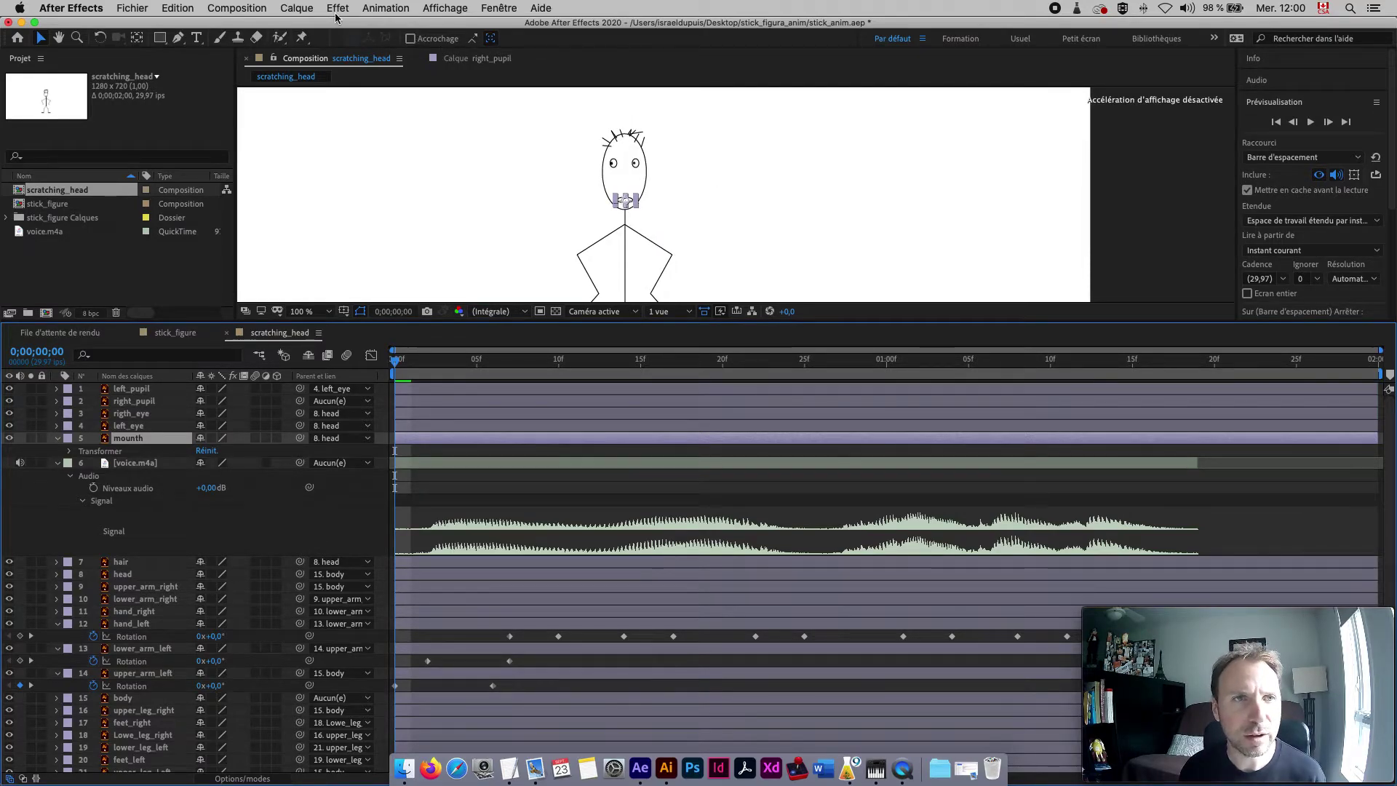
left_click(443, 9)
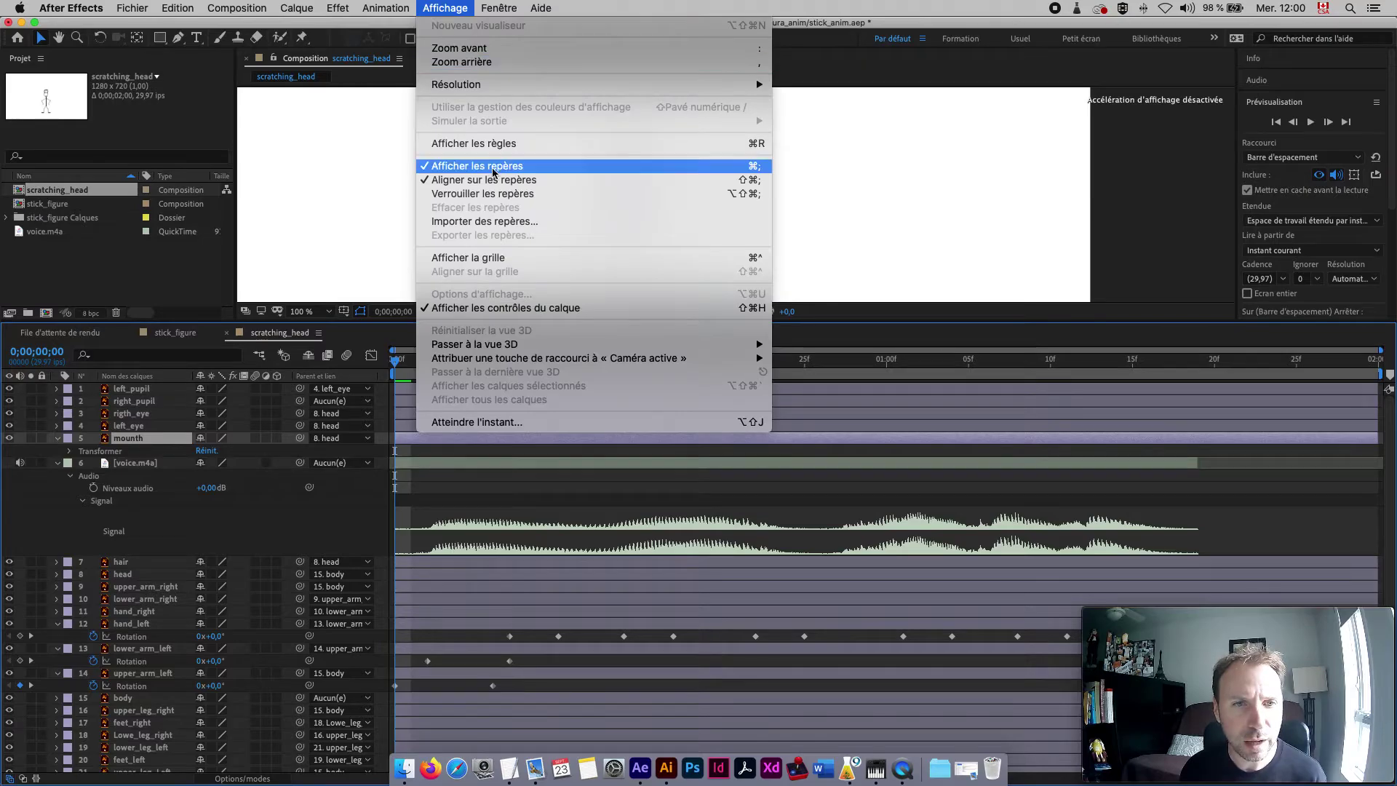
left_click(523, 308)
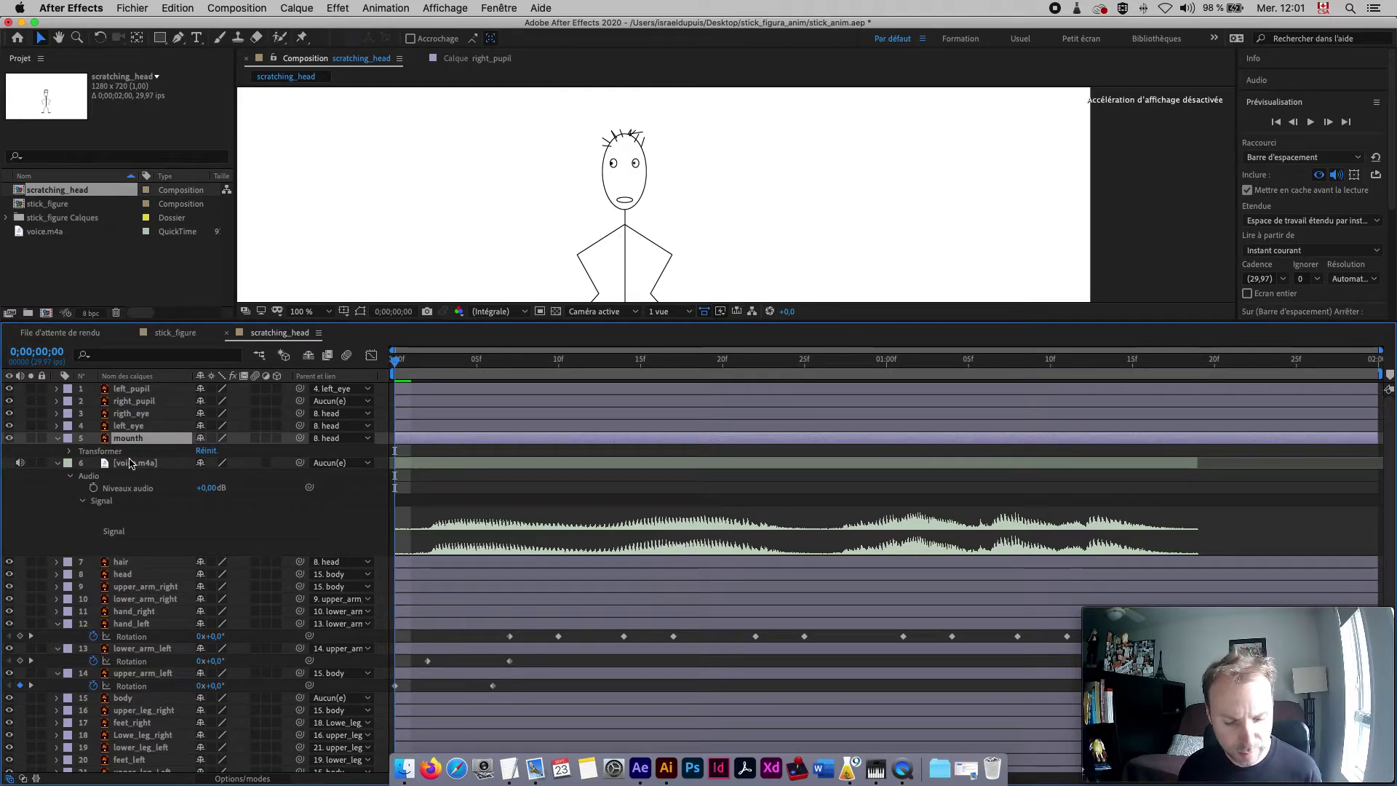
- Unlink the Scale proportions of mounth and keyframe its Scale at 100, 28% on 0;00;00;00 to close the mouth
key("s")
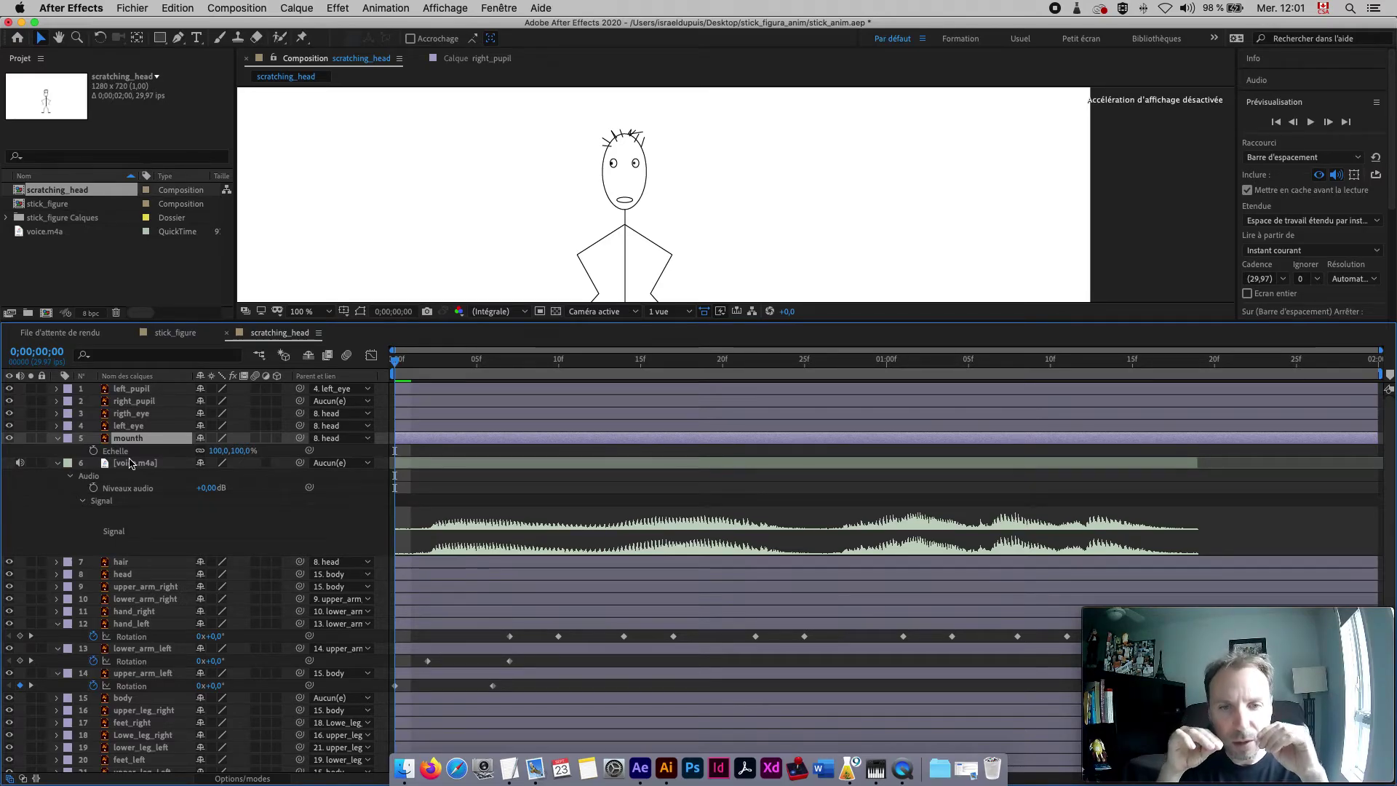
left_click(198, 452)
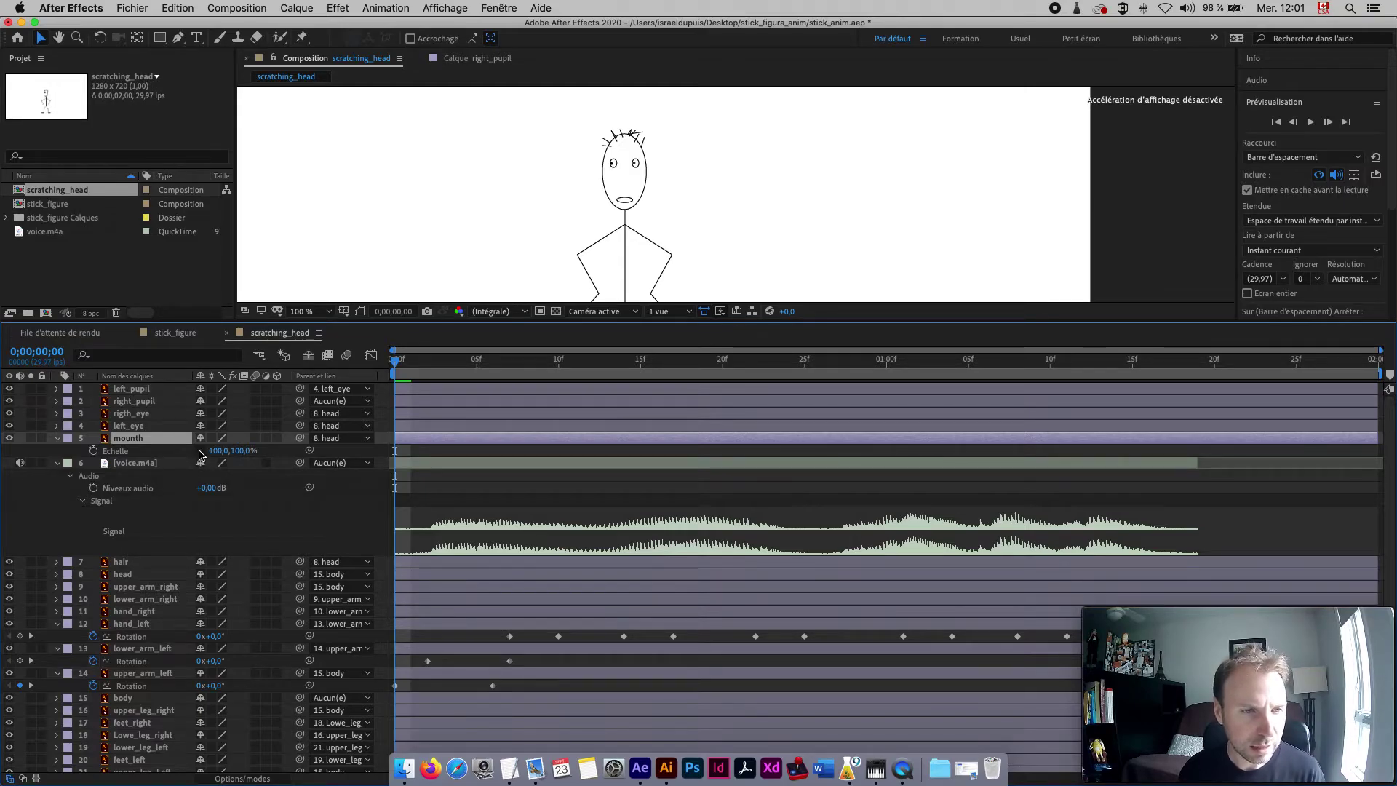
left_click(241, 451)
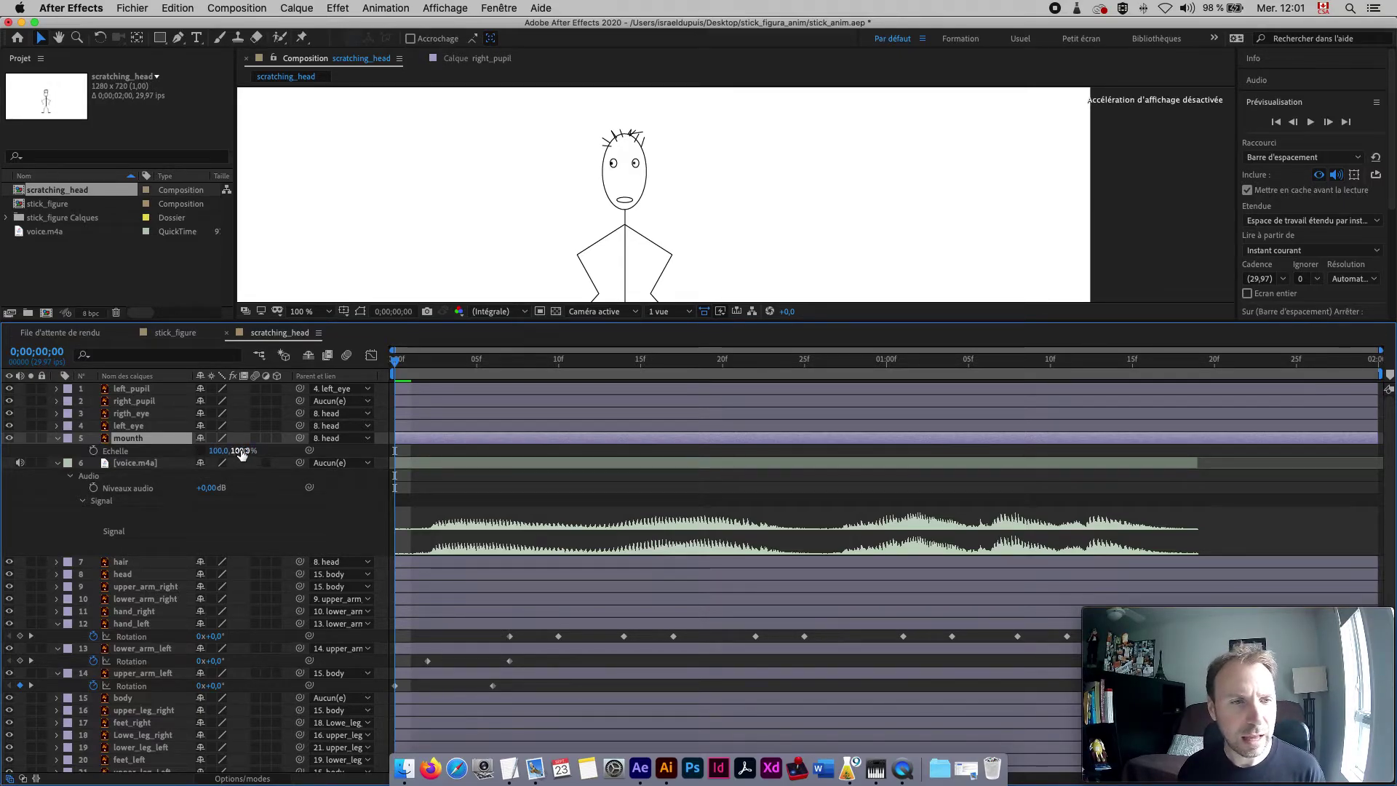
key("Return")
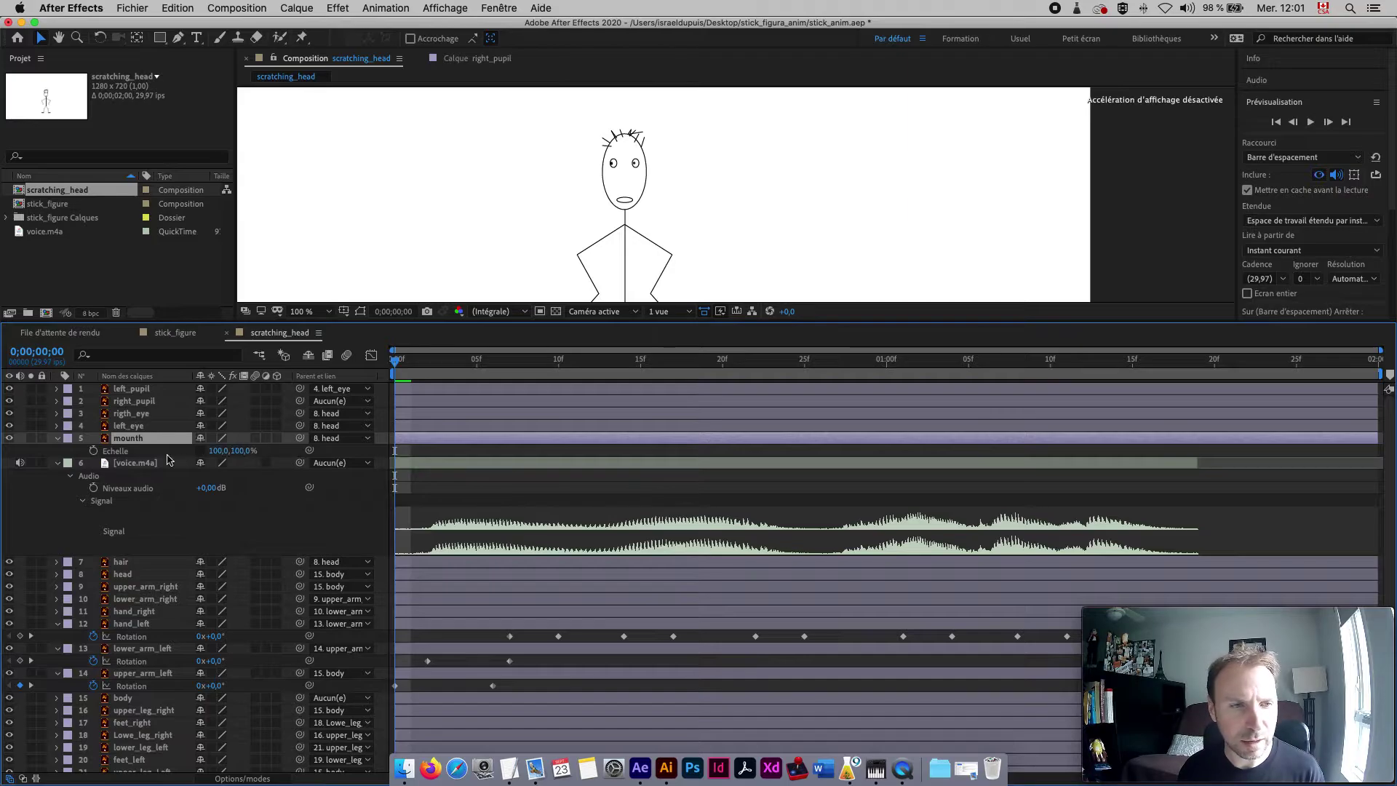
left_click(94, 452)
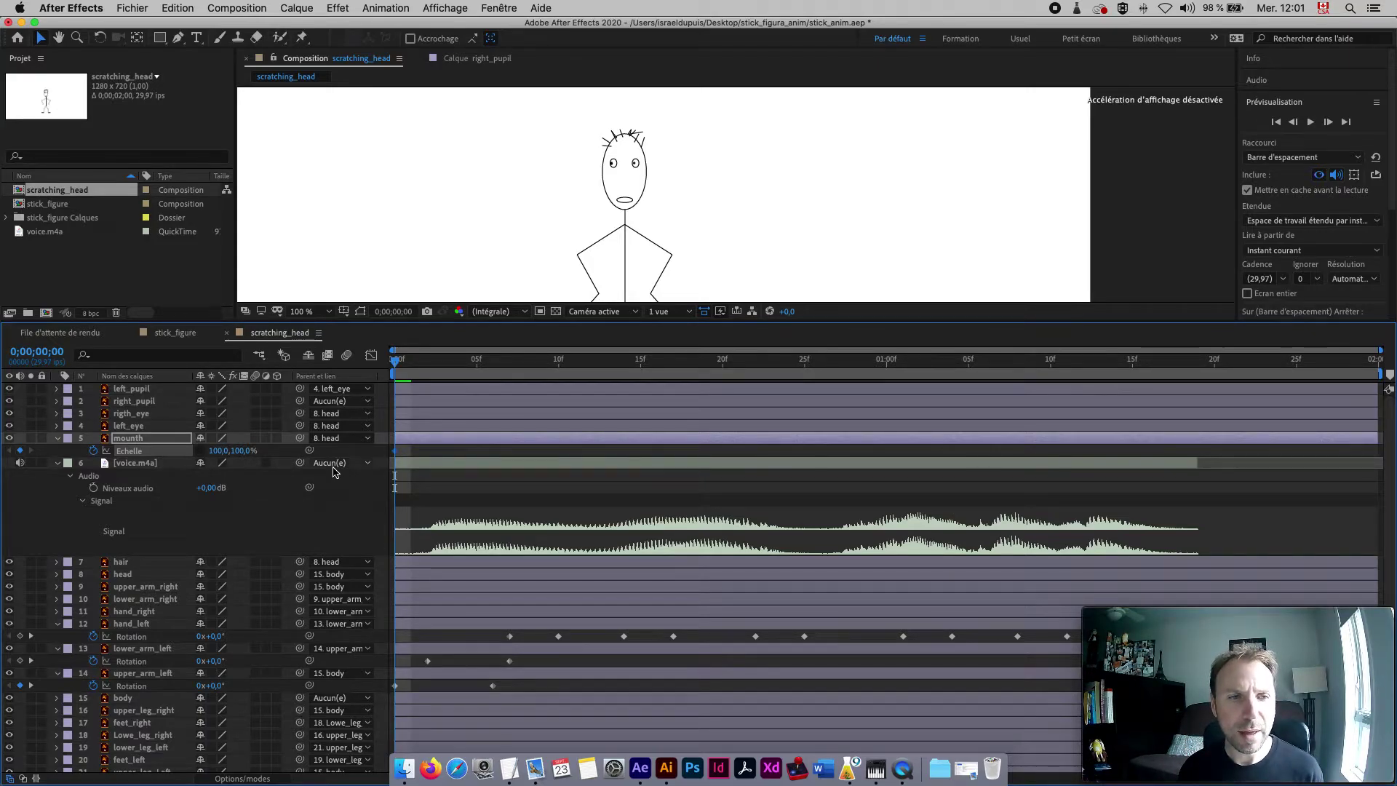
left_click_drag(239, 450, 216, 450)
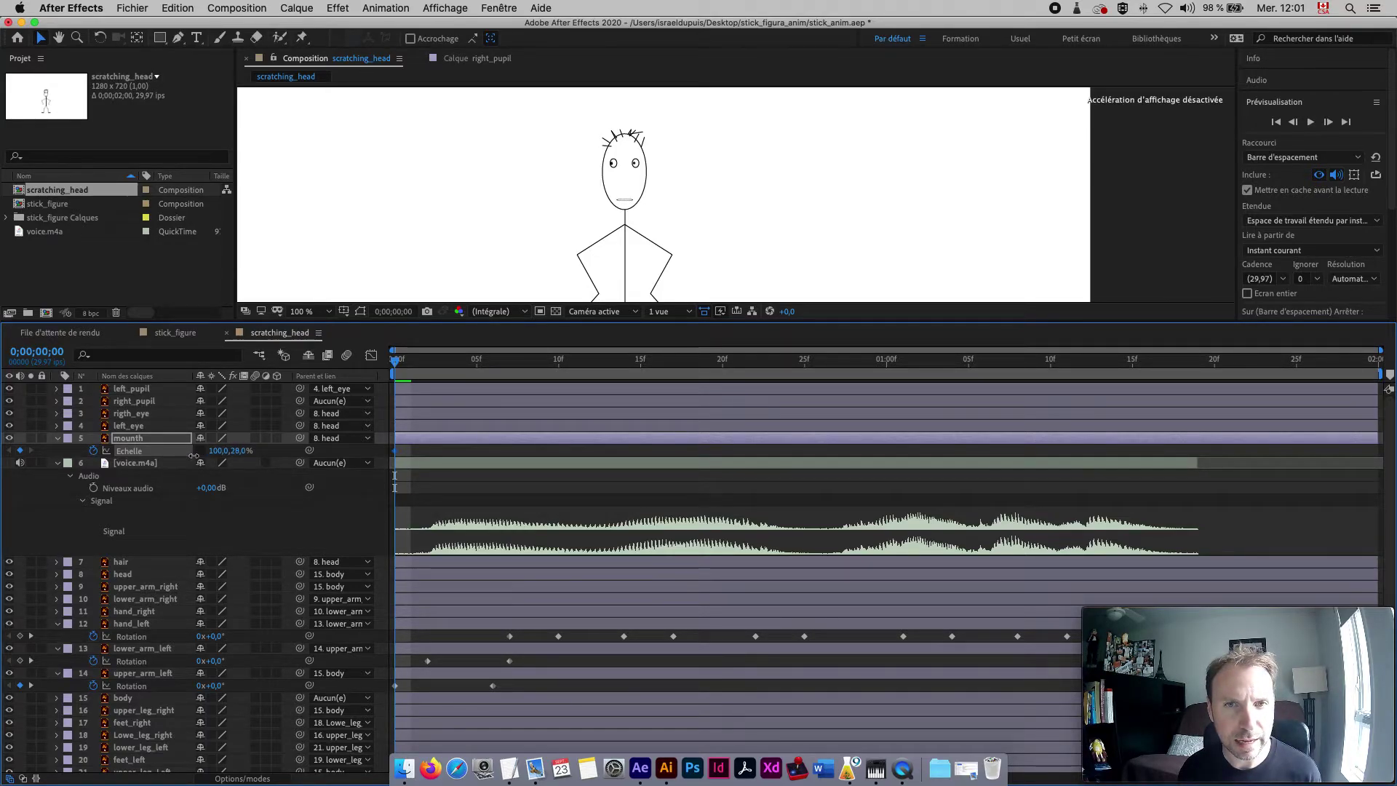
- Keyframe the mounth Scale at 100, 102% on 0;00;00;03 and 100, 123% on 0;00;00;06, and save the project
left_click_drag(397, 364, 444, 375)
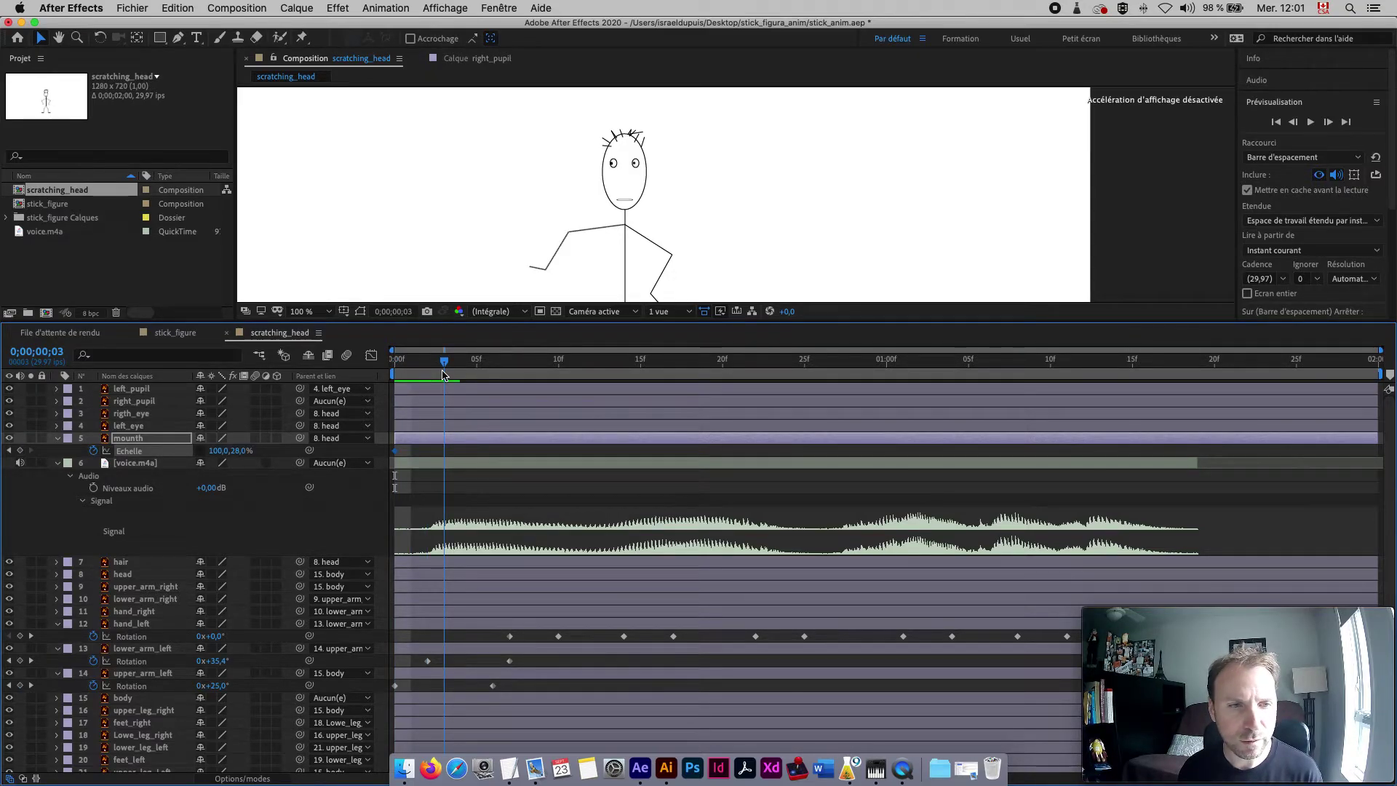
left_click_drag(218, 451, 287, 451)
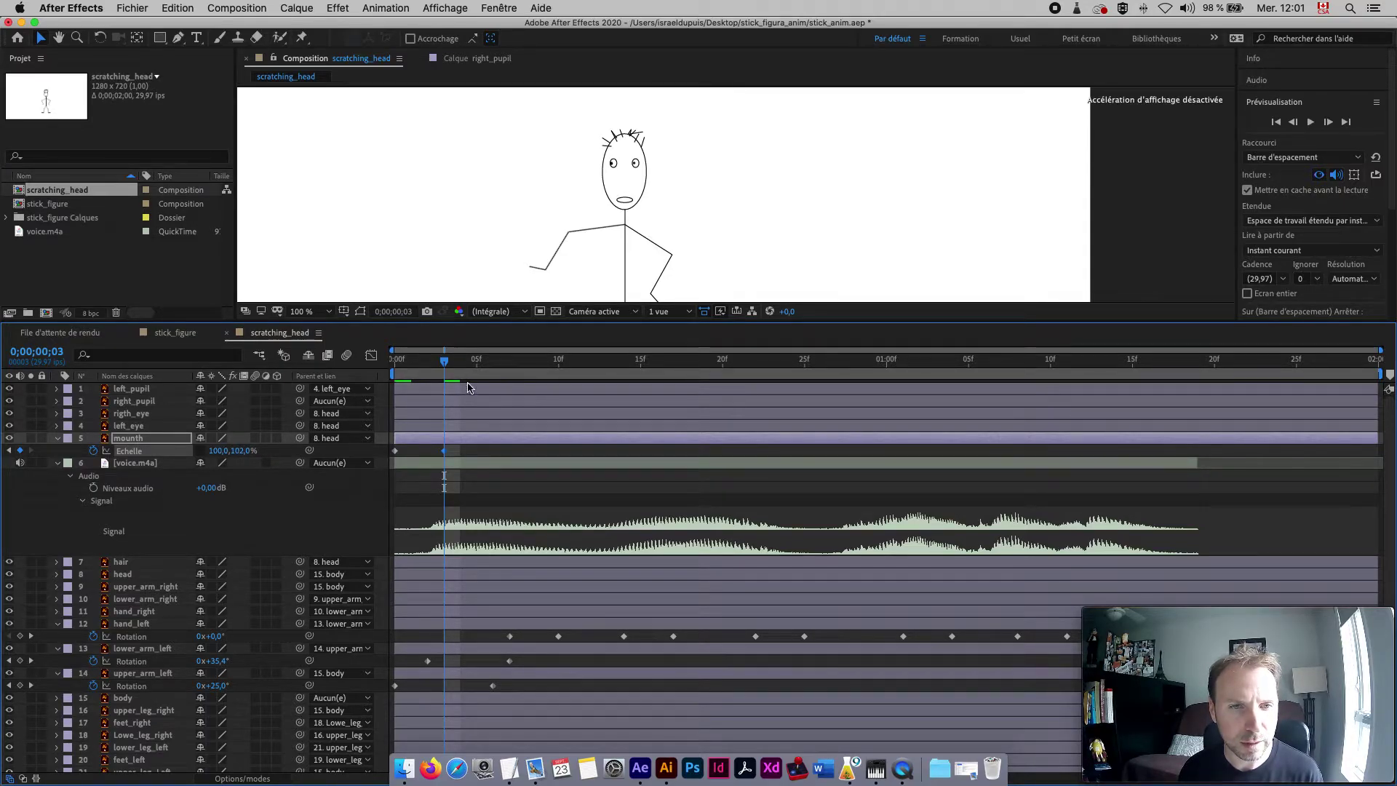
left_click_drag(450, 370, 493, 376)
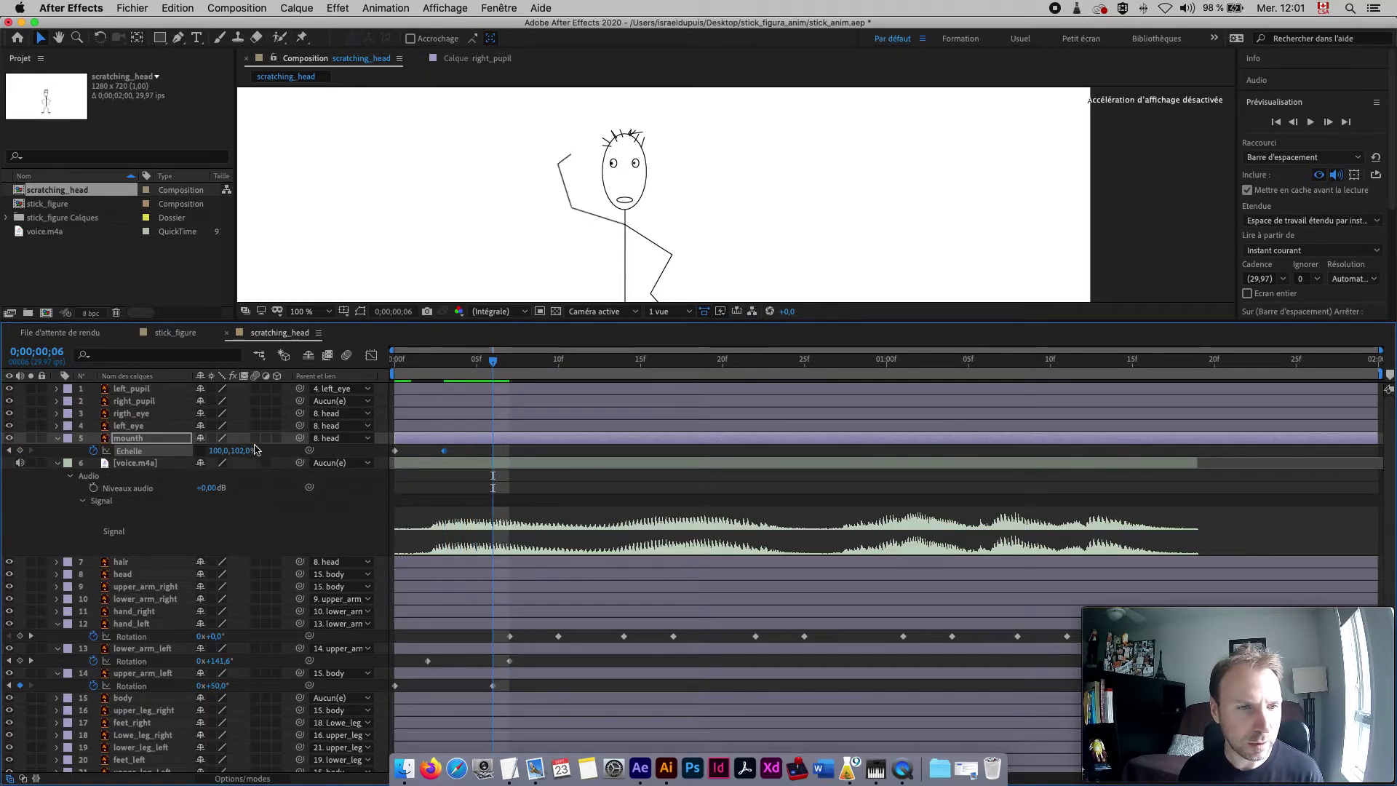
left_click_drag(243, 455, 259, 454)
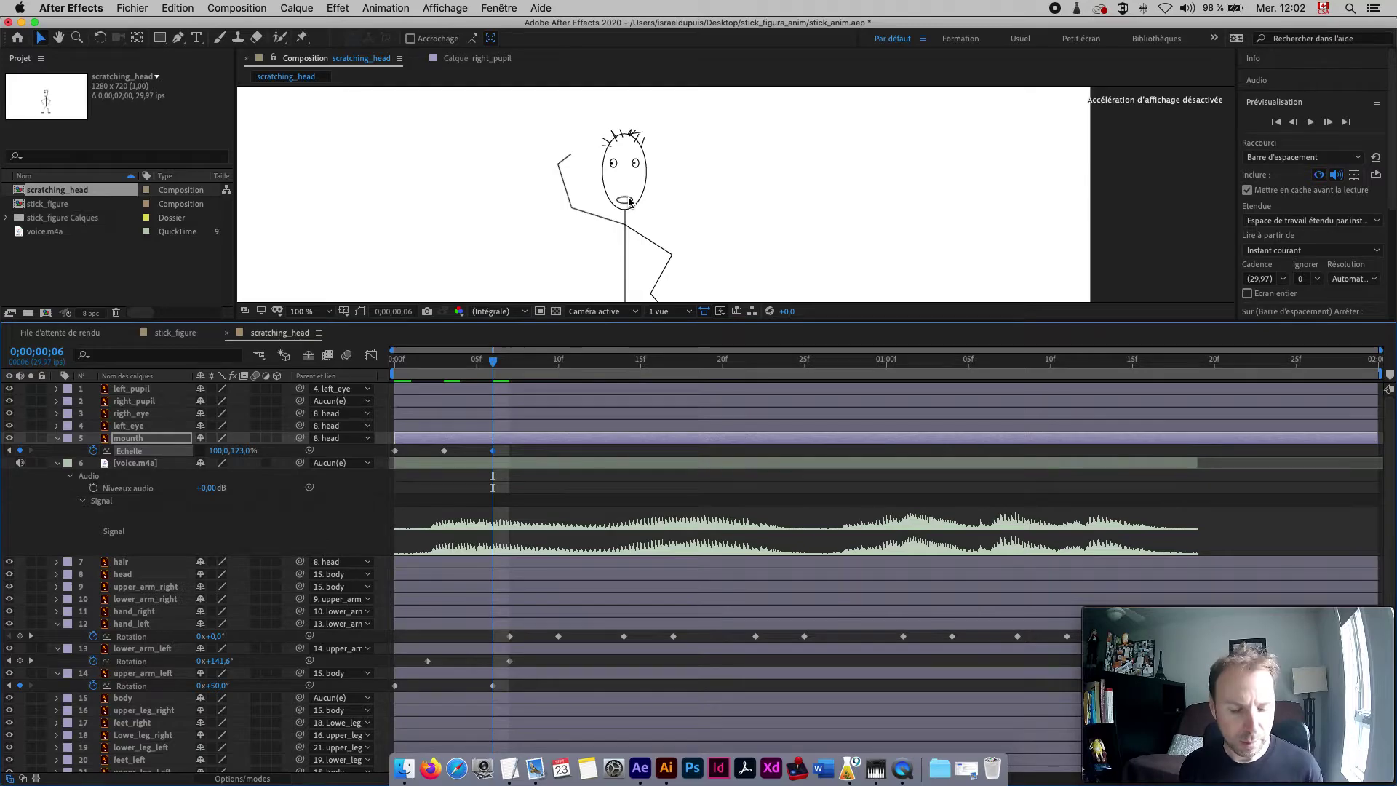
key("super+s")
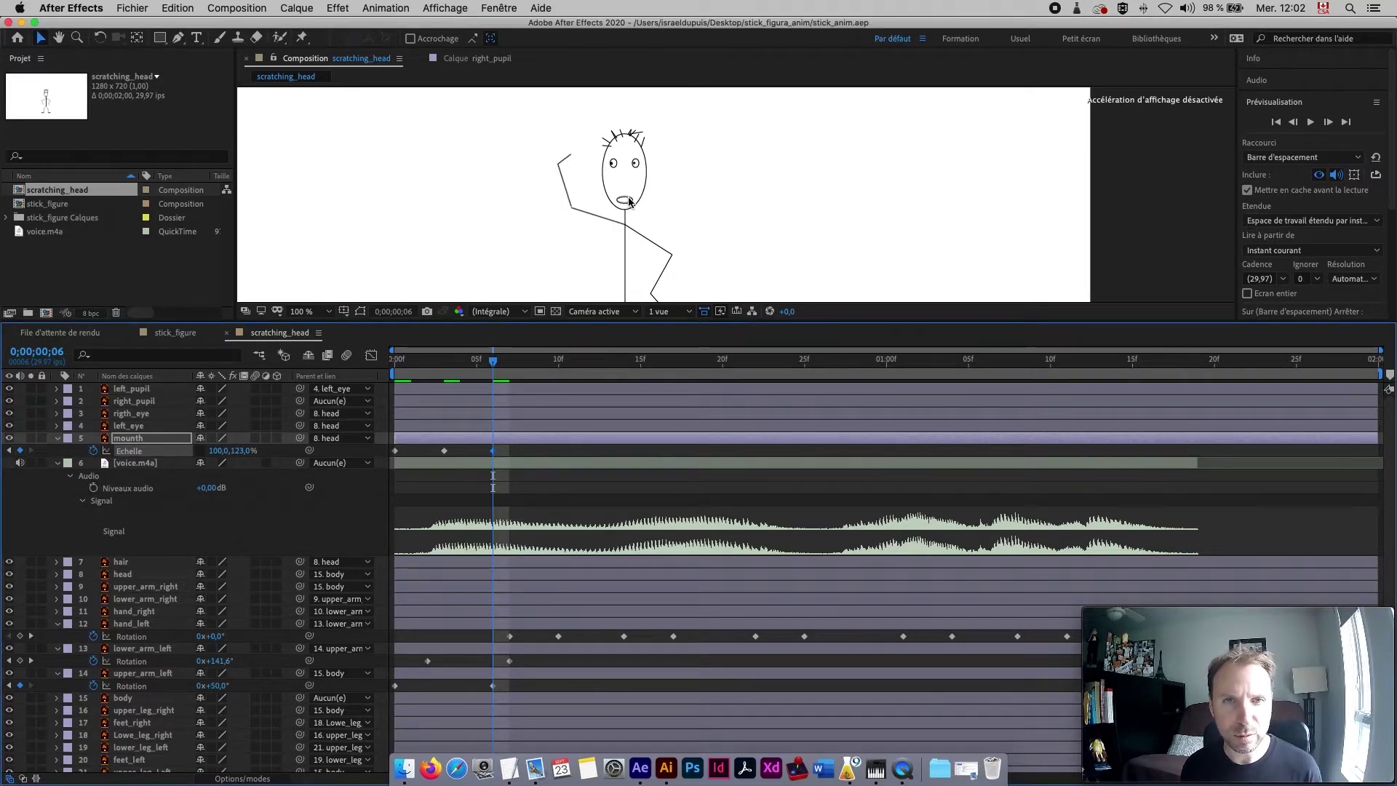
- Keyframe the mounth Scale at 100, 44% on 0;00;00;11, 100, 131% on 0;00;00;15 and 100, 192% on 0;00;00;18
key("Page_Down")
left_click_drag(538, 374, 581, 393)
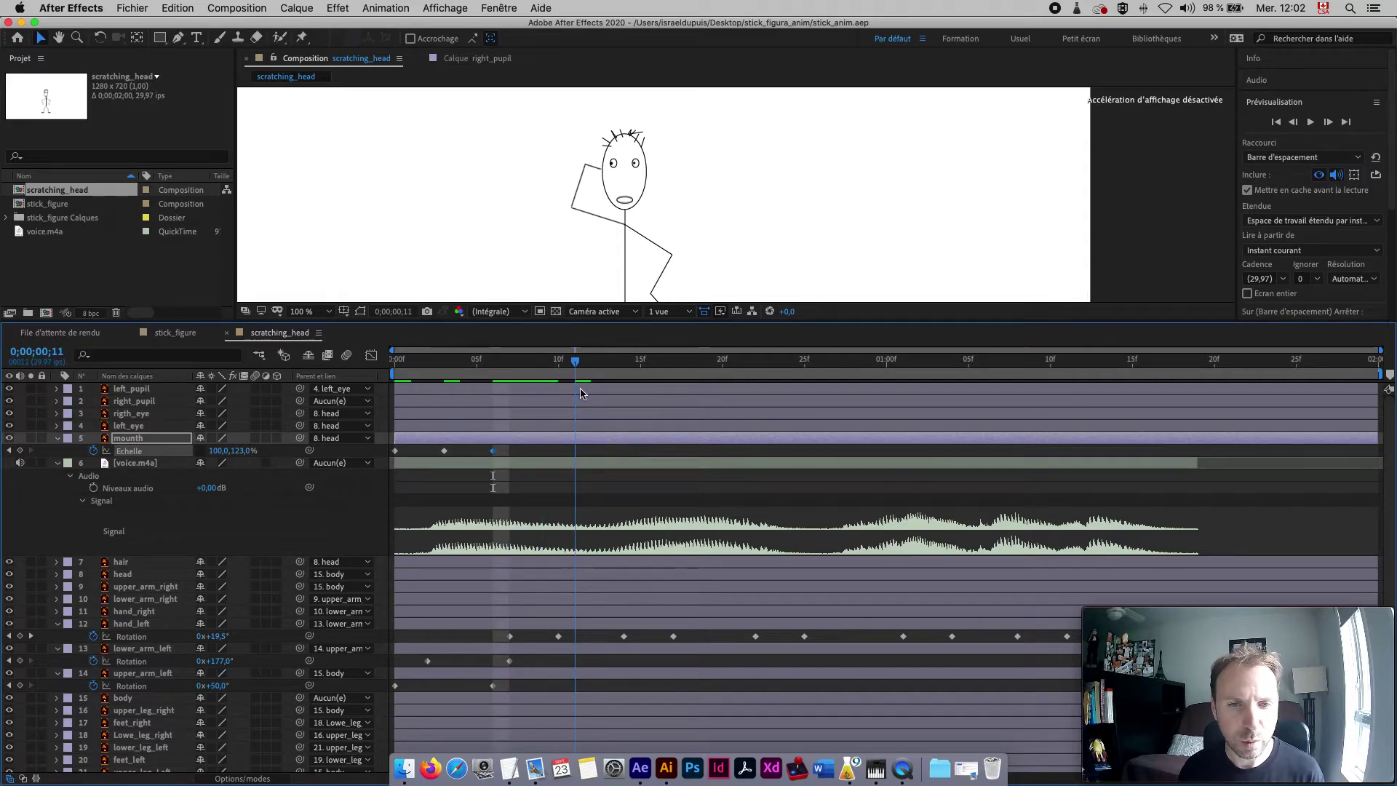
left_click_drag(250, 452, 196, 457)
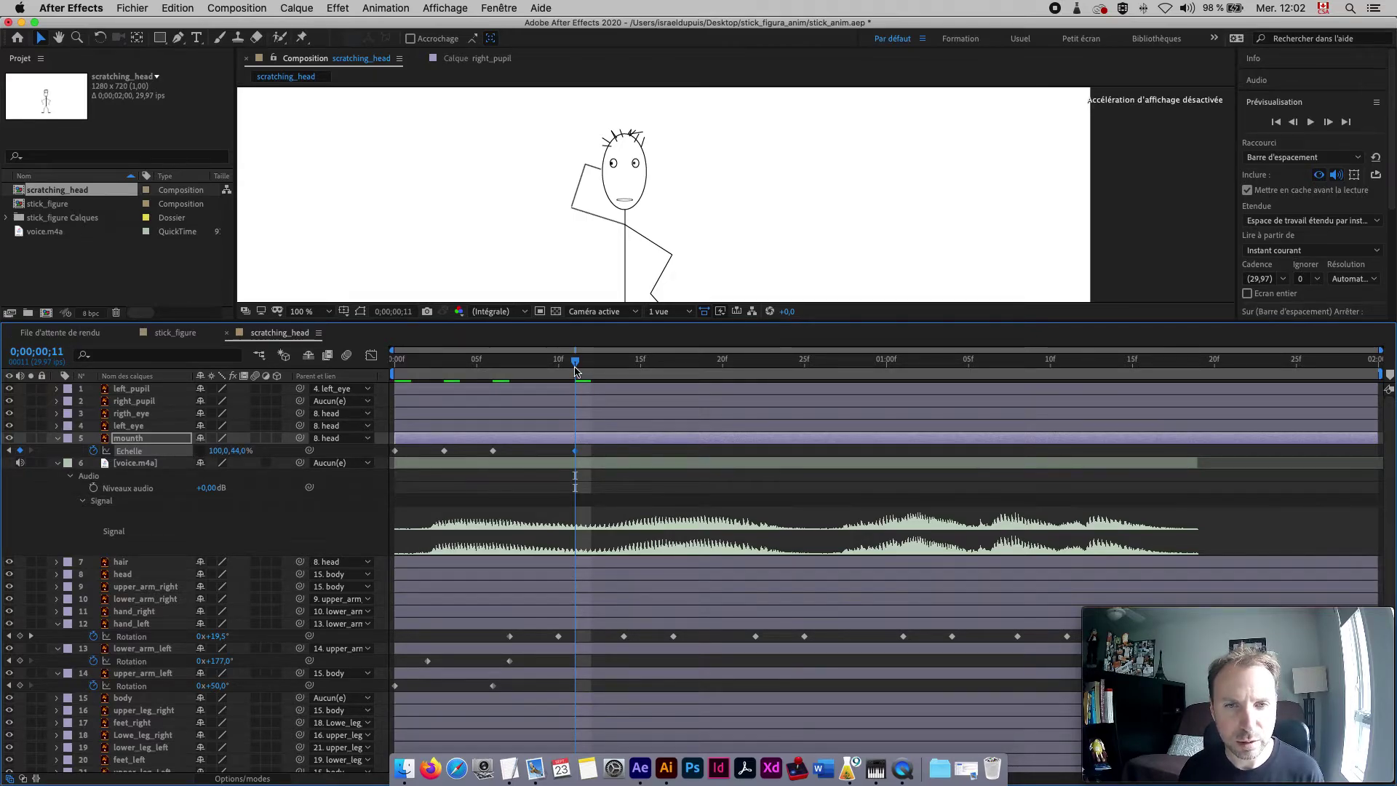
left_click_drag(575, 371, 644, 374)
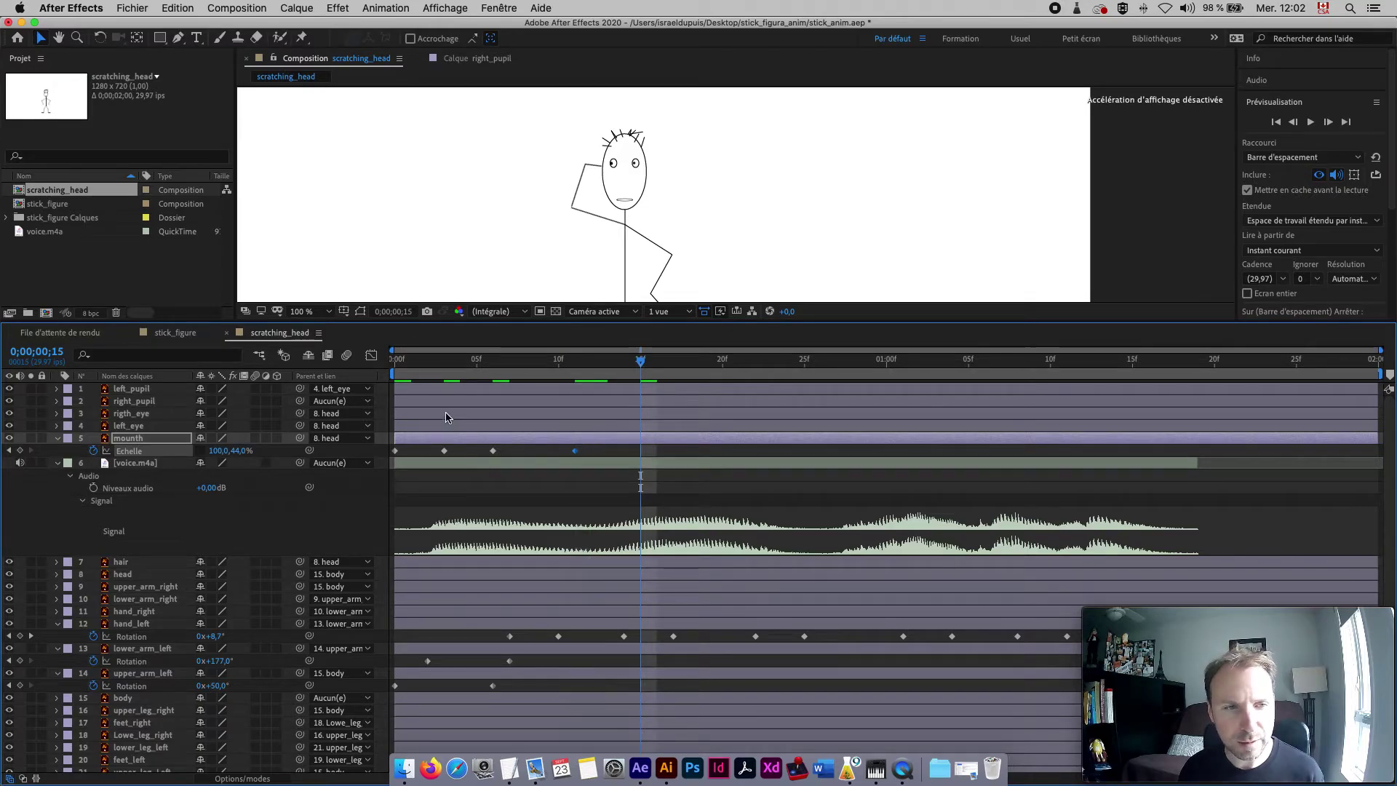
left_click_drag(240, 451, 291, 452)
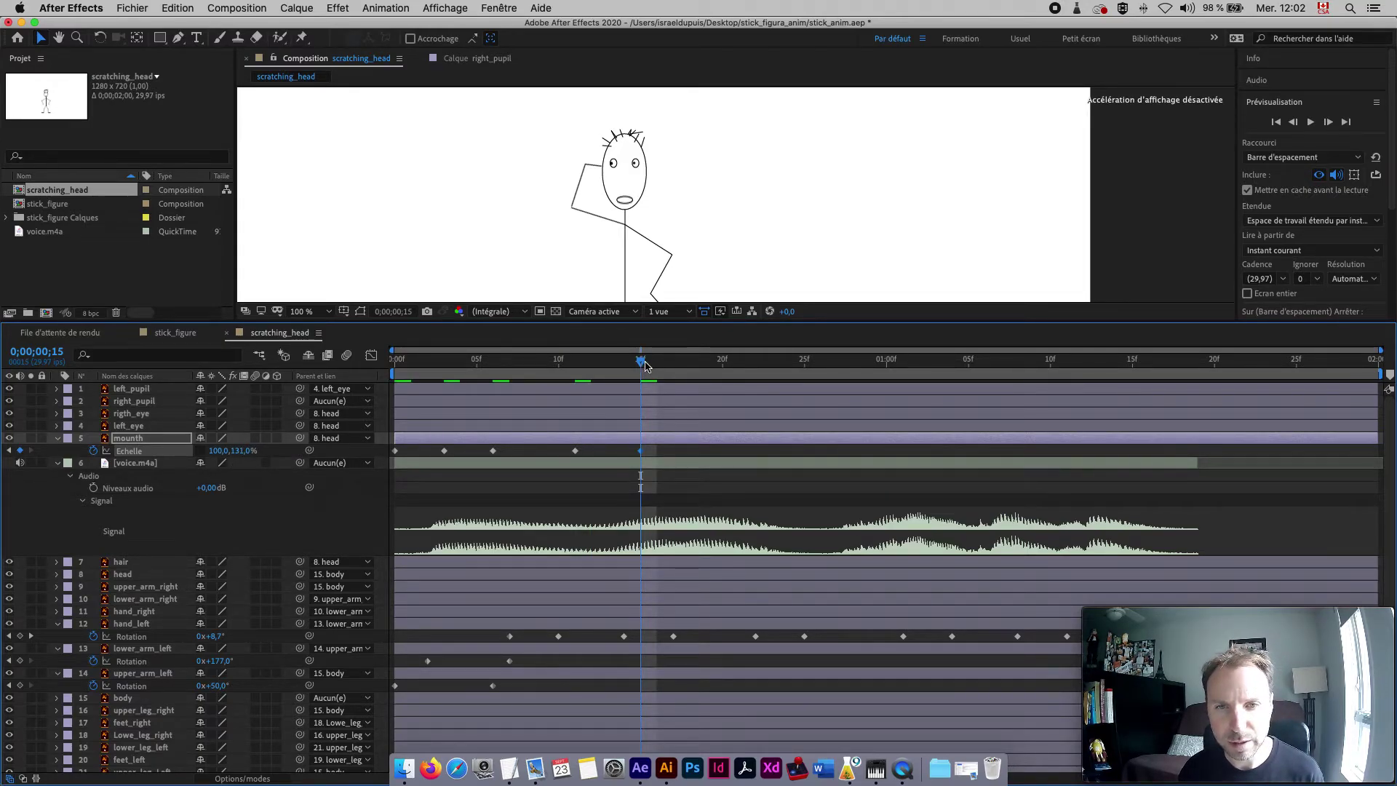
left_click_drag(644, 367, 692, 373)
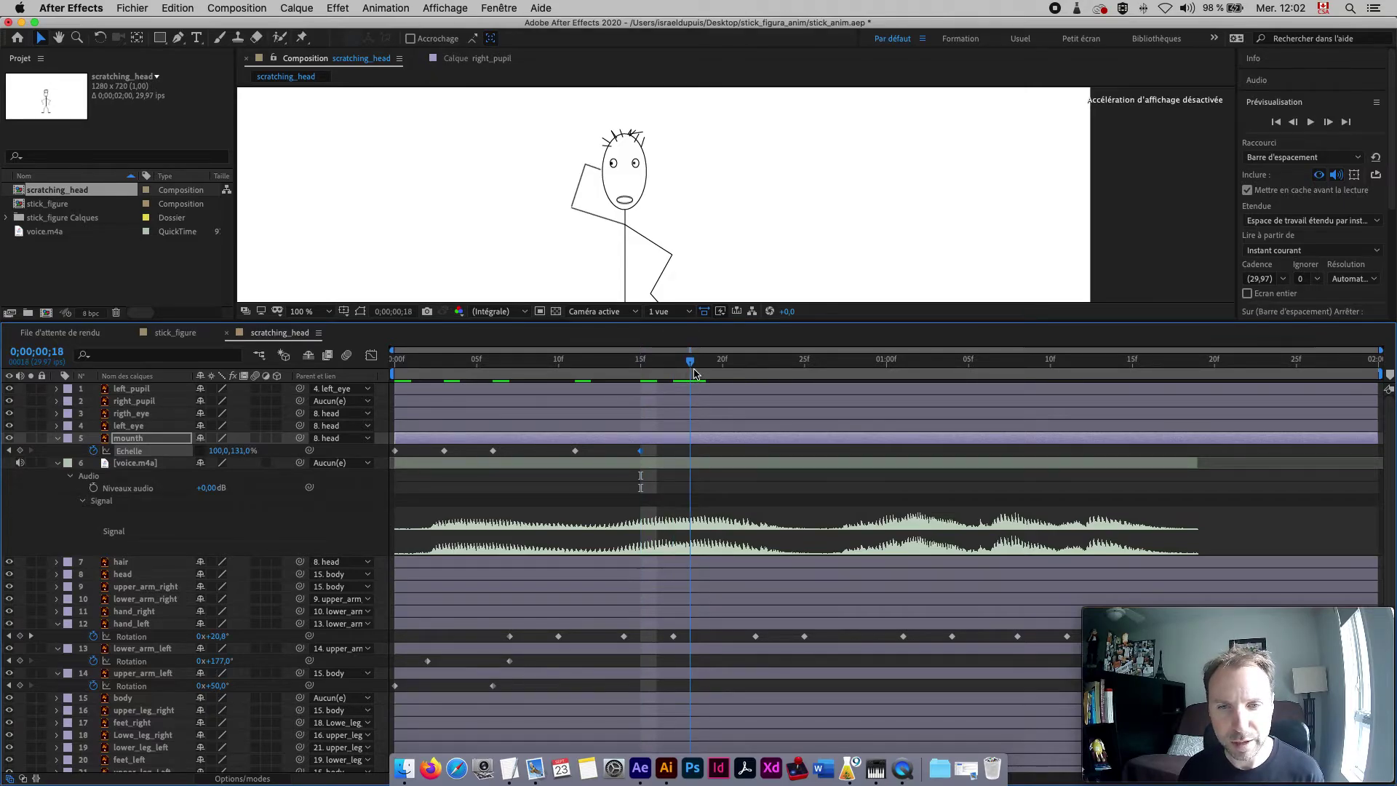
left_click_drag(243, 451, 281, 452)
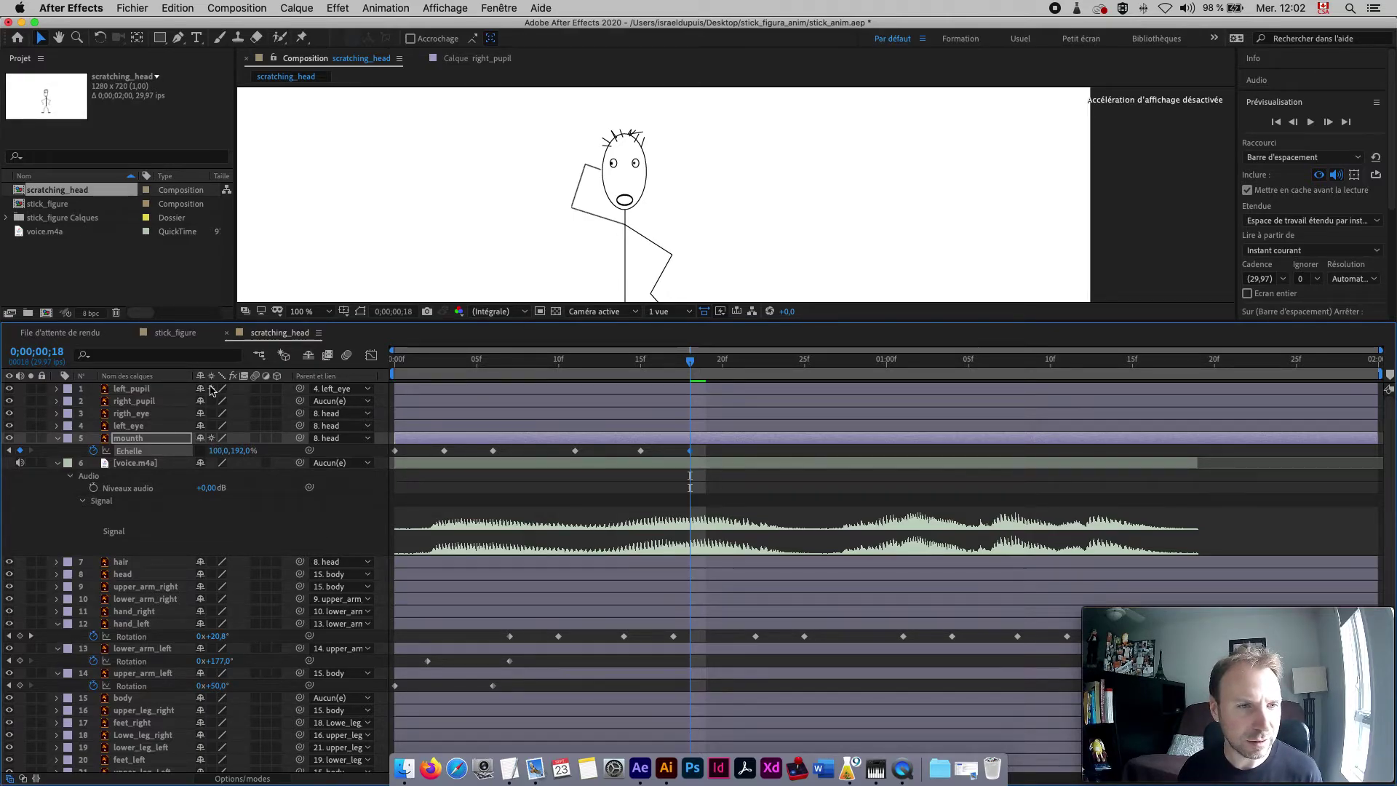
- Deselect everything and enable continuous rasterization on all the vector artwork layers of scratching_head, down to BKG
key("super+shift+a")
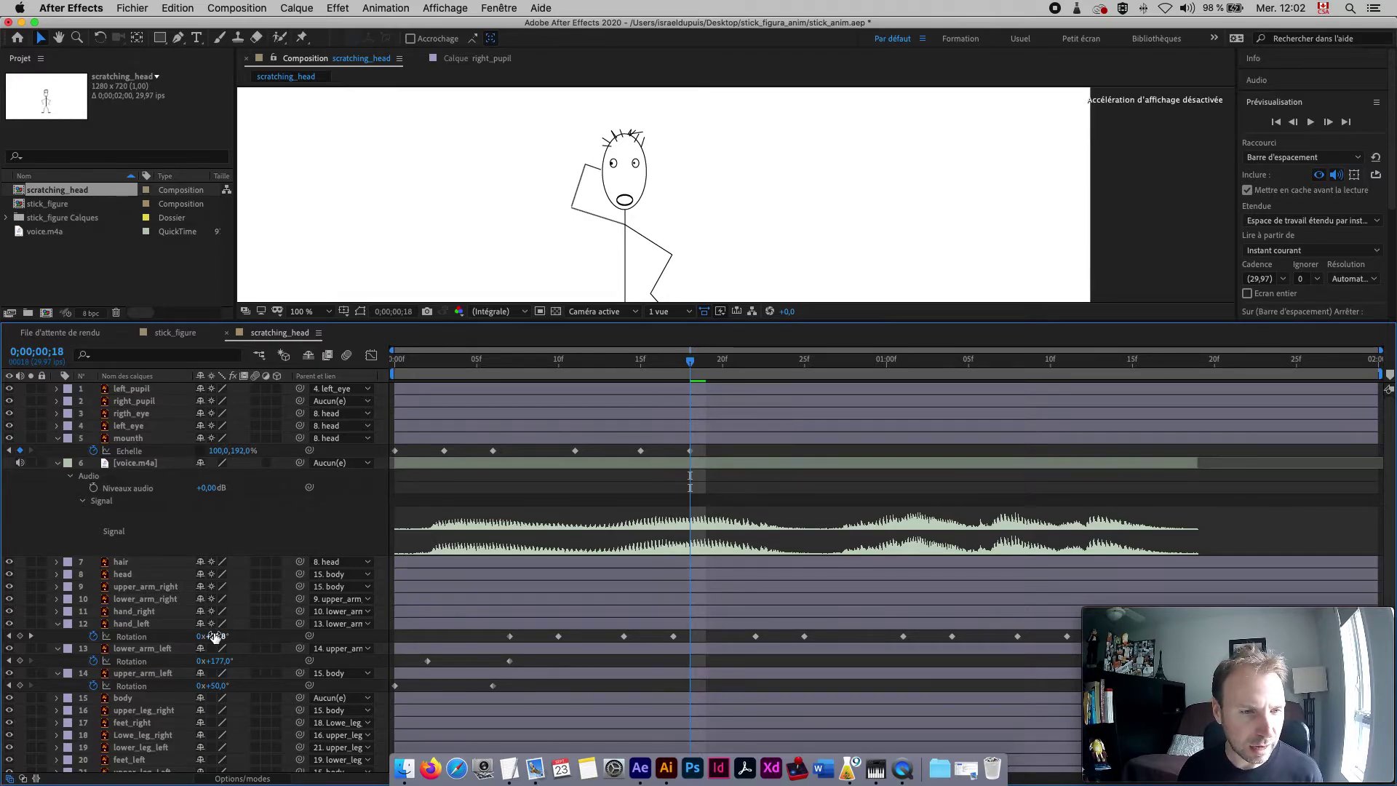
scroll(211, 633, "down", 1)
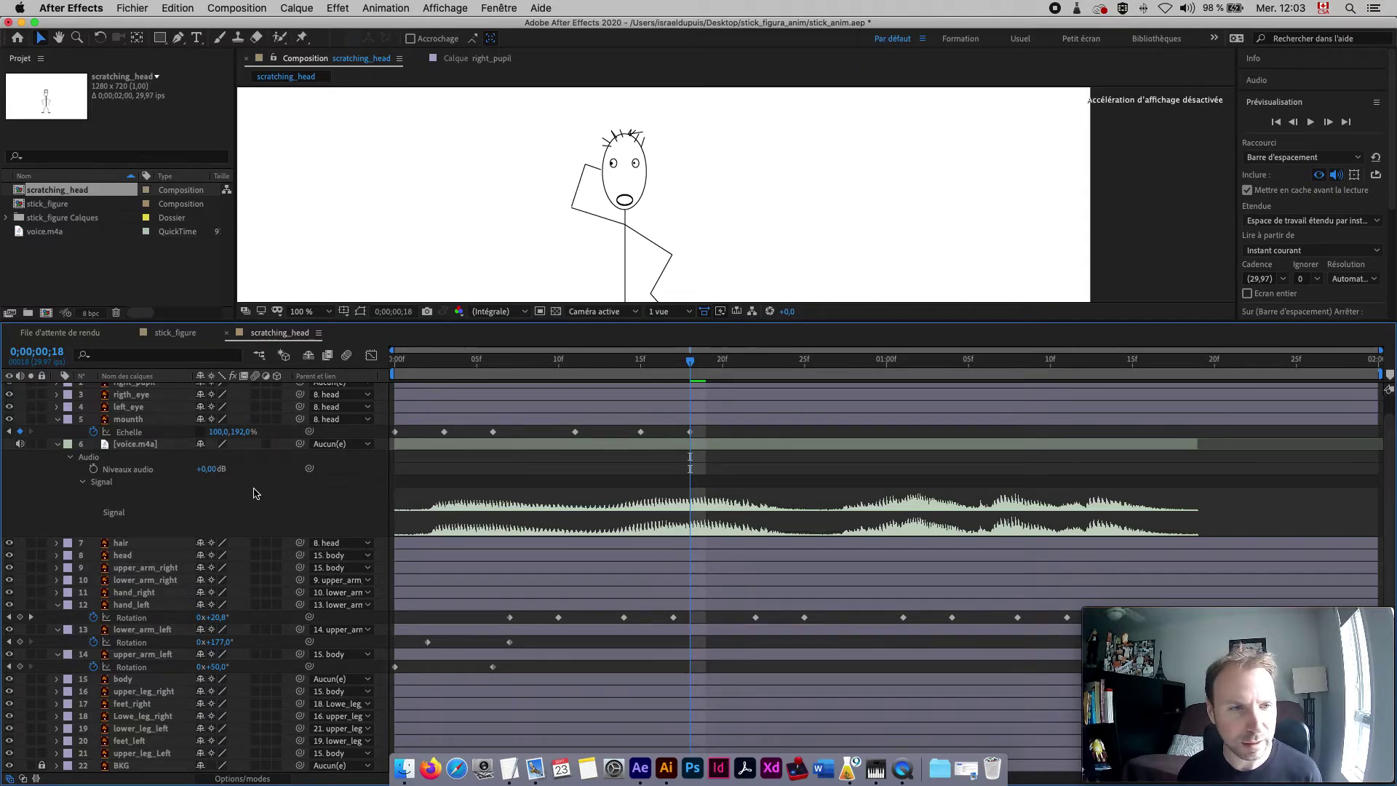
scroll(212, 409, "up", 2)
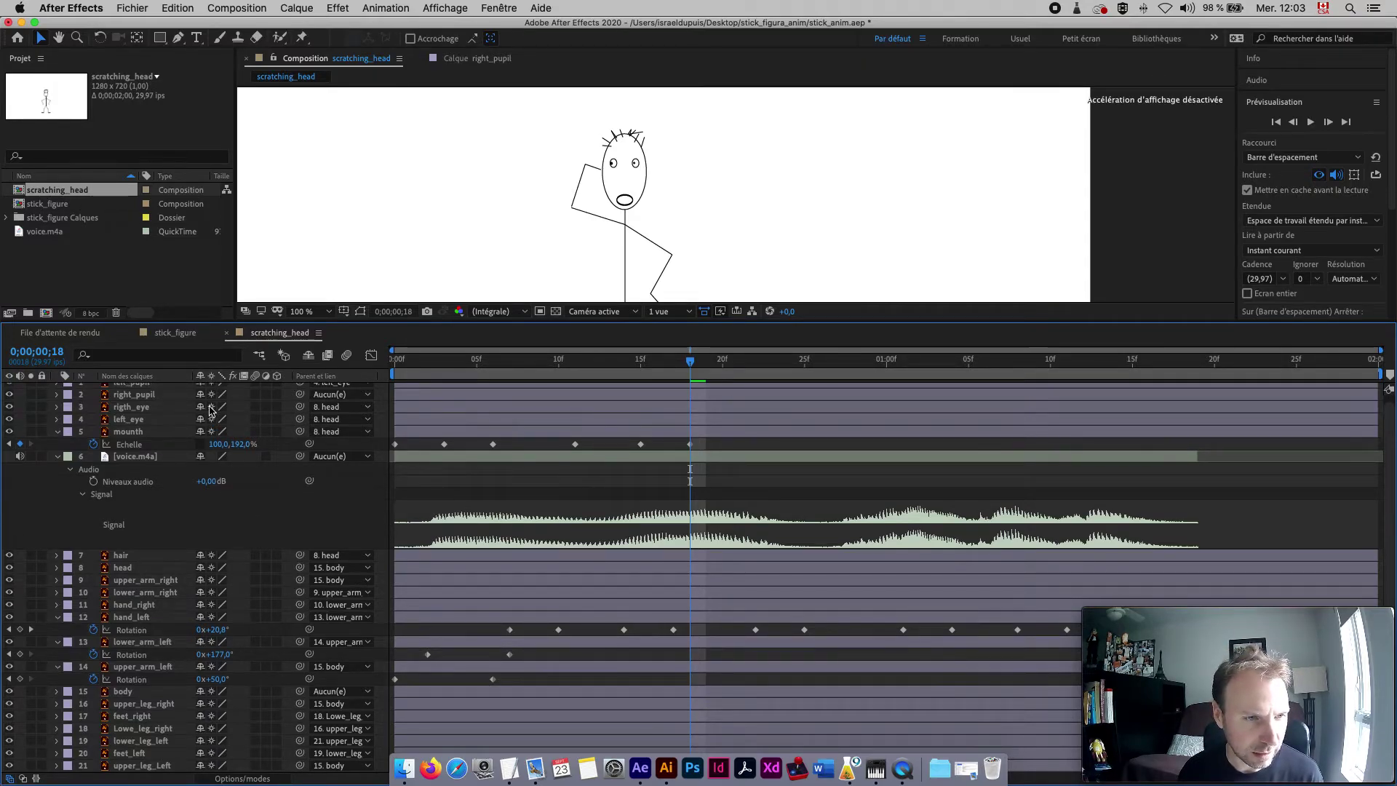
- Keyframe the mounth Scale at 100, 16% on 0;00;00;22, 100, -4% on 0;00;00;25 and 100, 73% on 0;00;01;00
left_click(704, 361)
left_click(756, 368)
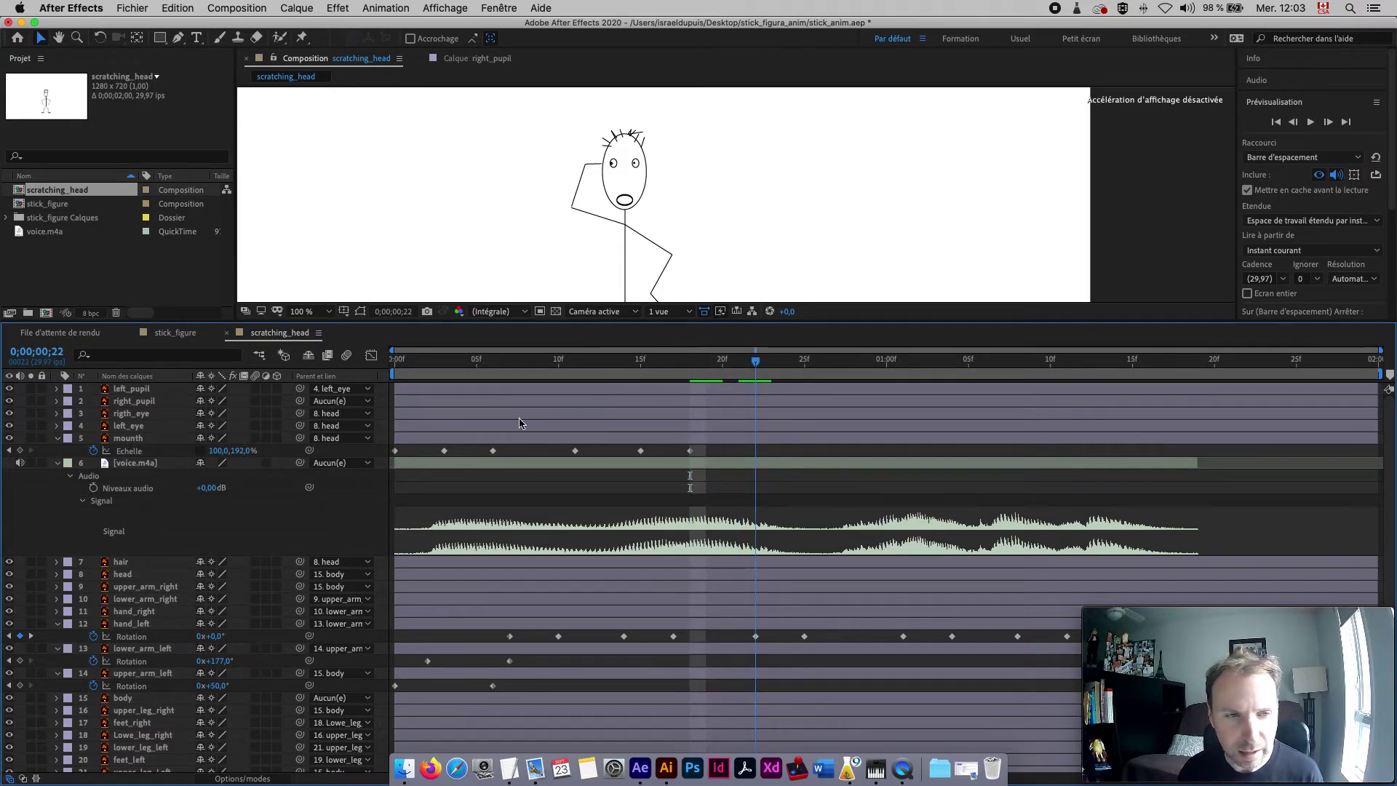
left_click_drag(244, 451, 107, 460)
left_click(639, 437)
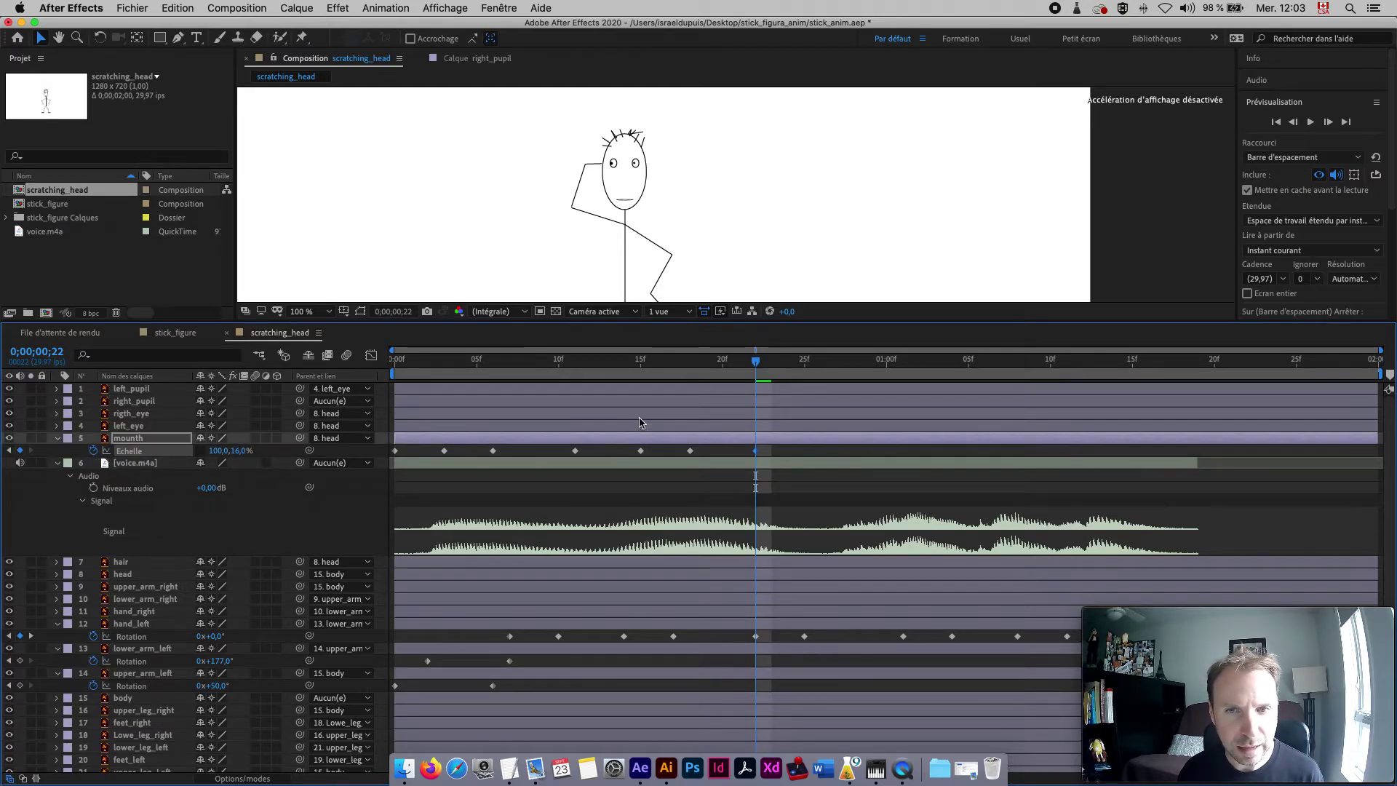
left_click(794, 369)
left_click(803, 369)
left_click_drag(238, 452, 217, 451)
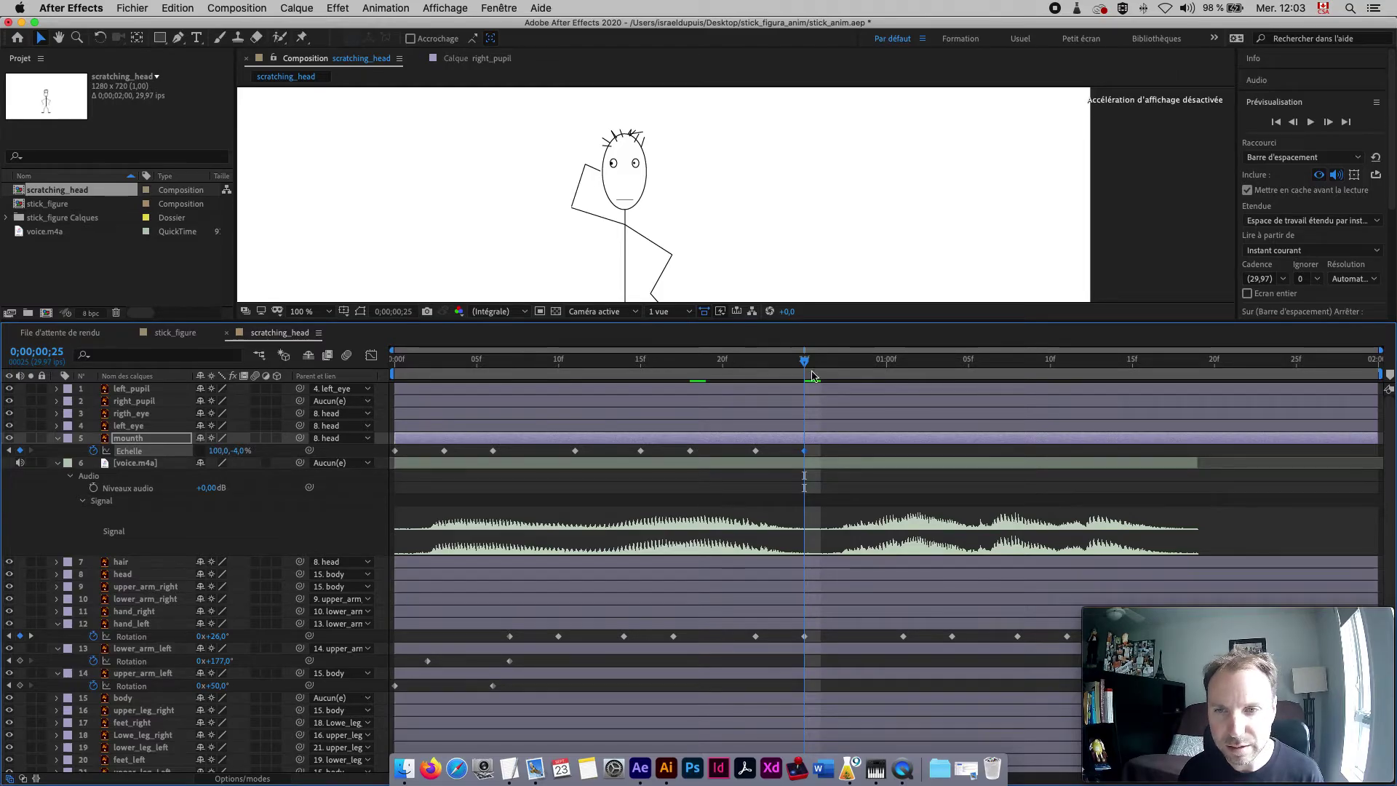
left_click_drag(837, 371, 871, 377)
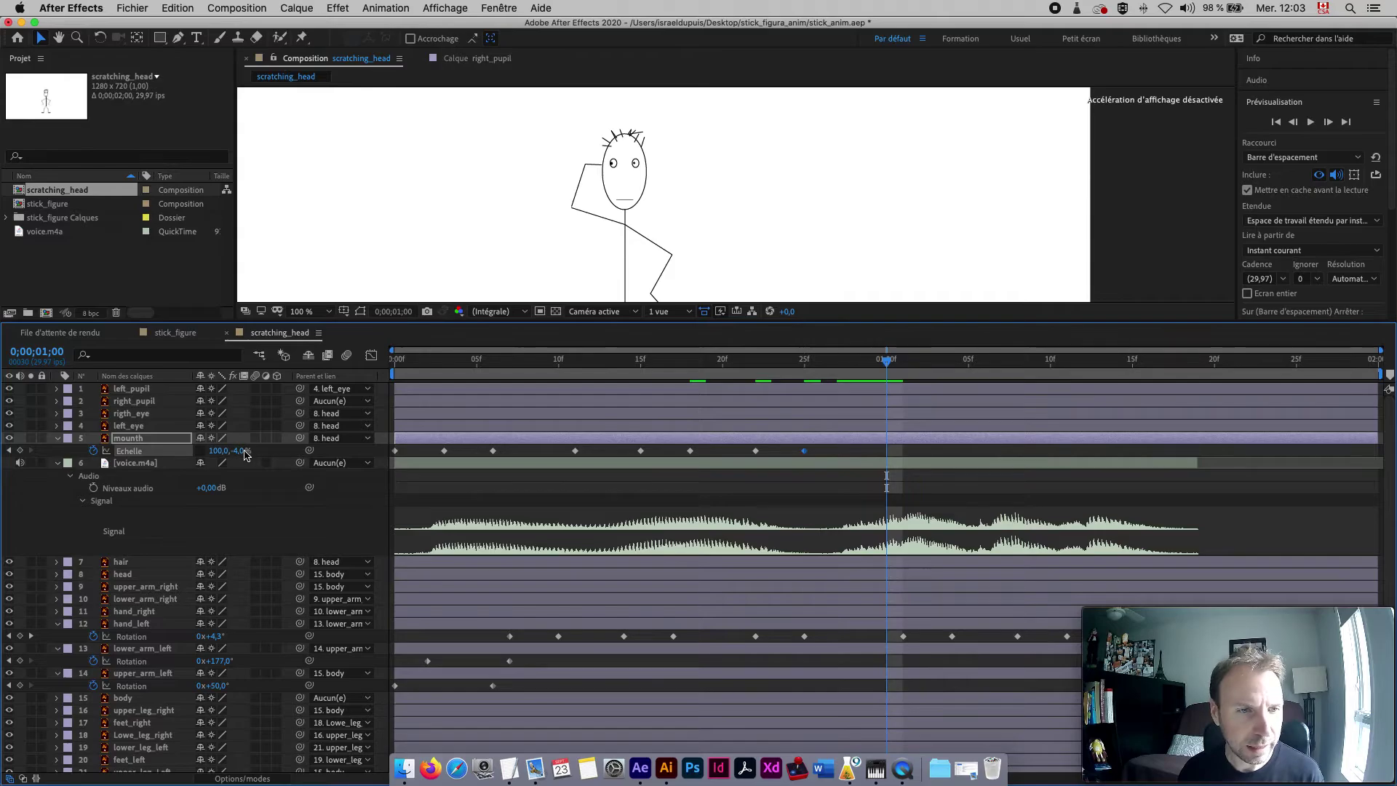
left_click_drag(247, 454, 286, 455)
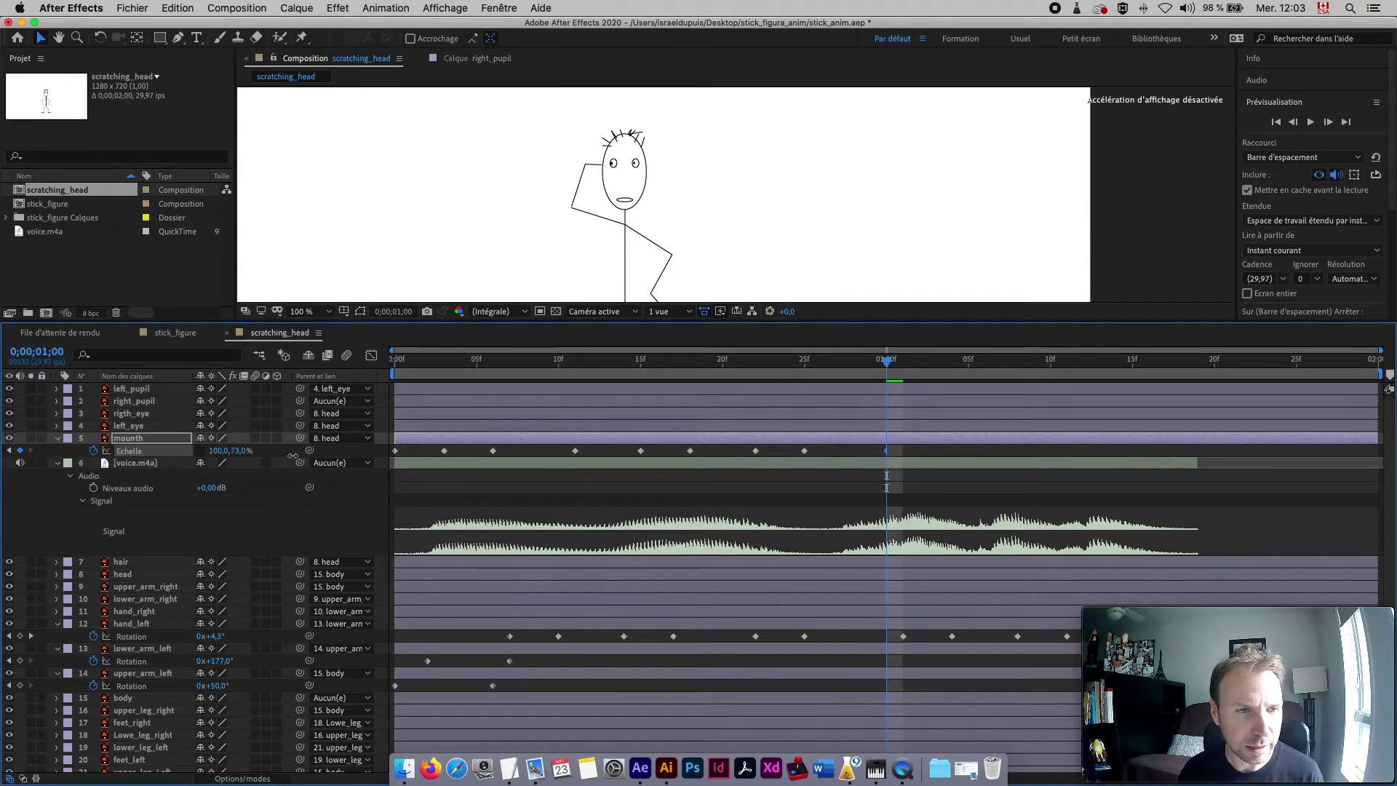
- Preview the mouth movement with the voice from the first frame and return the current time to 0;00;00;00
left_click_drag(884, 365, 396, 367)
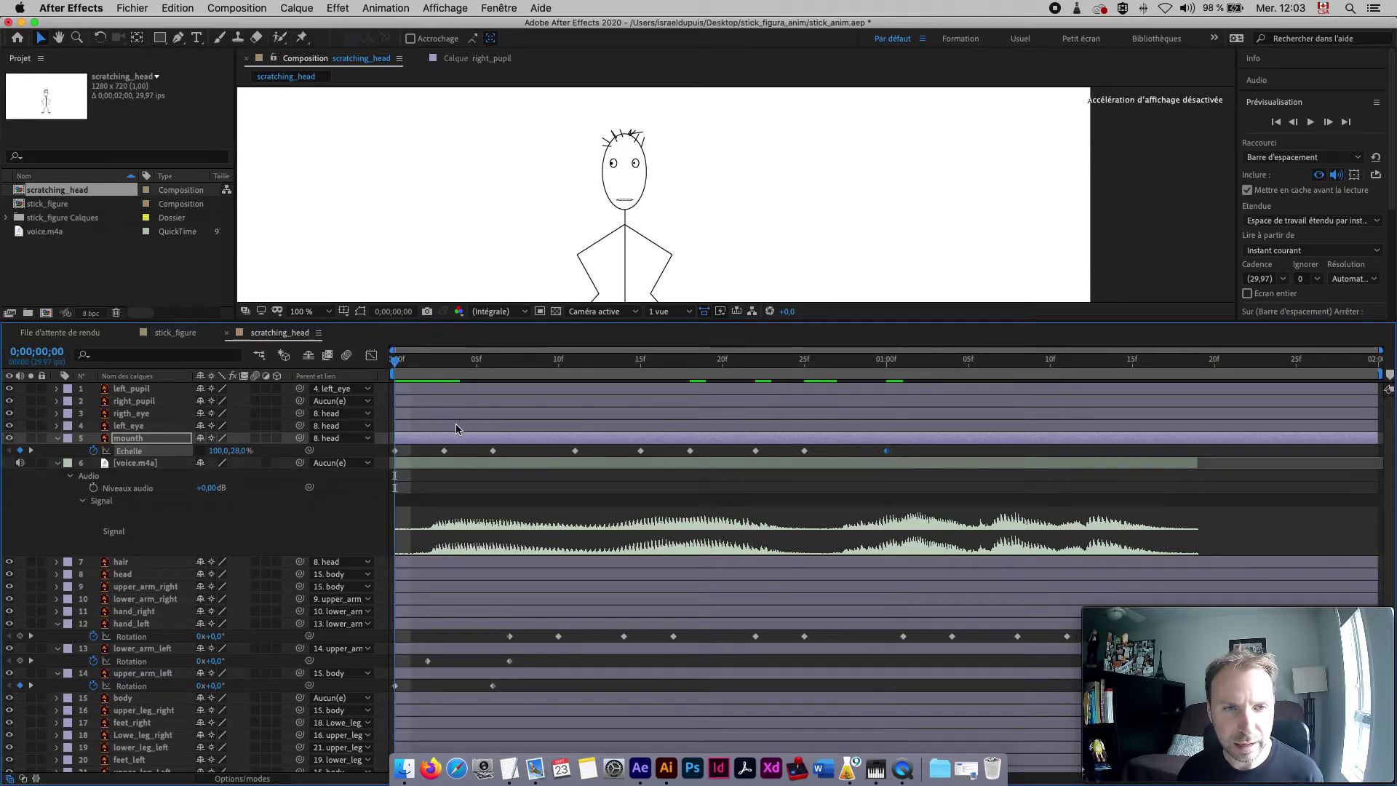
key("space")
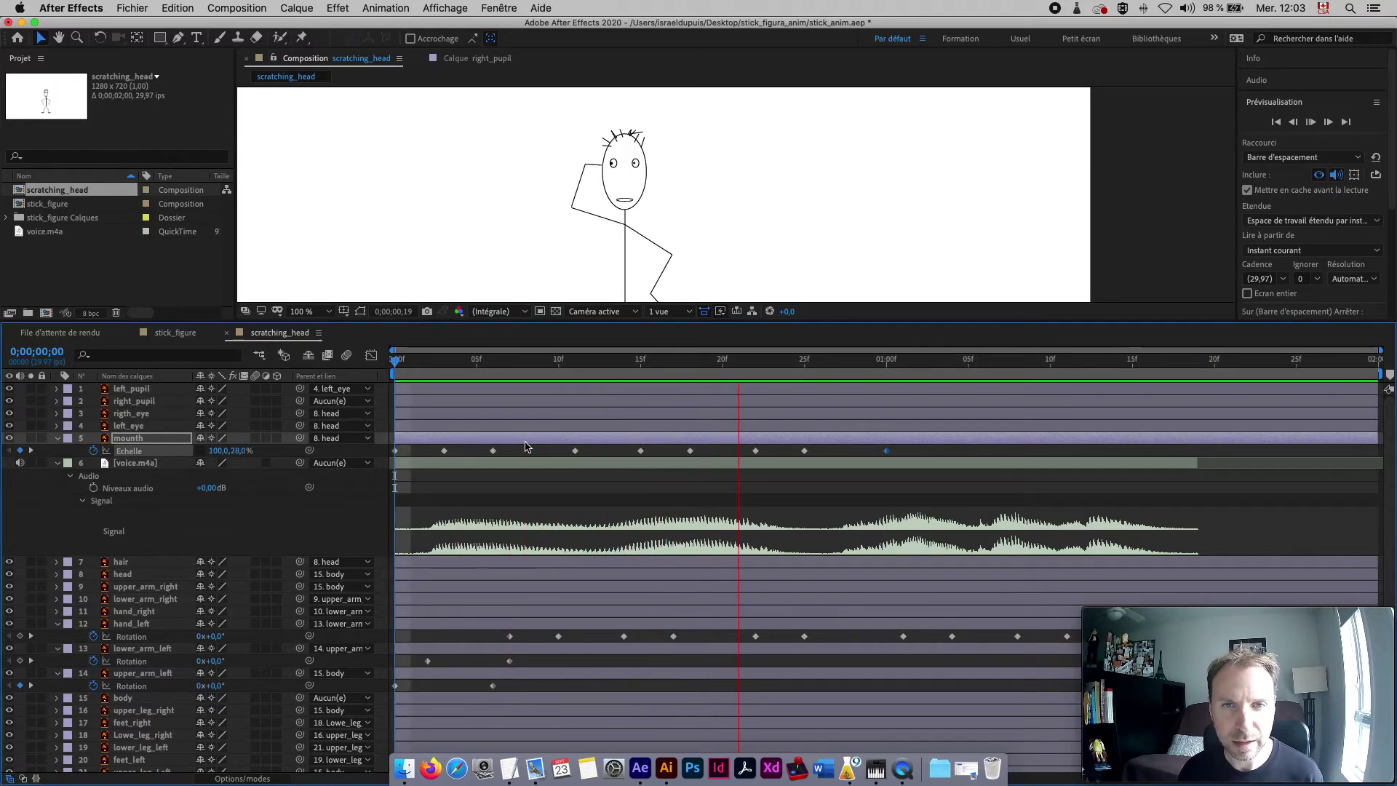
key("space")
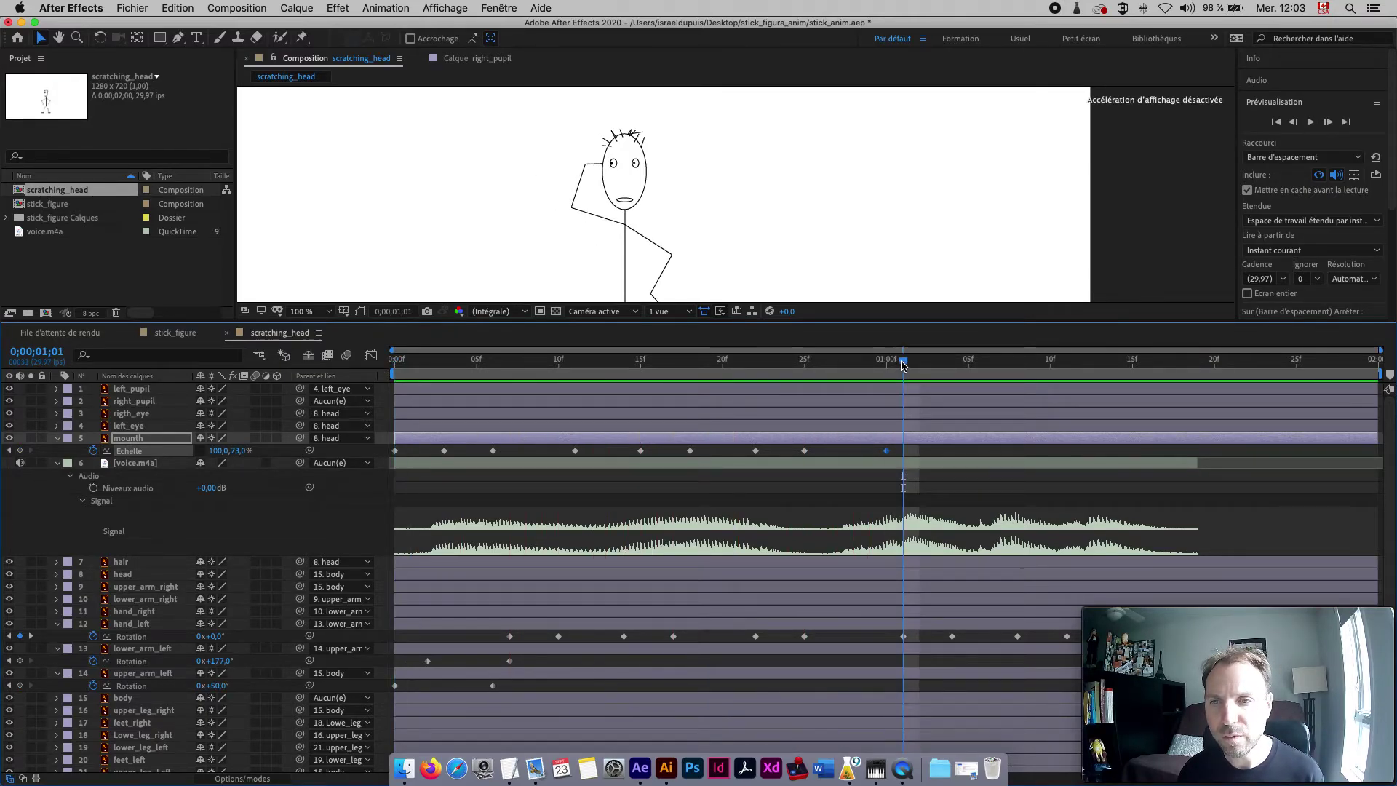
left_click_drag(575, 372, 395, 372)
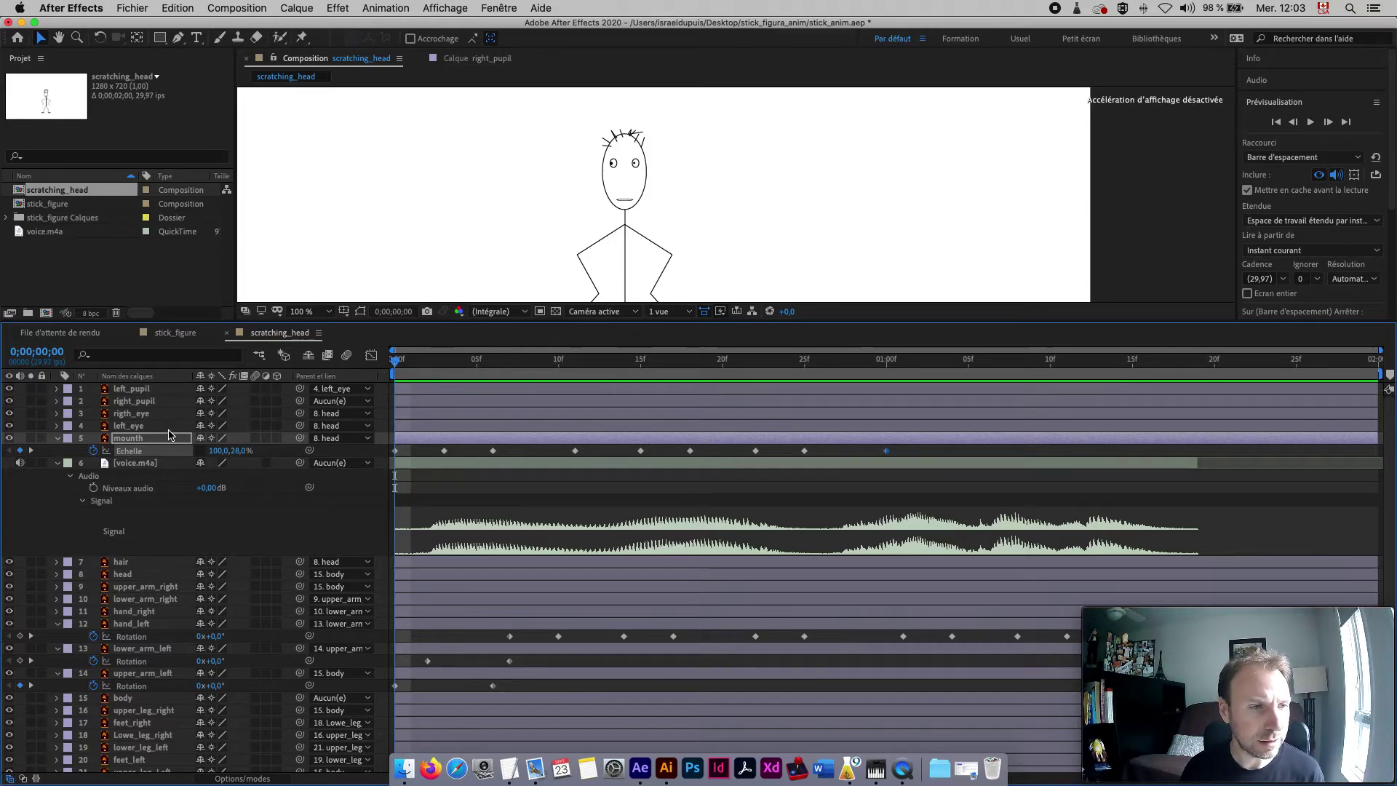
- Collapse the mounth and voice.m4a layer properties and save the project
left_click(56, 438)
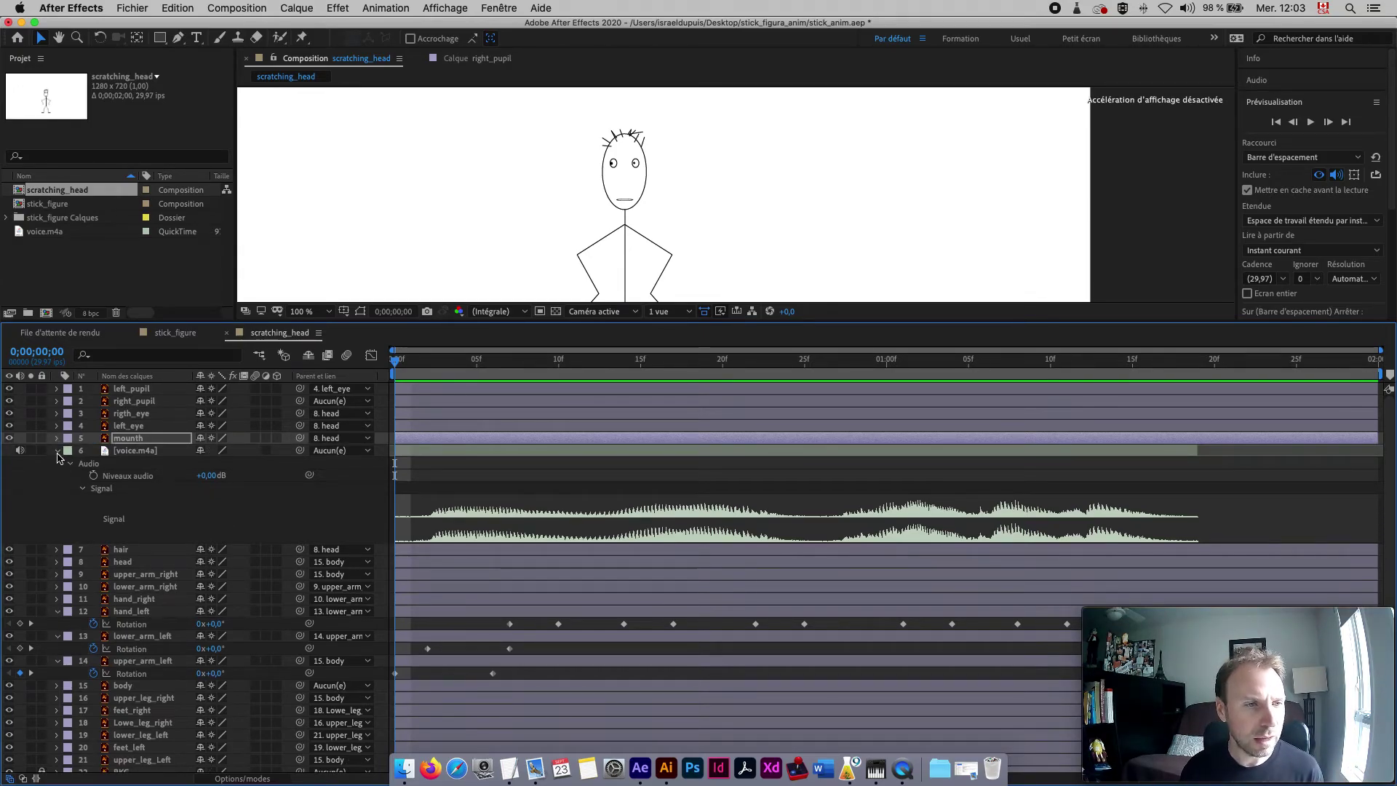
left_click(58, 451)
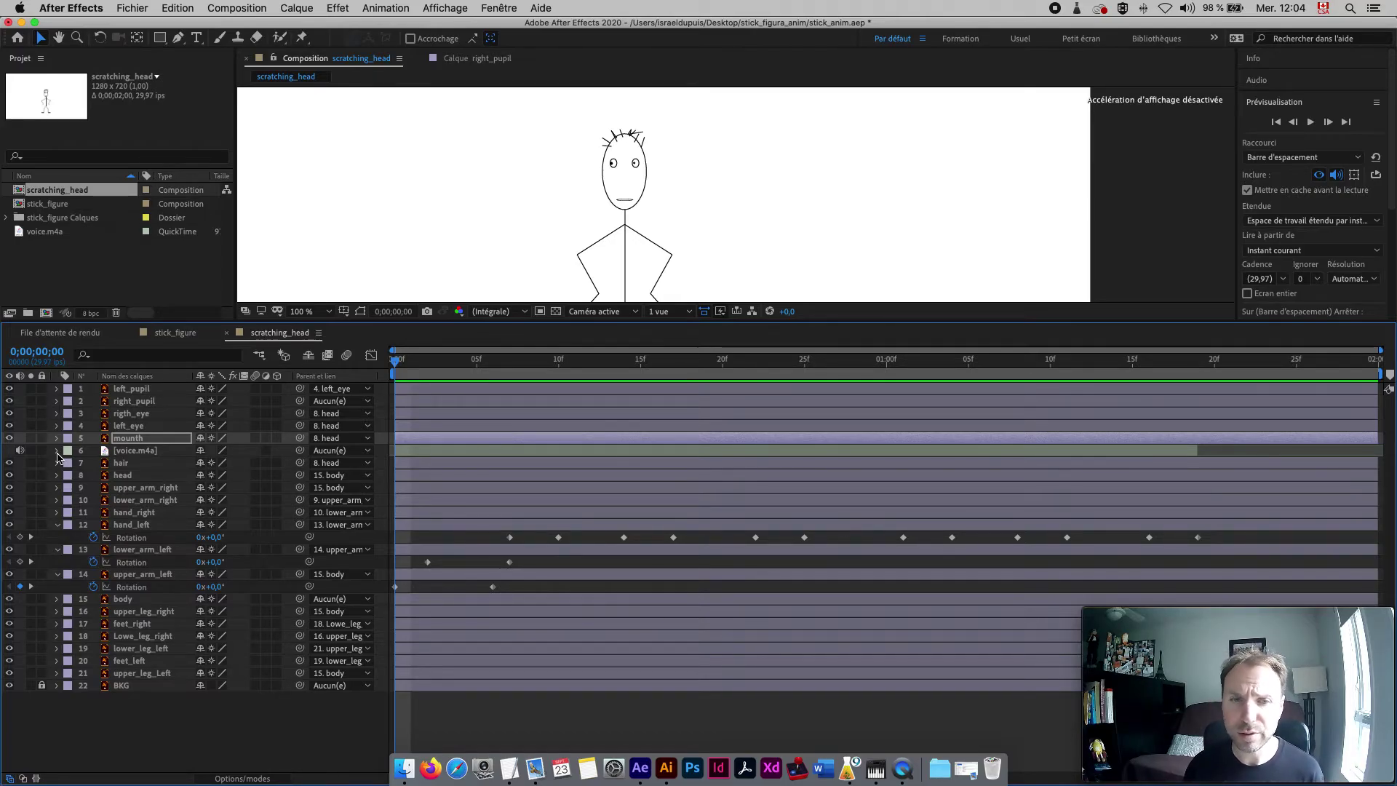
key("super+s")
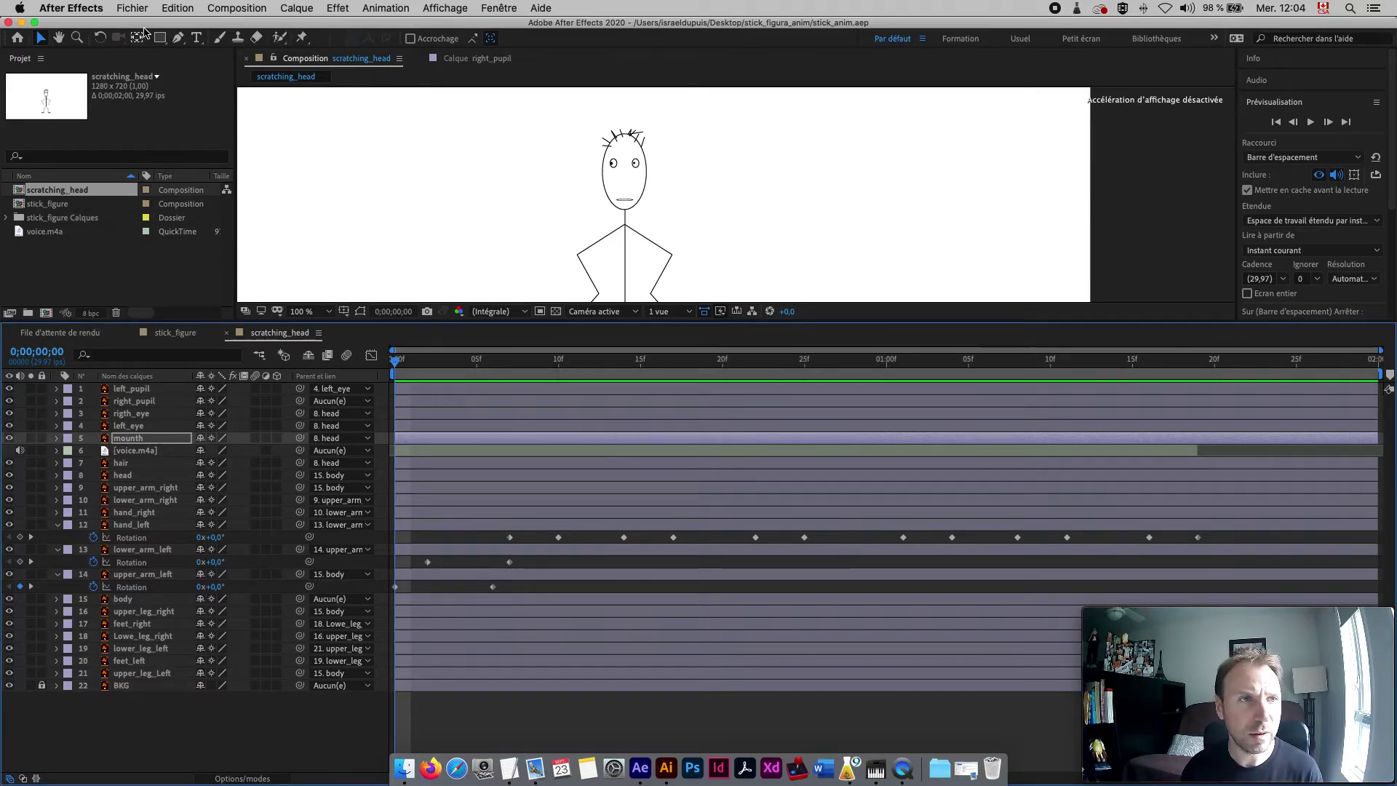
- Export the scratching_head composition to the Adobe Media Encoder queue and switch to Adobe Media Encoder 2020
left_click(132, 8)
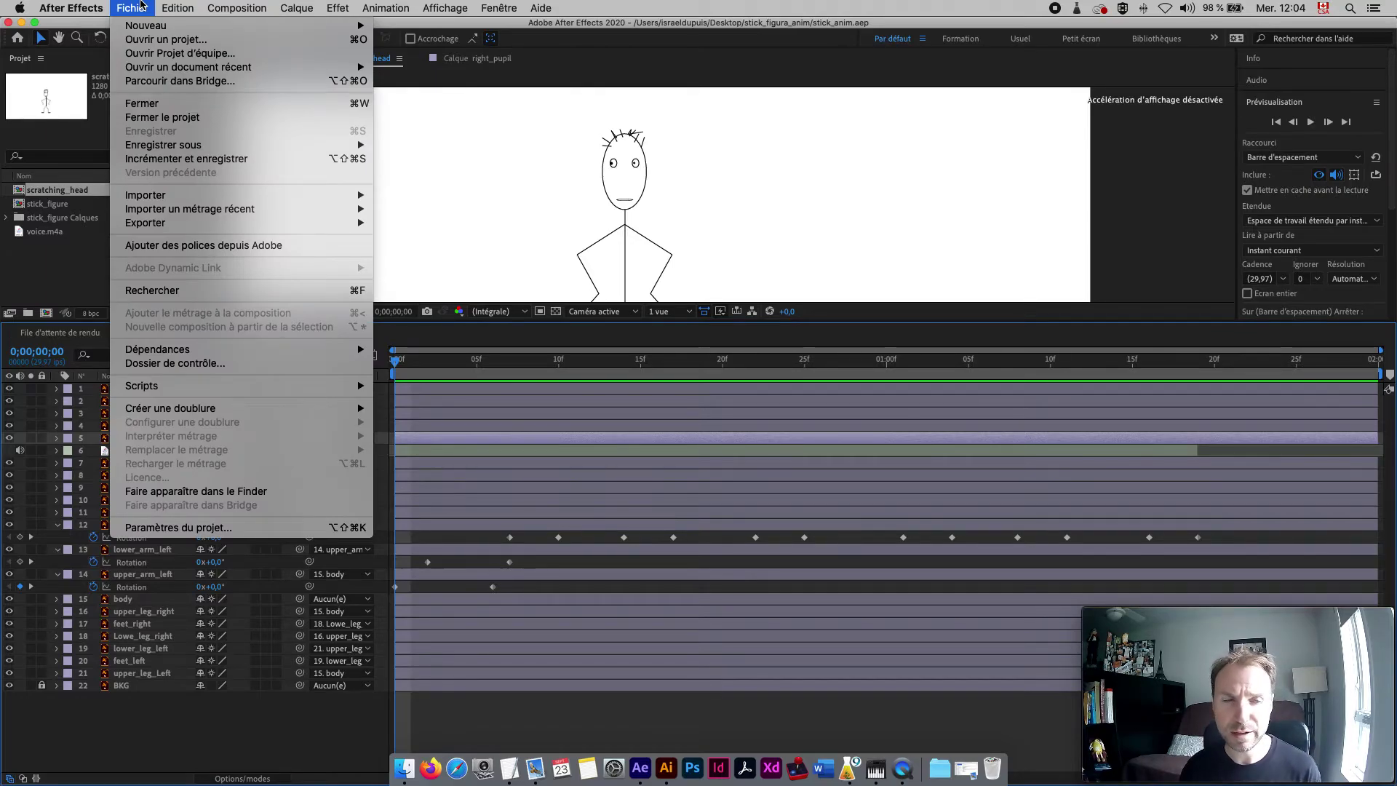
mouse_move(224, 224)
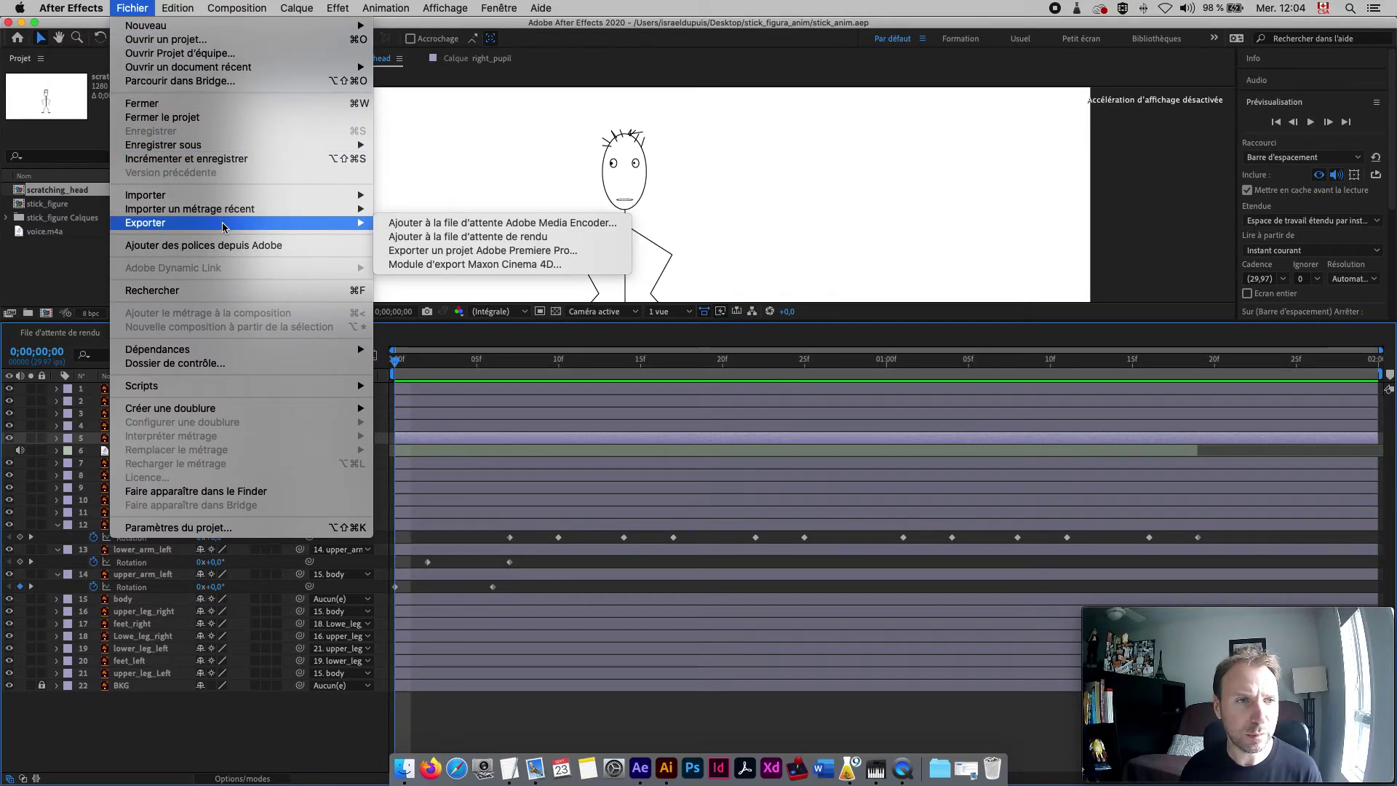
left_click(471, 223)
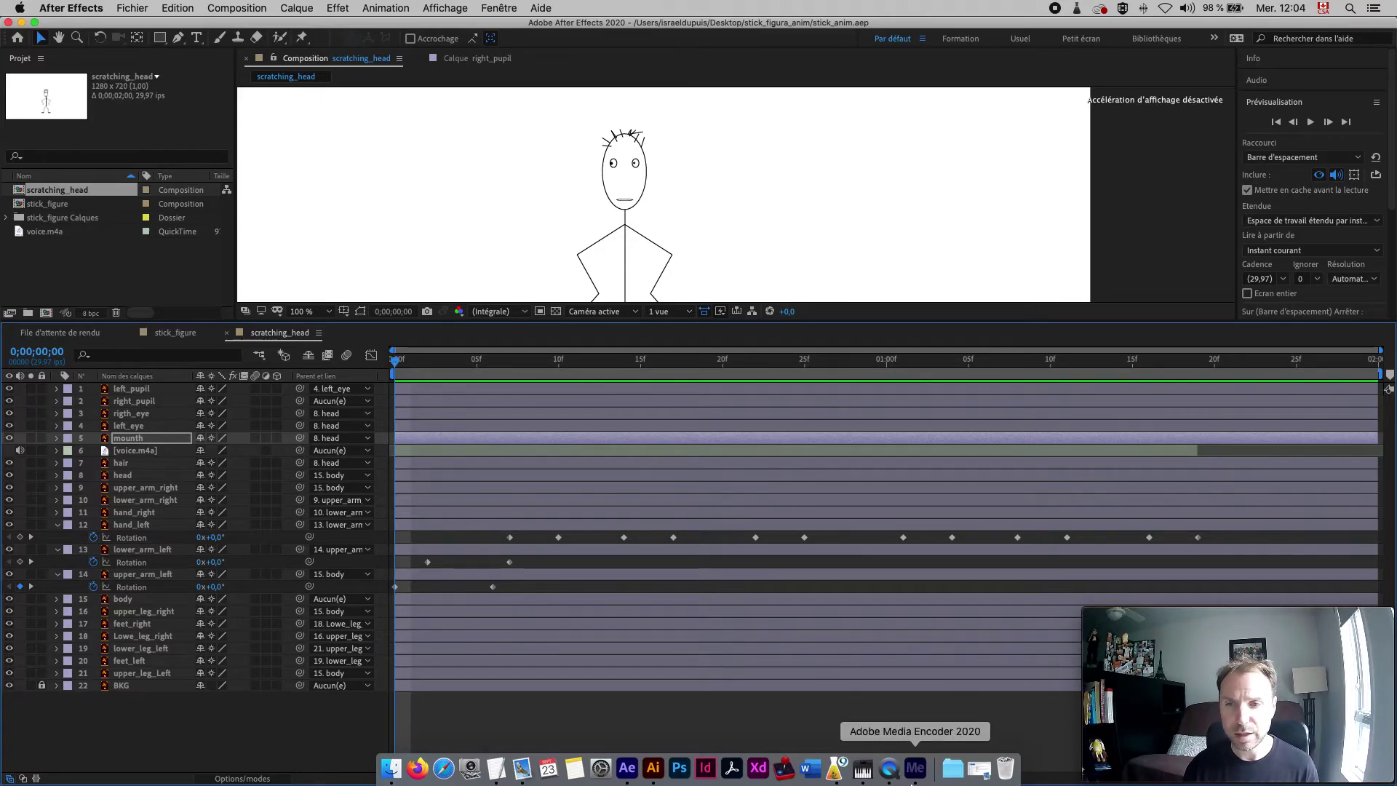
left_click(916, 770)
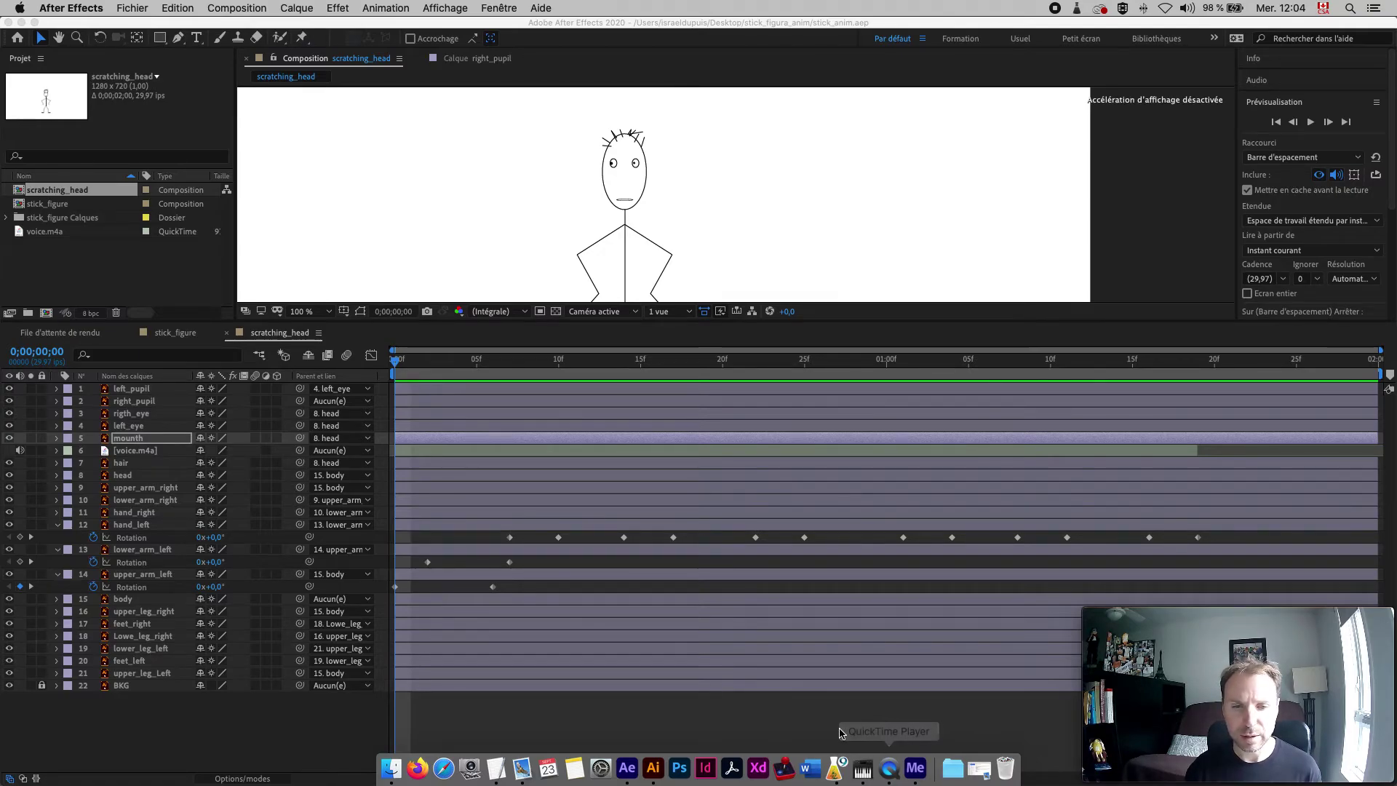
- Reveal the transform properties of left_pupil and right_pupil and start keyframing both layers' Position at 0;00;00;00
left_click(150, 401)
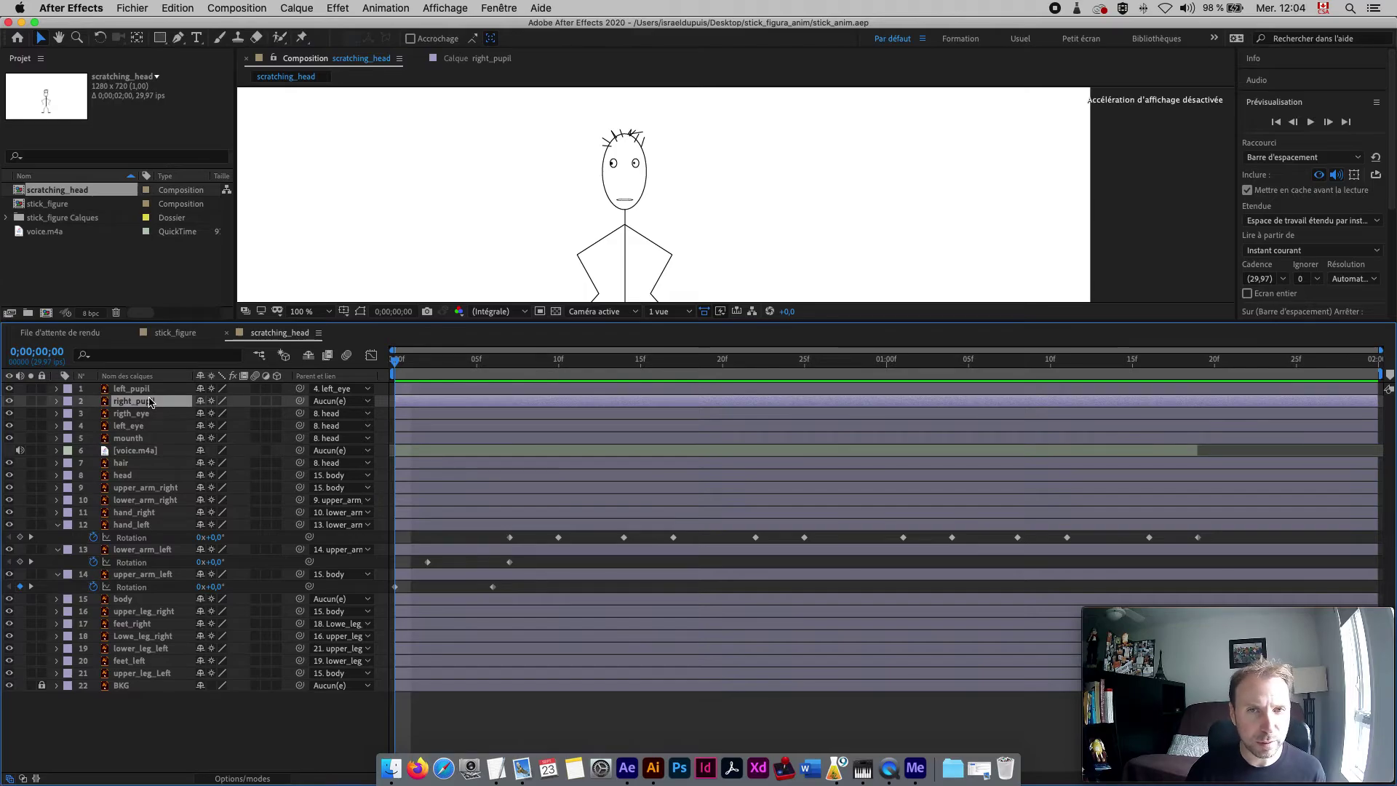
left_click(58, 401)
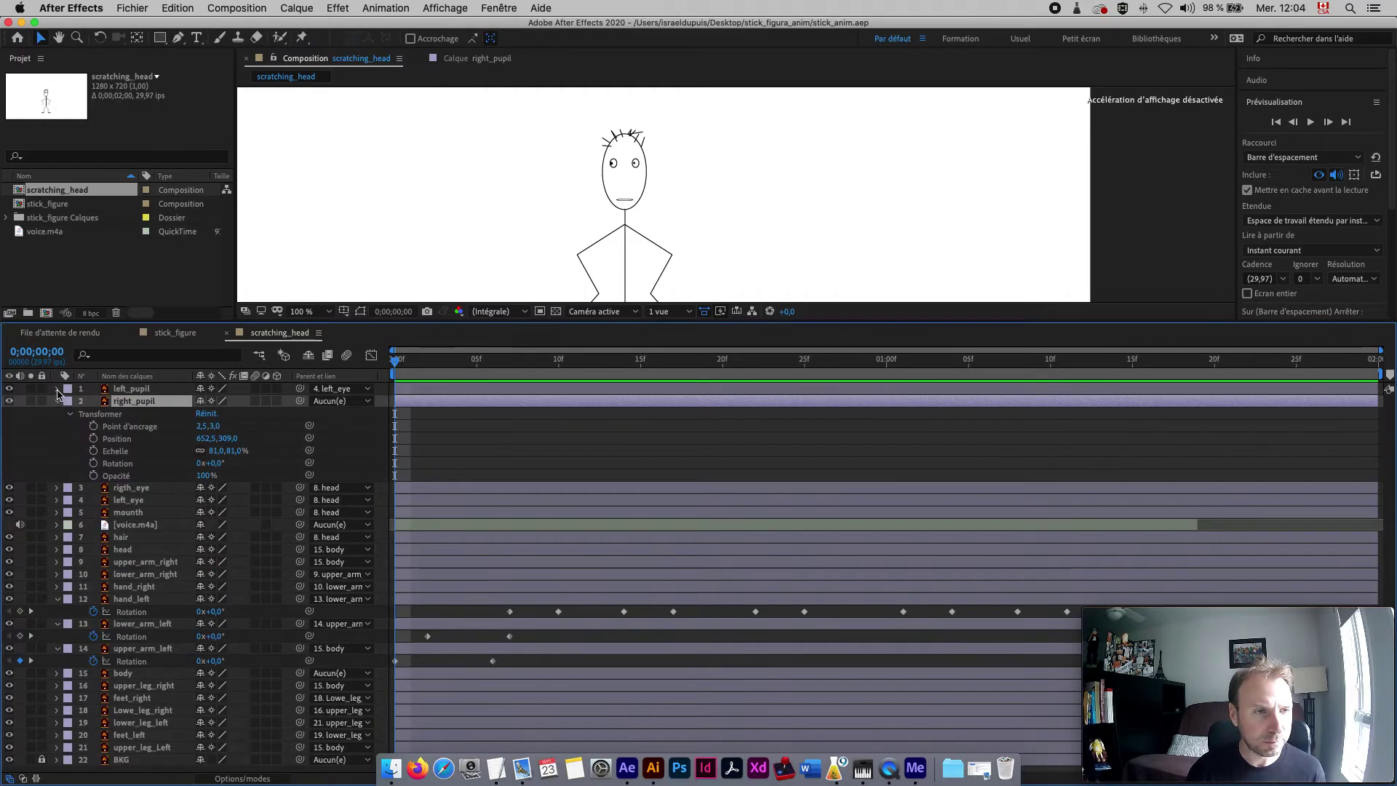
left_click(58, 389)
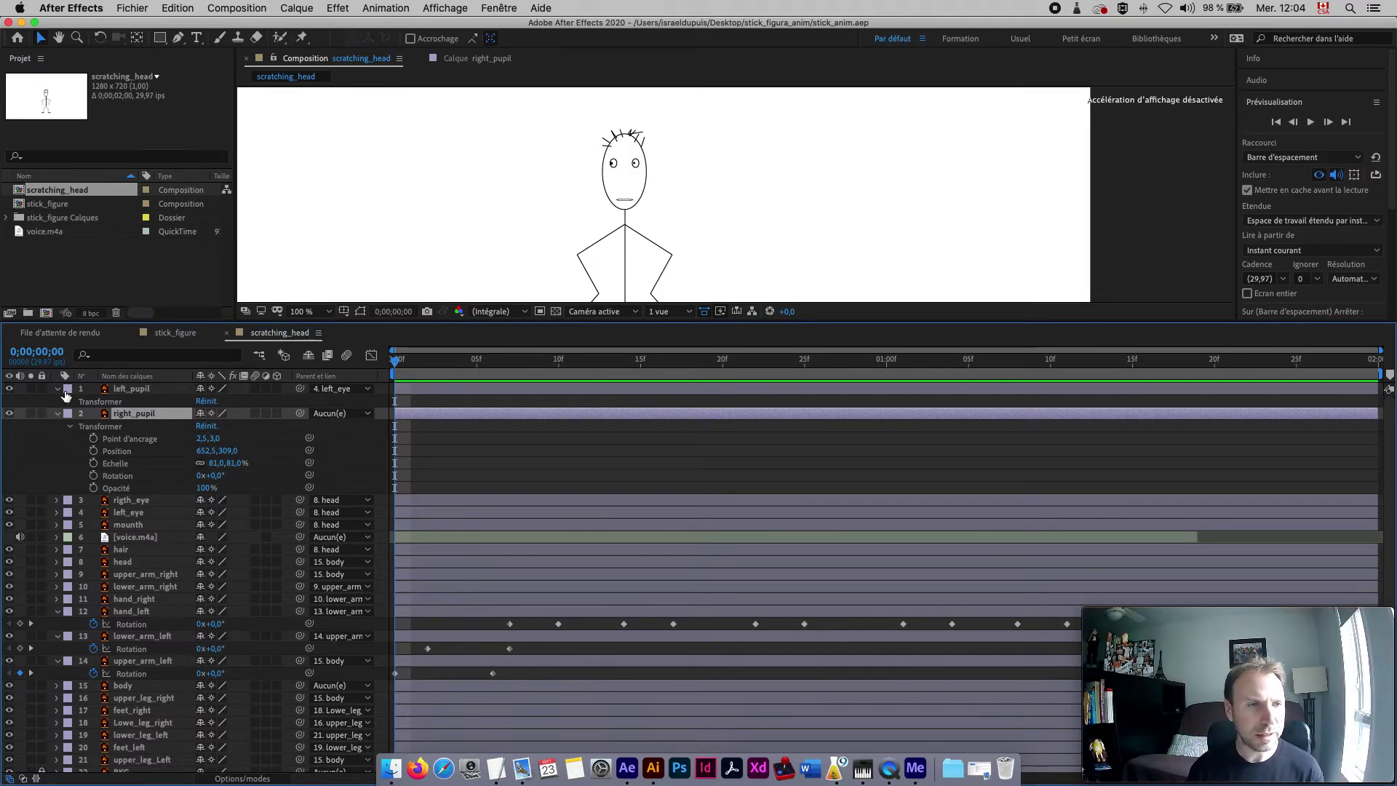
left_click(121, 393, "shift")
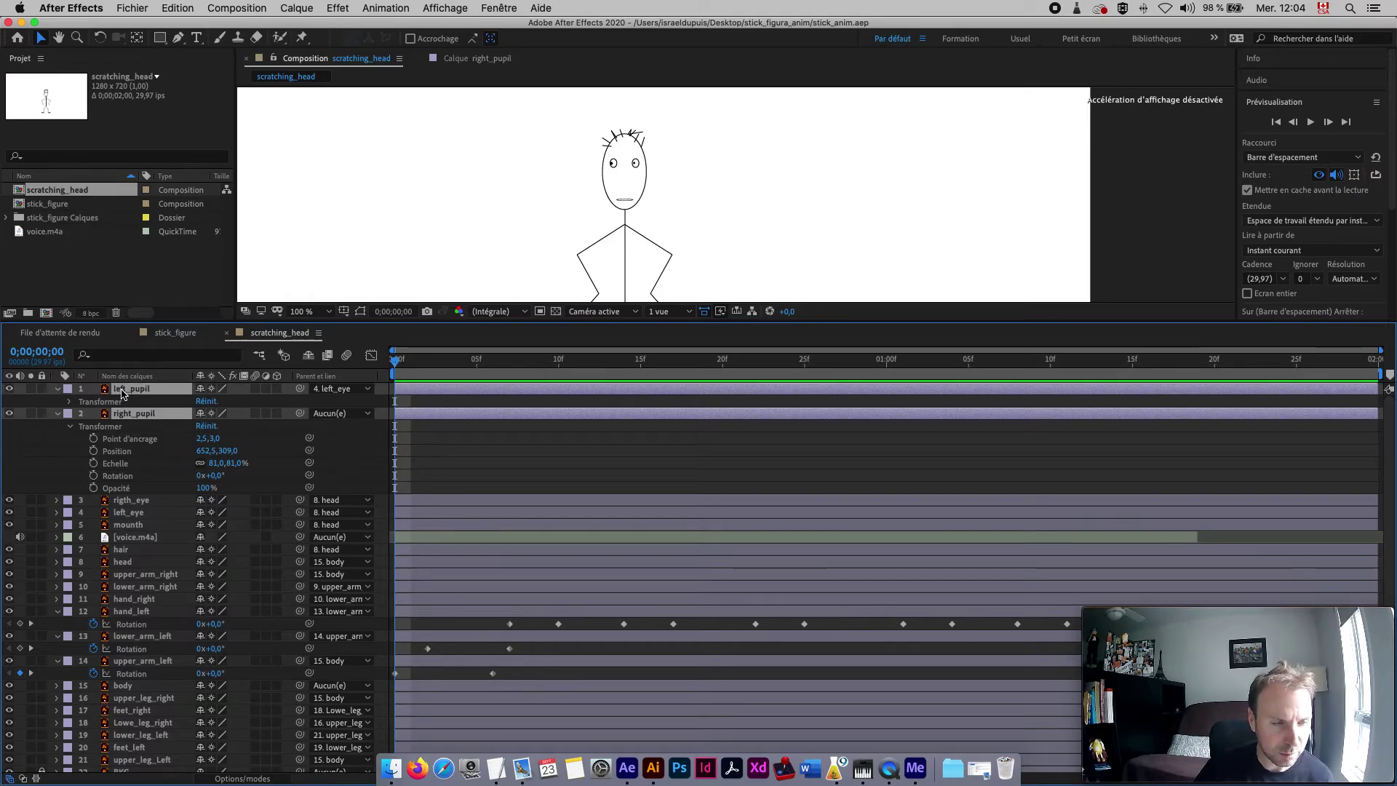
left_click(71, 403)
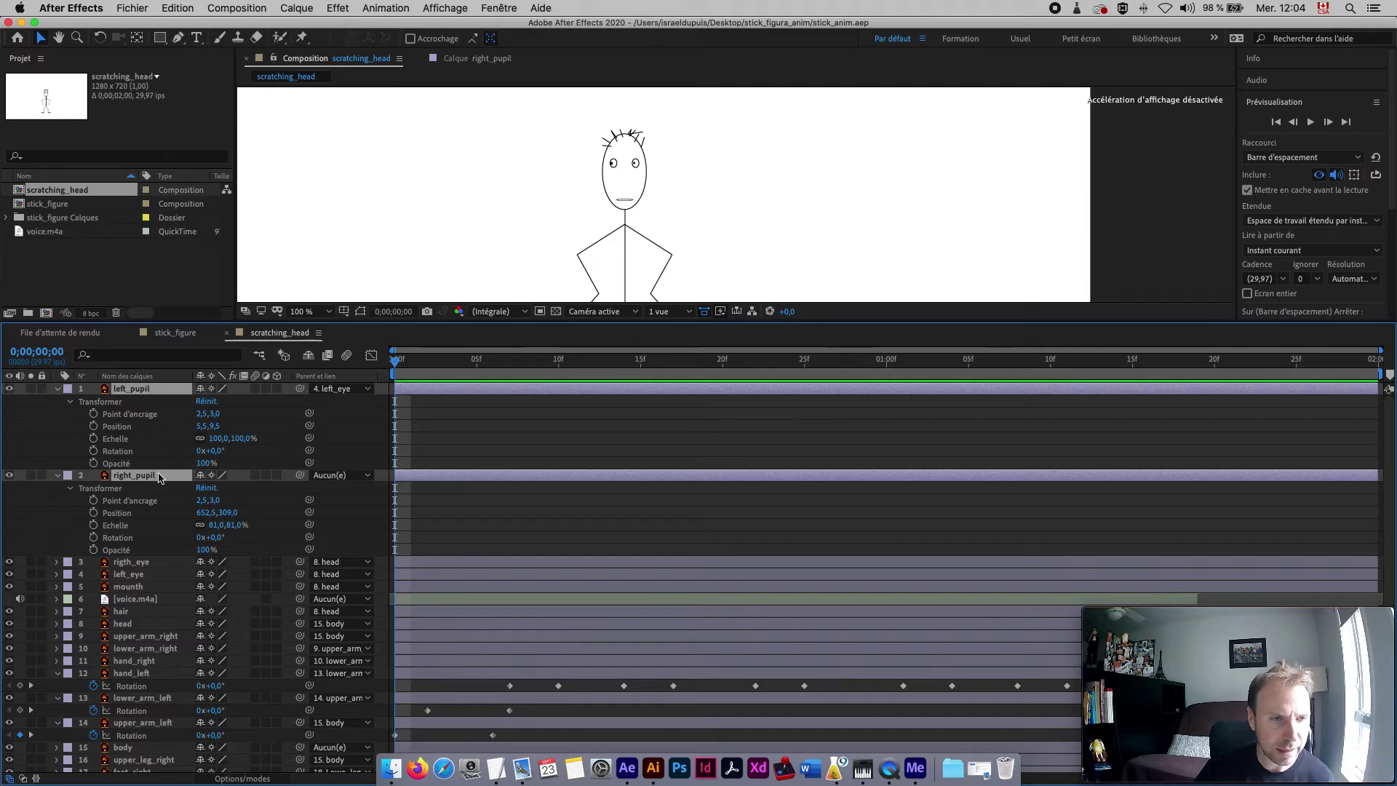
left_click(94, 513)
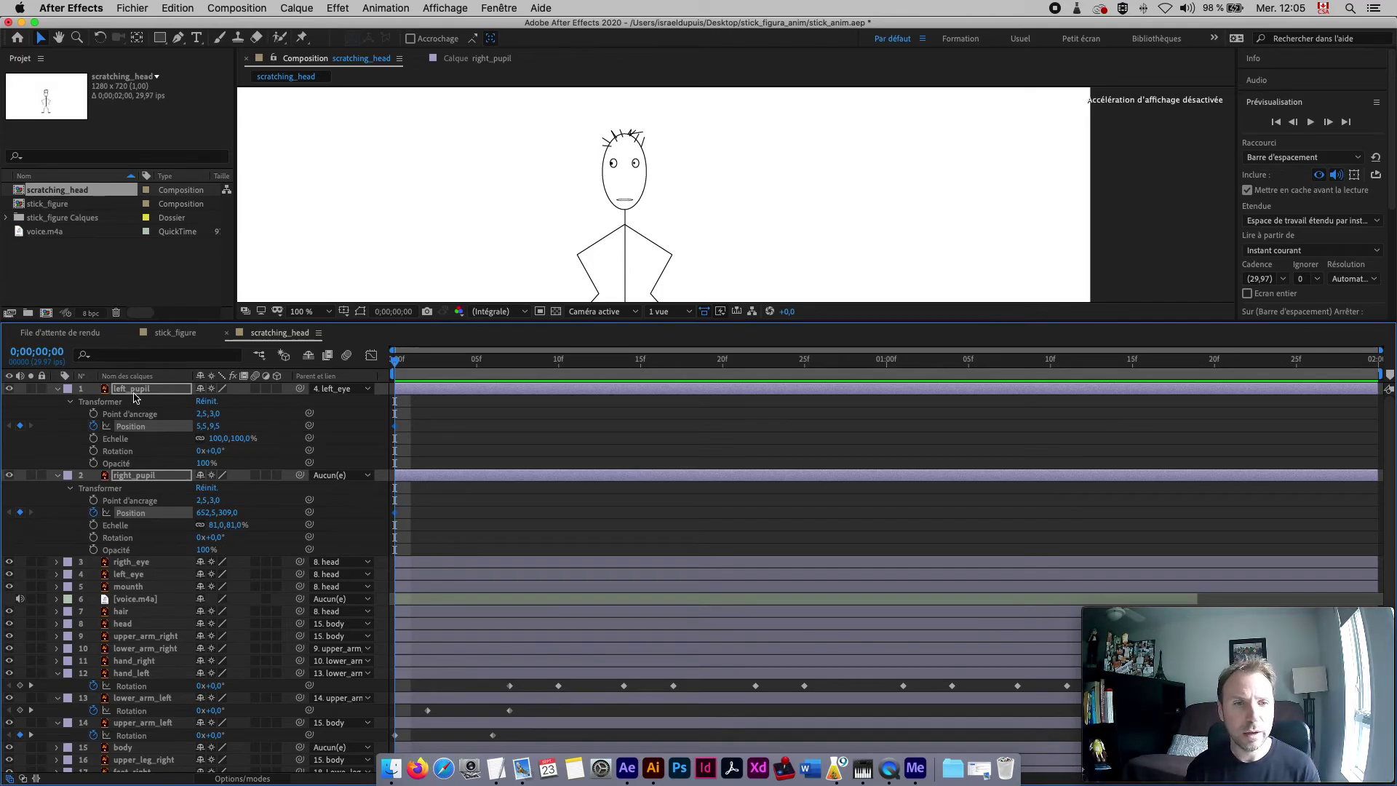
- Keyframe both pupils' vertical Position, left_pupil at 5.5 and right_pupil at 305 on 0;00;00;05, then 10.5 and 310 on 0;00;00;11
left_click_drag(398, 363, 489, 388)
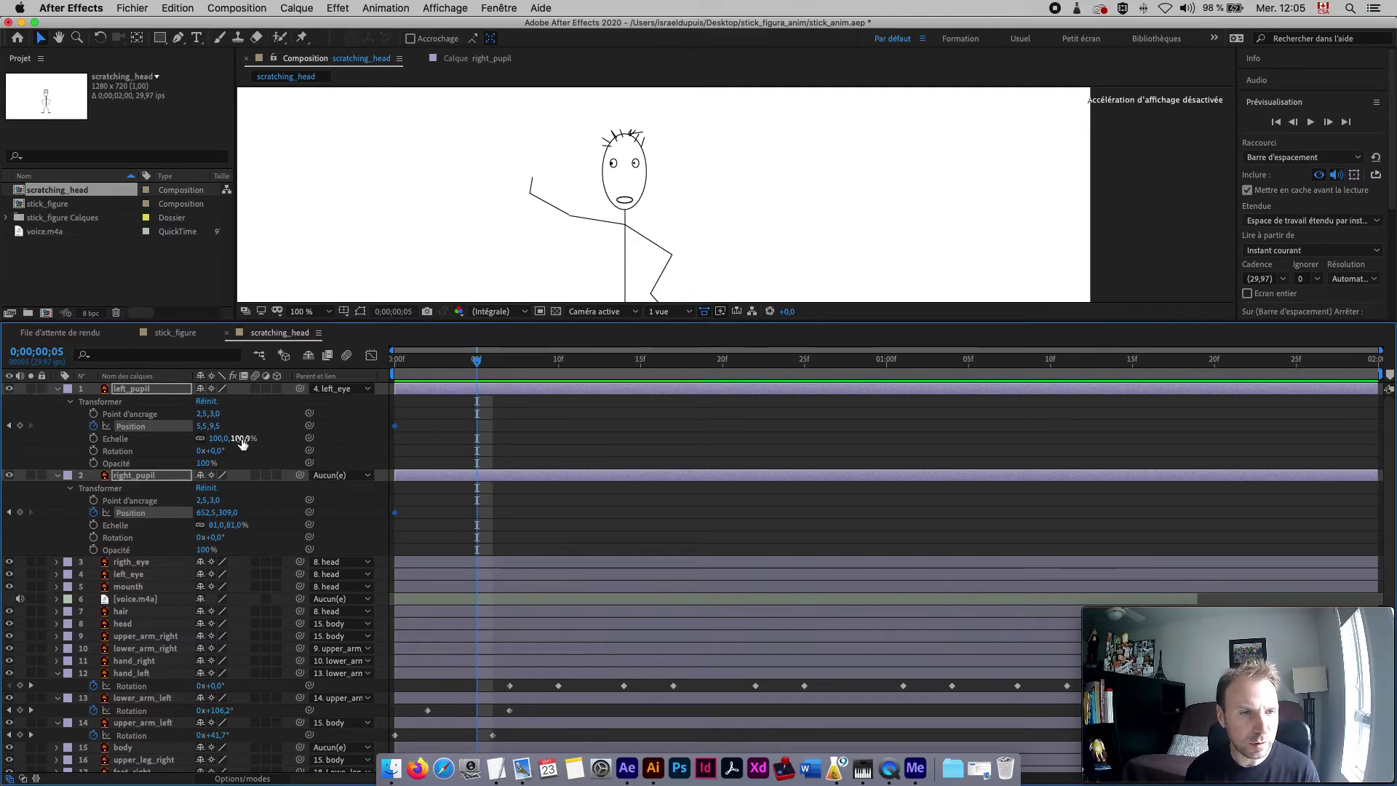
mouse_move(213, 426)
left_mouse_down()
mouse_move(235, 430)
mouse_move(201, 438)
left_mouse_up()
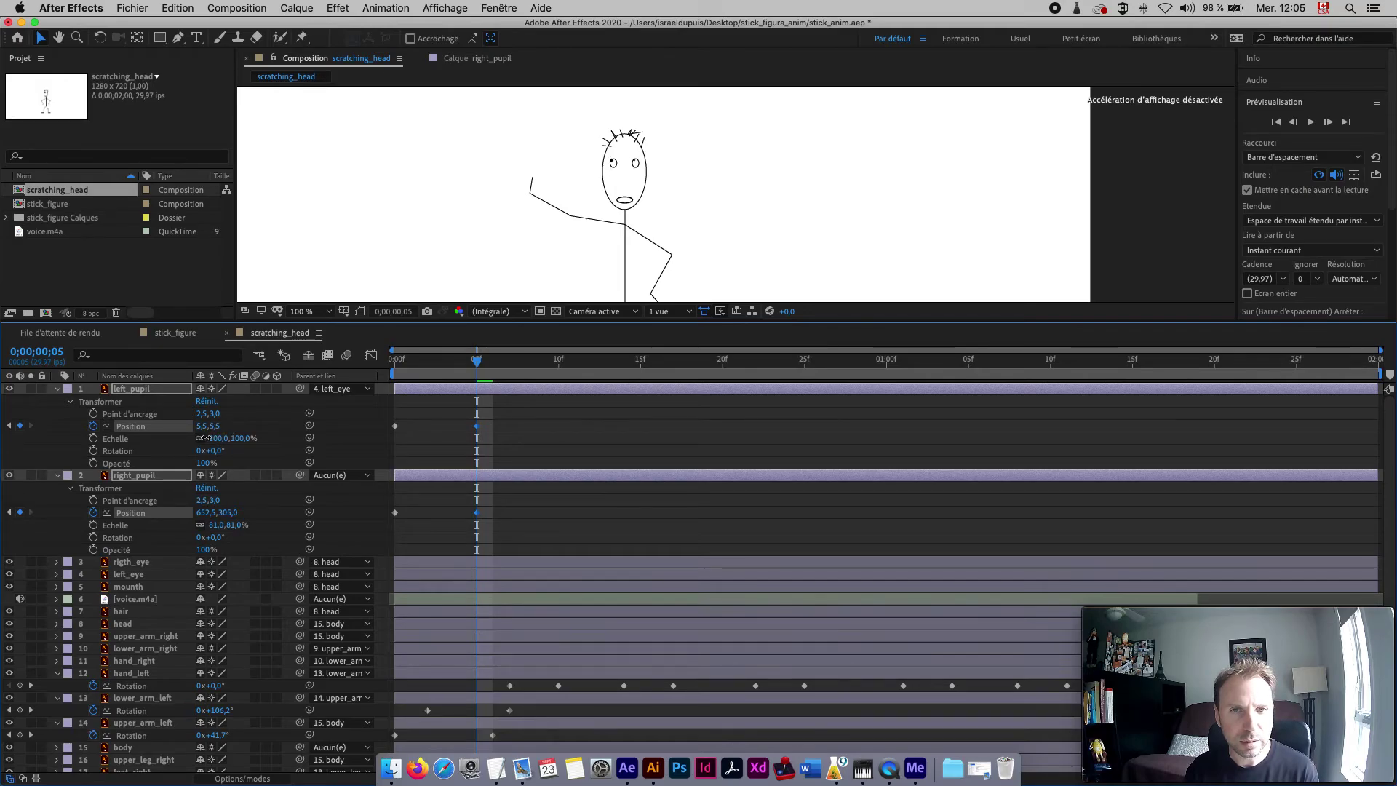
left_click_drag(487, 365, 576, 368)
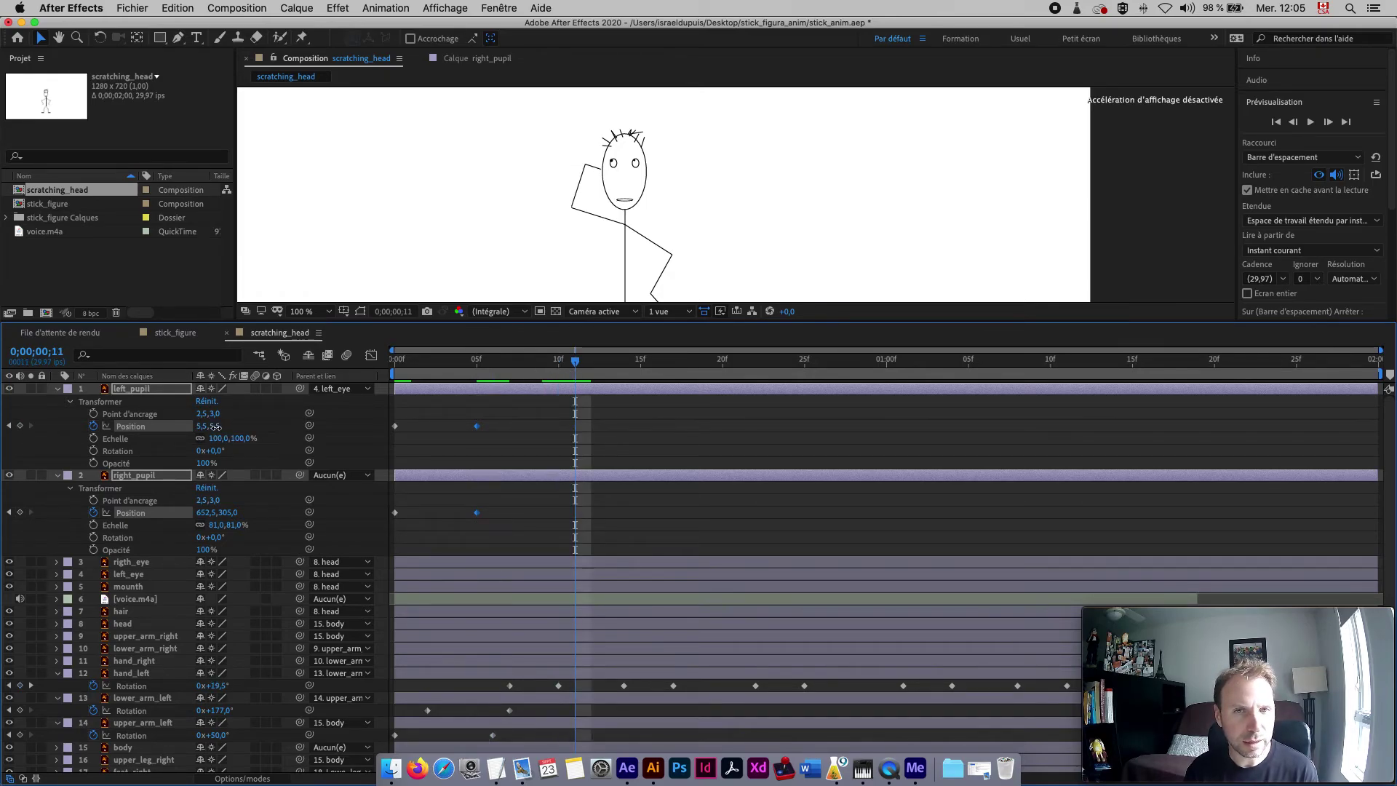
left_click_drag(210, 429, 223, 428)
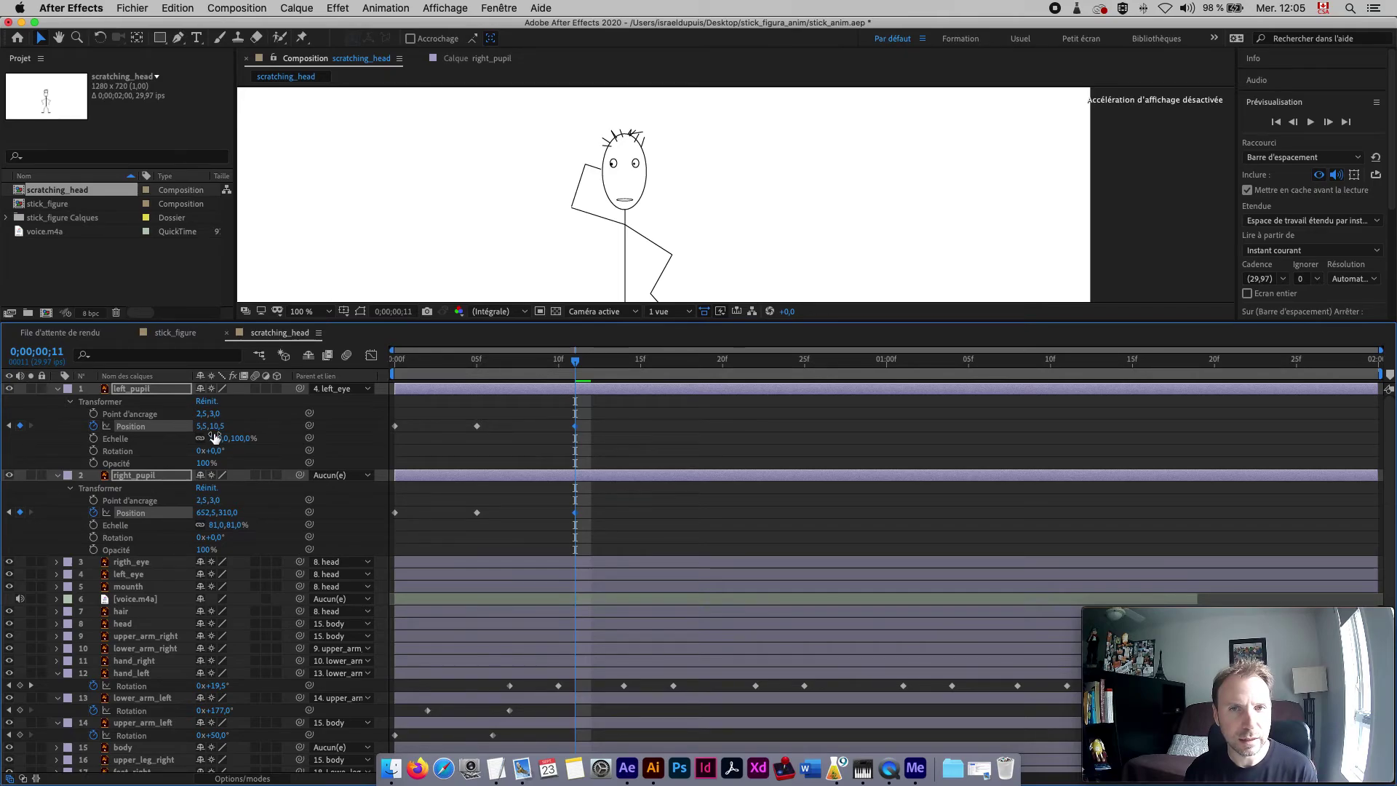
- Set the pupils' horizontal Position at 0;00;00;11 to 7.5 for left_pupil and 654.5 for right_pupil, and move the time to 0;00;00;16
left_click_drag(216, 435, 203, 429)
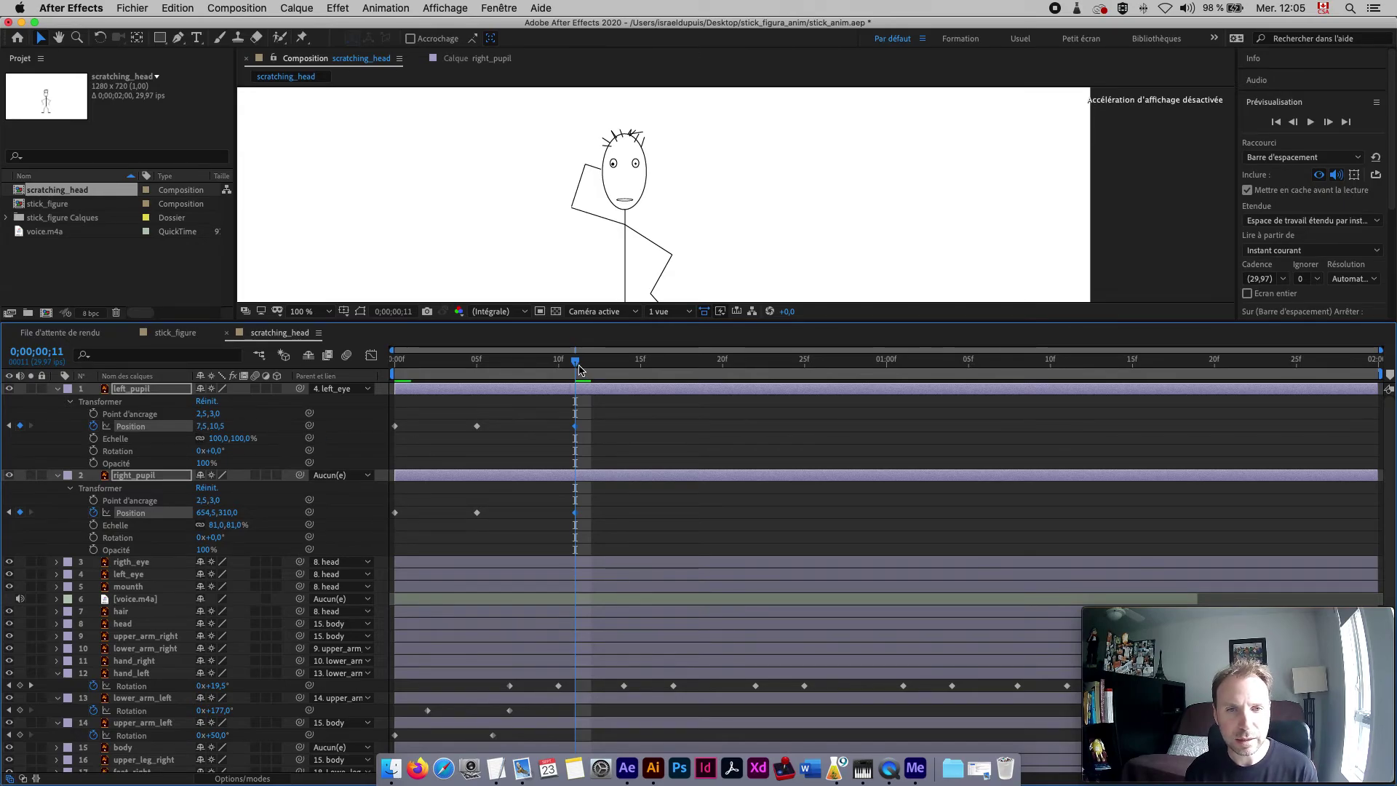
left_click(646, 371)
left_click(658, 371)
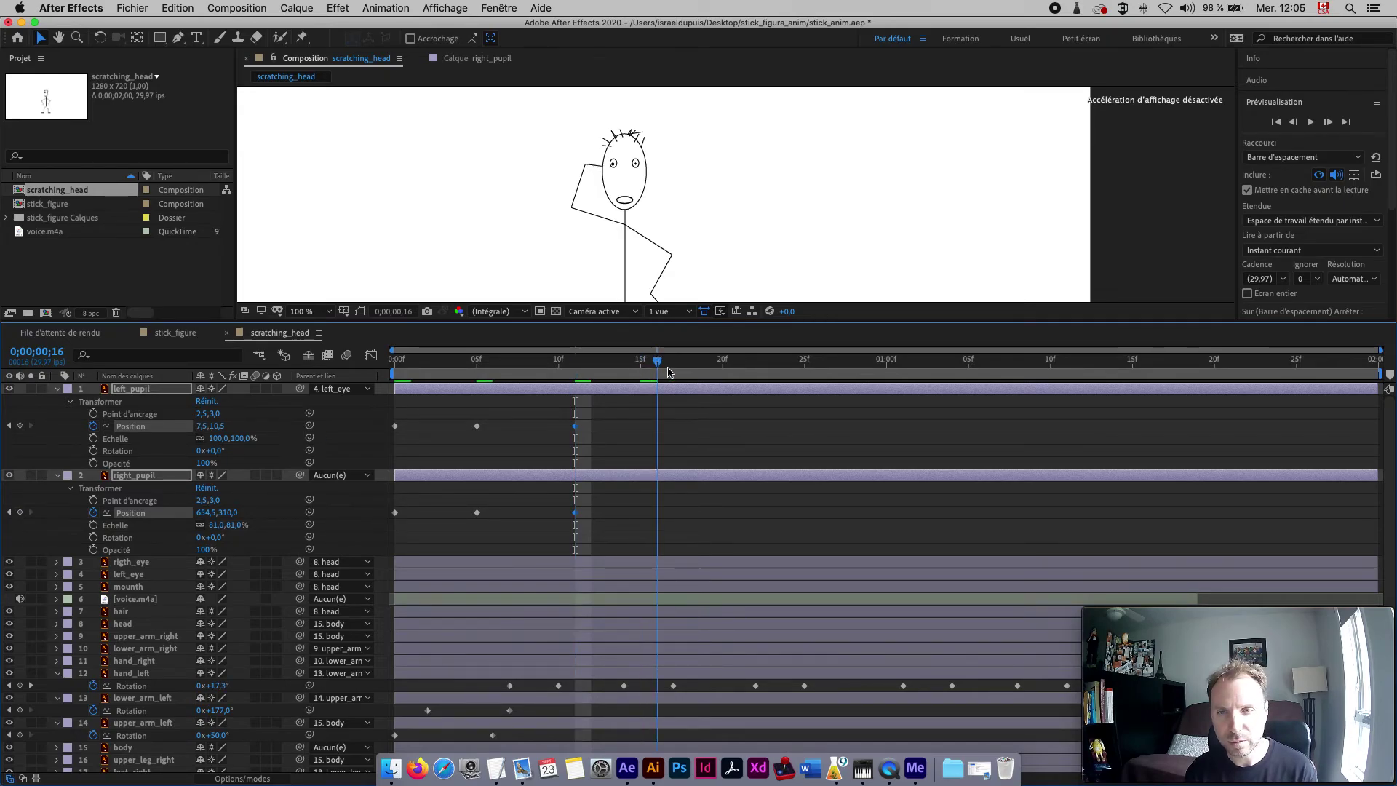
- Export the updated scratching_head composition to the Adobe Media Encoder queue and switch to Adobe Media Encoder
left_click(915, 769)
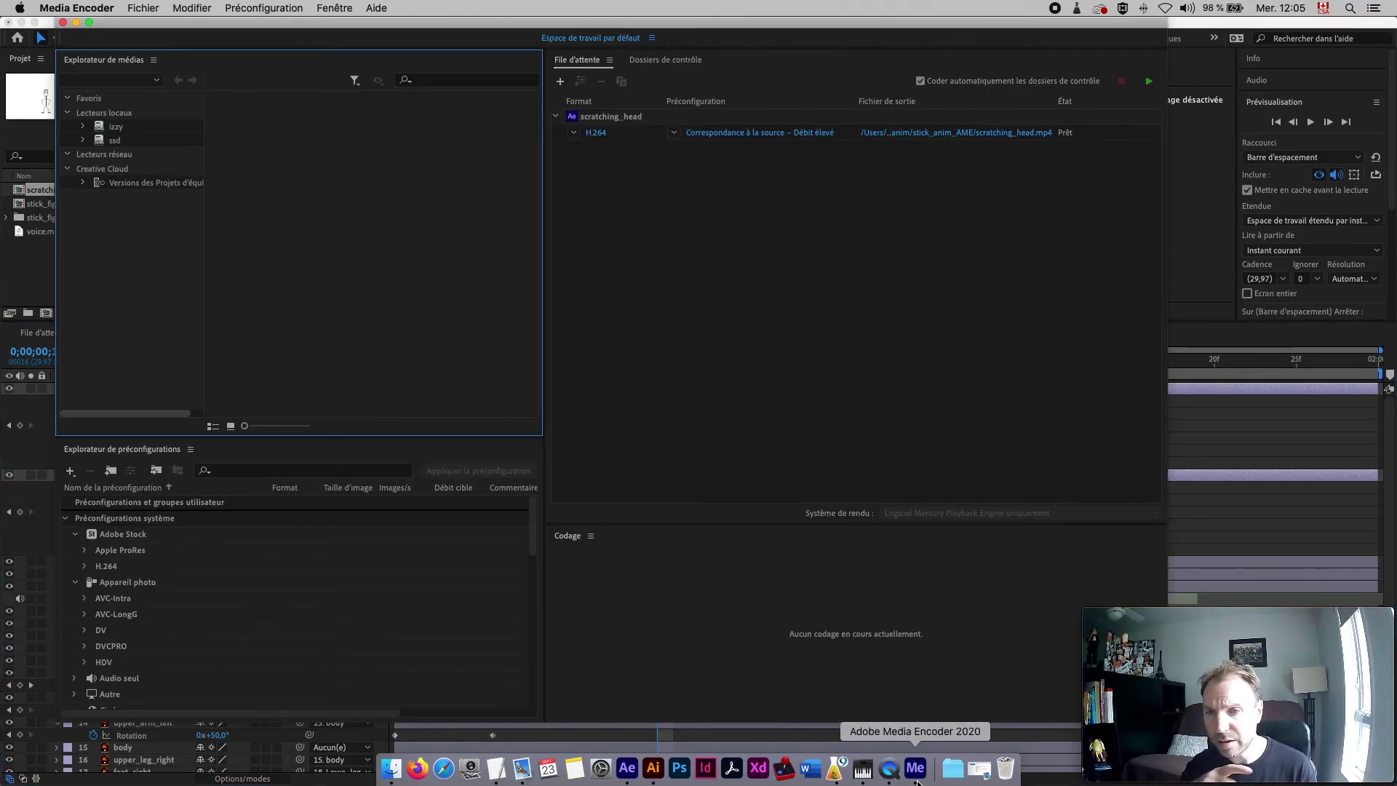
left_click(1200, 275)
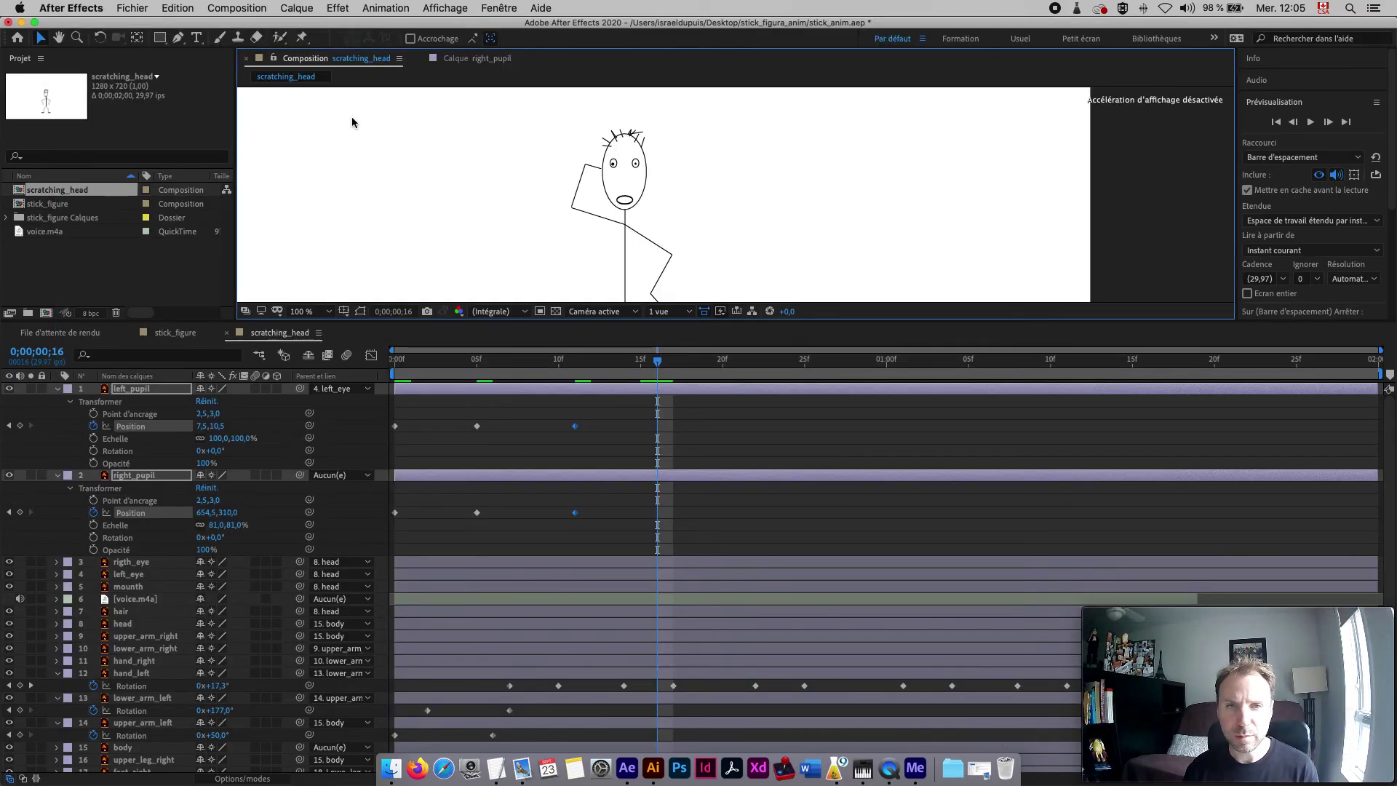
scroll(354, 120, "down", 2)
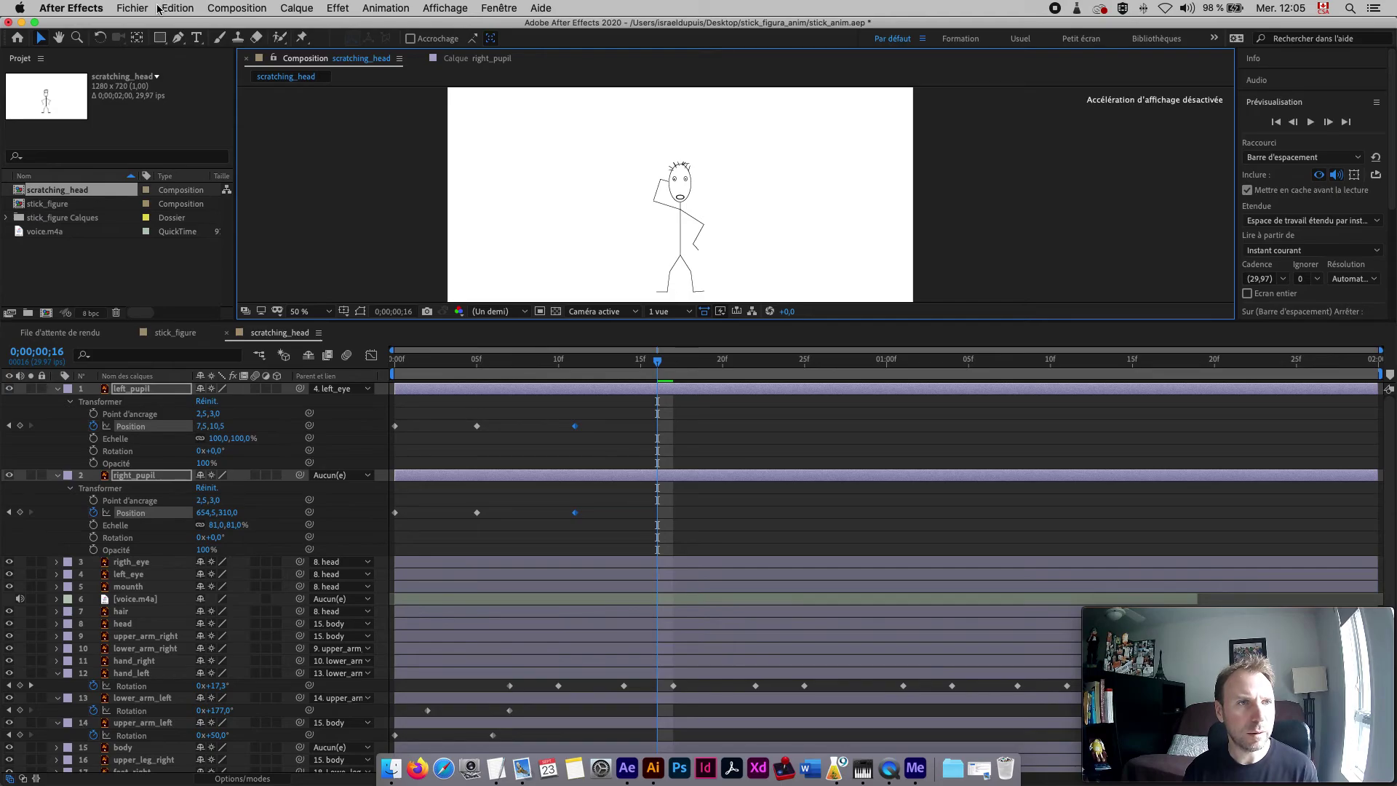
left_click(145, 10)
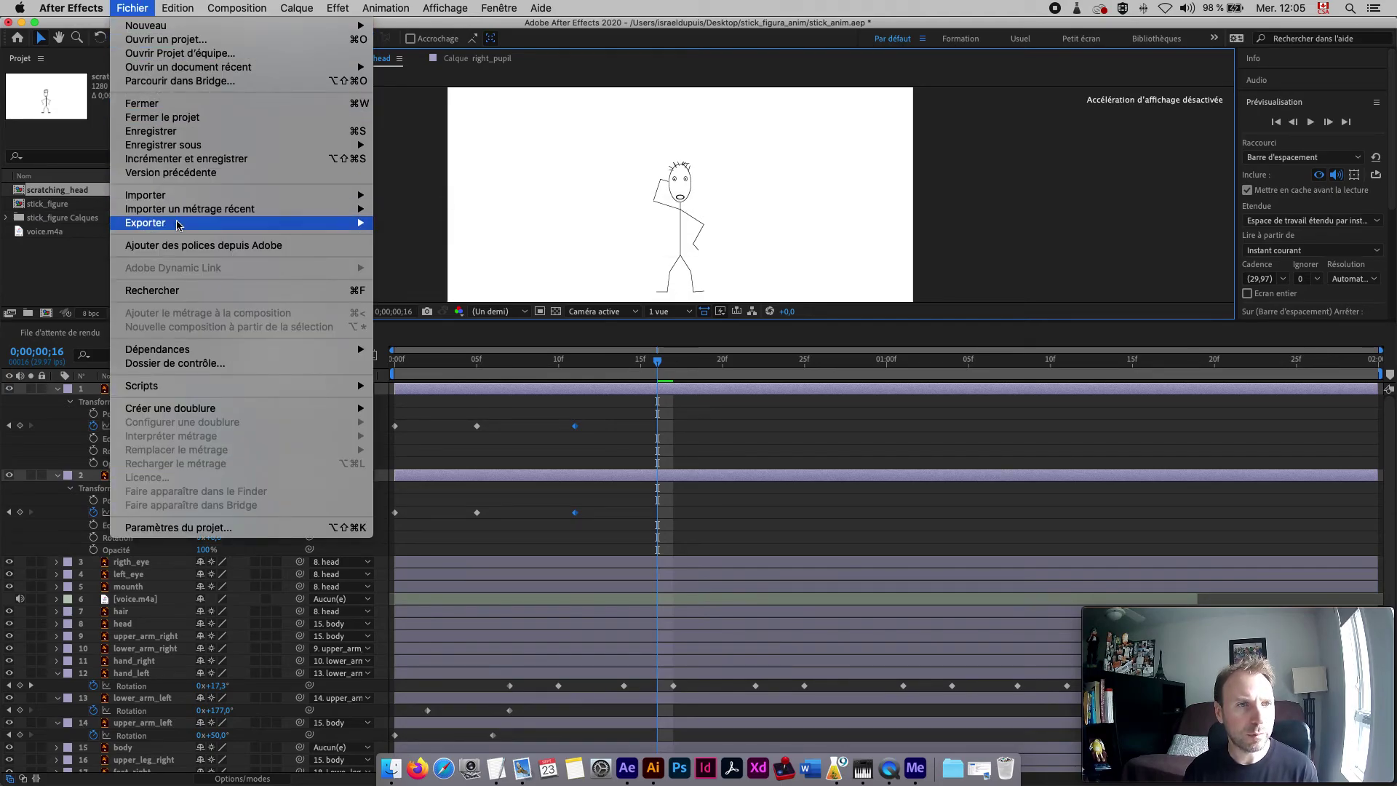
mouse_move(342, 222)
left_click(508, 229)
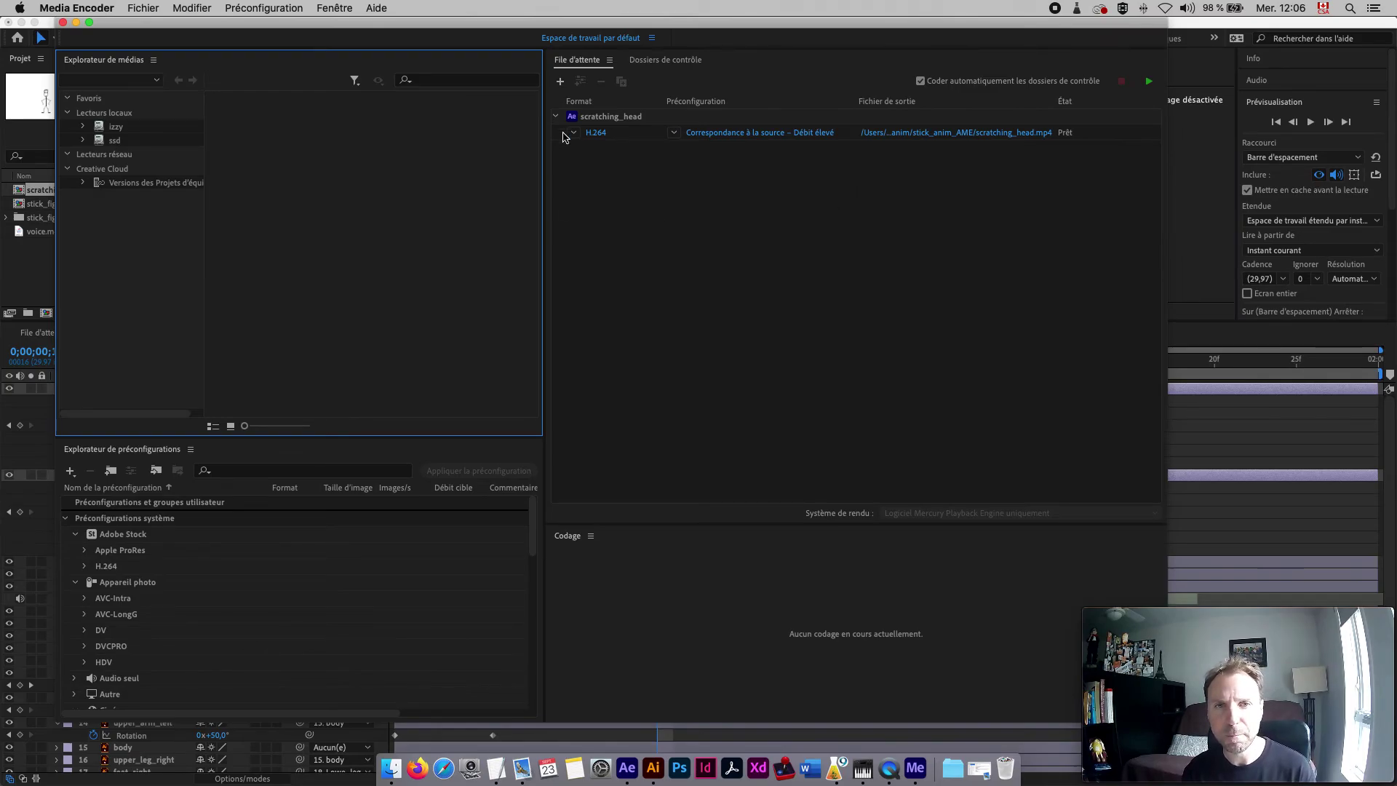
left_click_drag(749, 28, 745, 28)
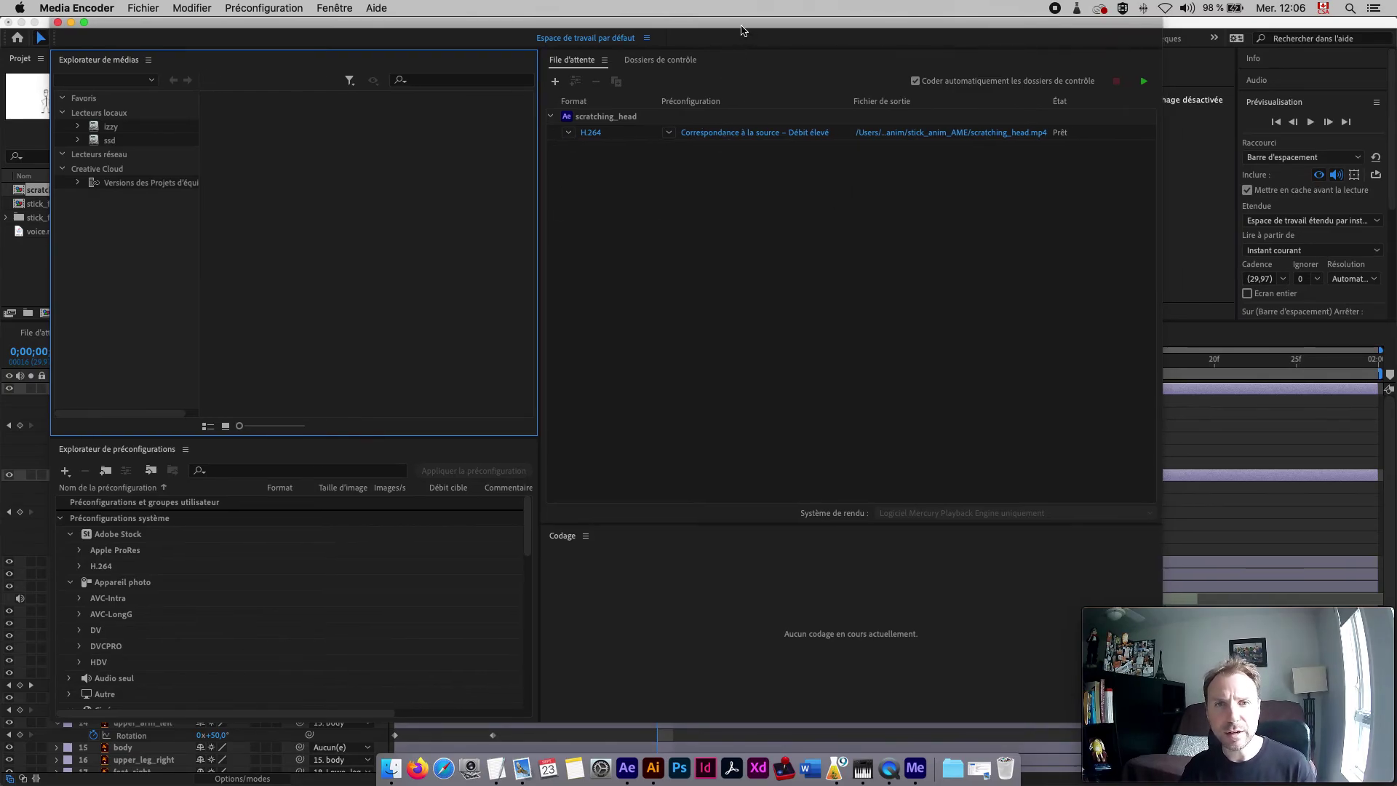
- Examine the output formats available for the queued scratching_head item, keeping H.264
left_click(568, 133)
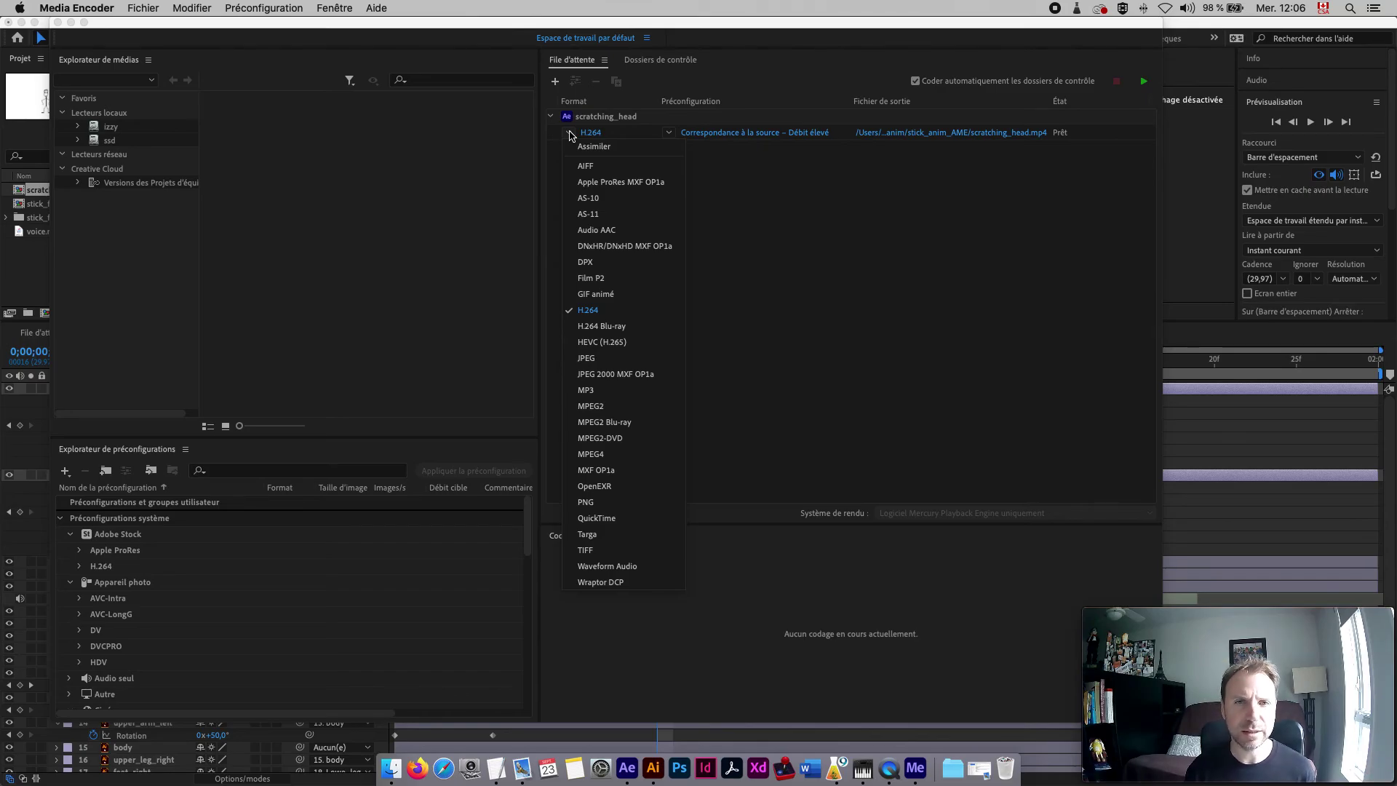
left_click(754, 285)
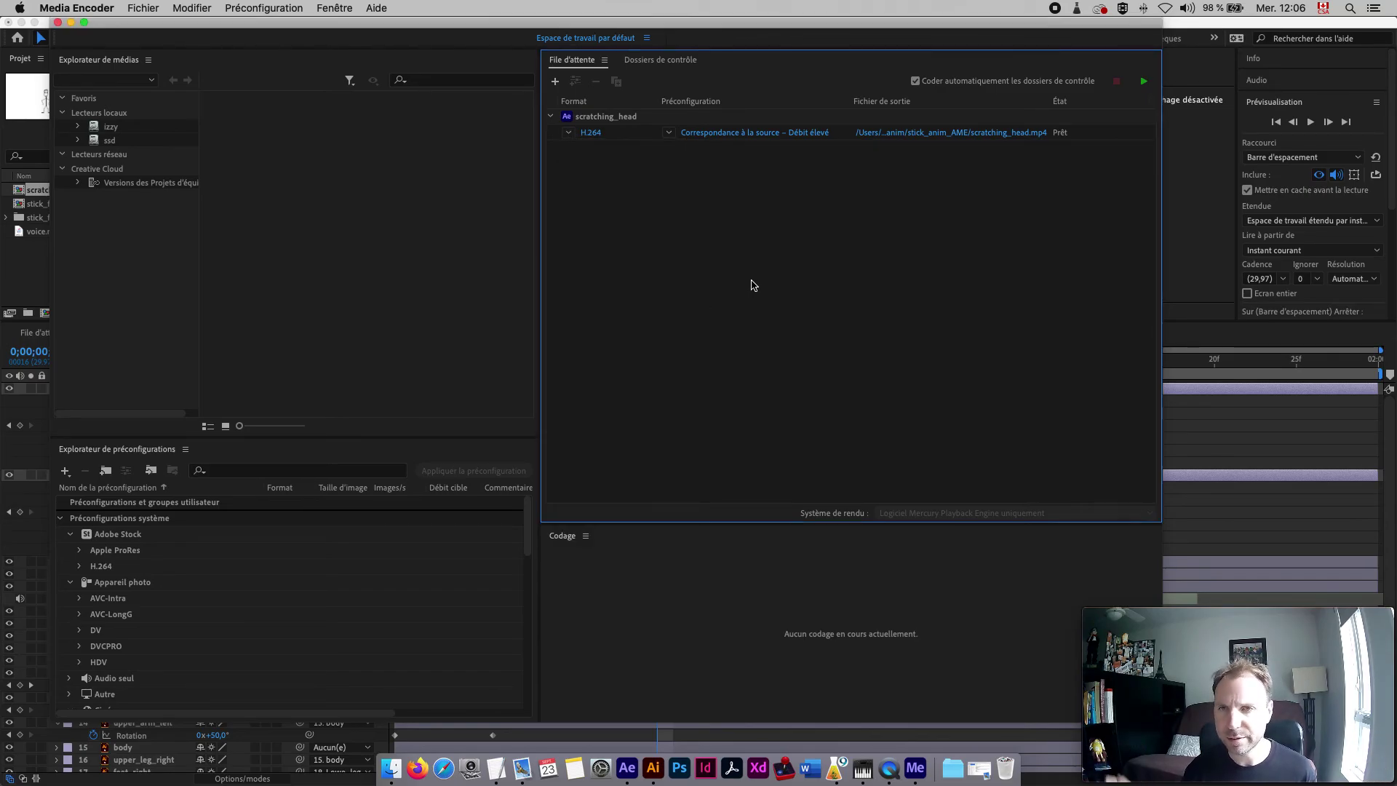
left_click(569, 133)
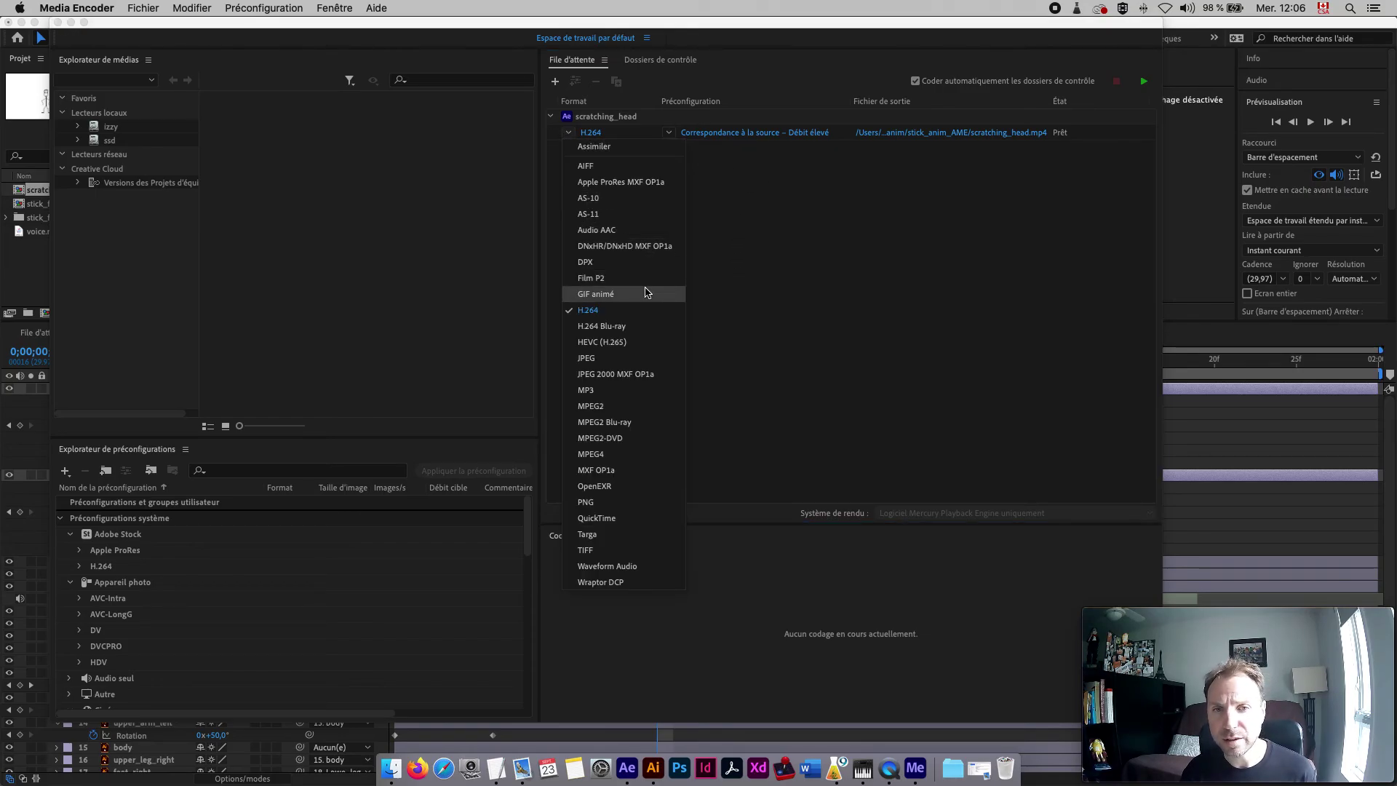
left_click(739, 281)
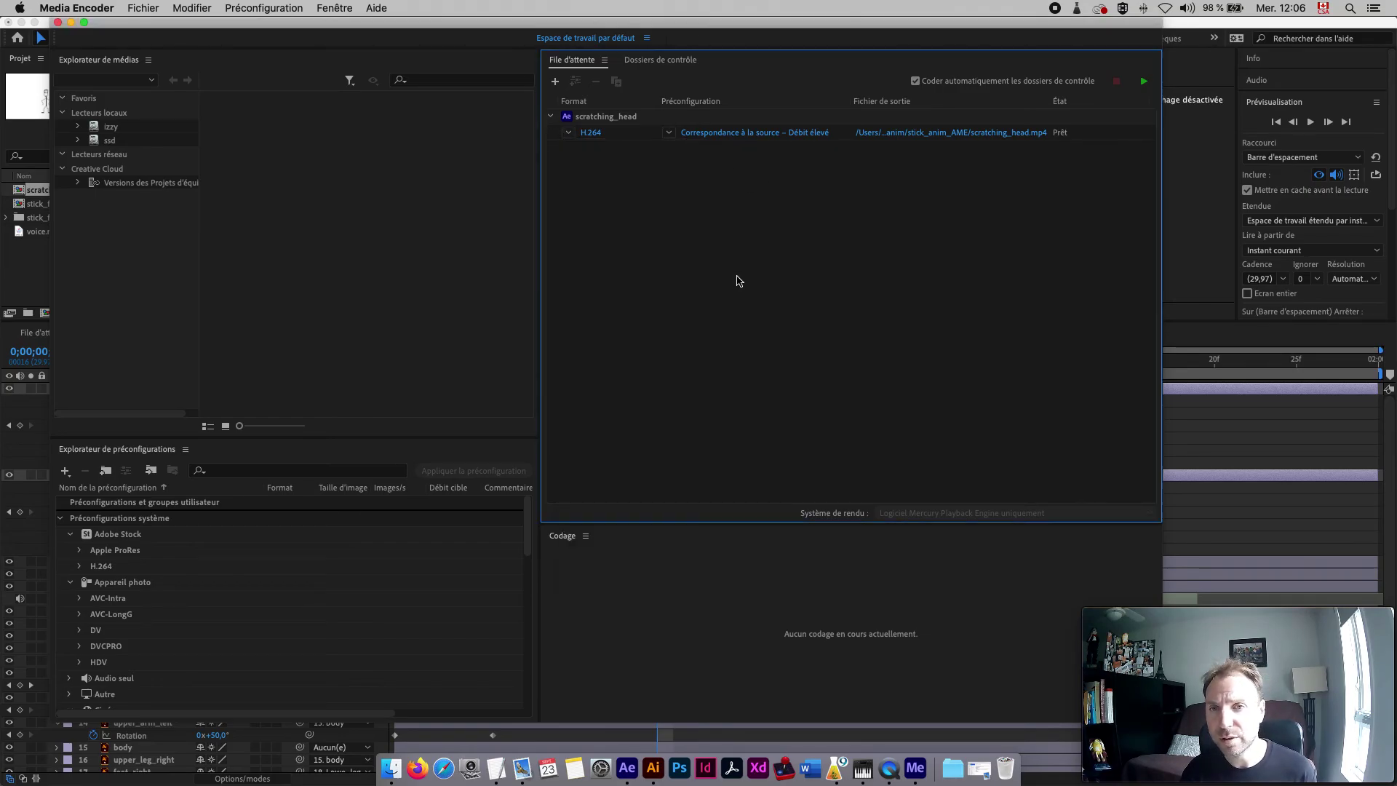
- Set the output file to Youtubescratching_head.mp4 in the Bureau folder and start encoding the queue
left_click(890, 133)
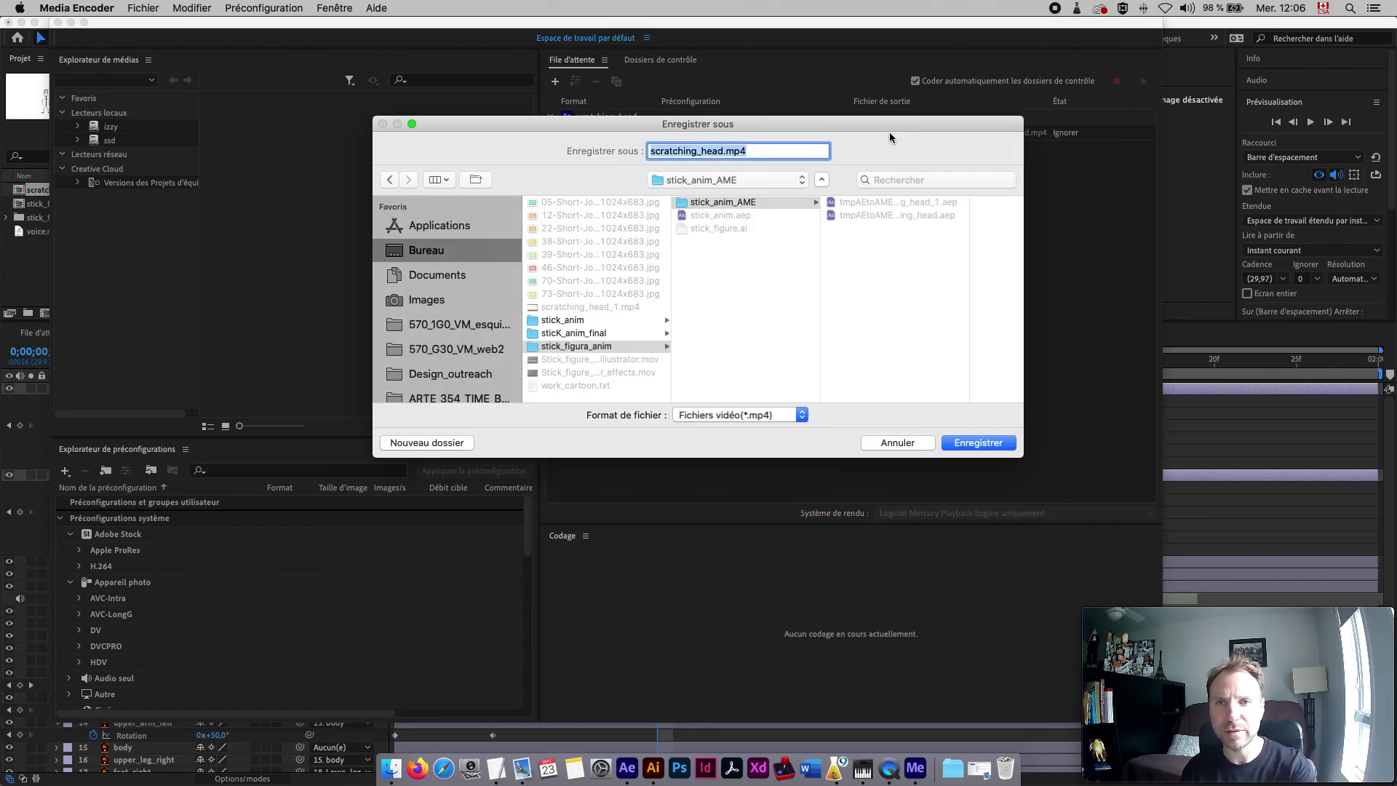
left_click(464, 246)
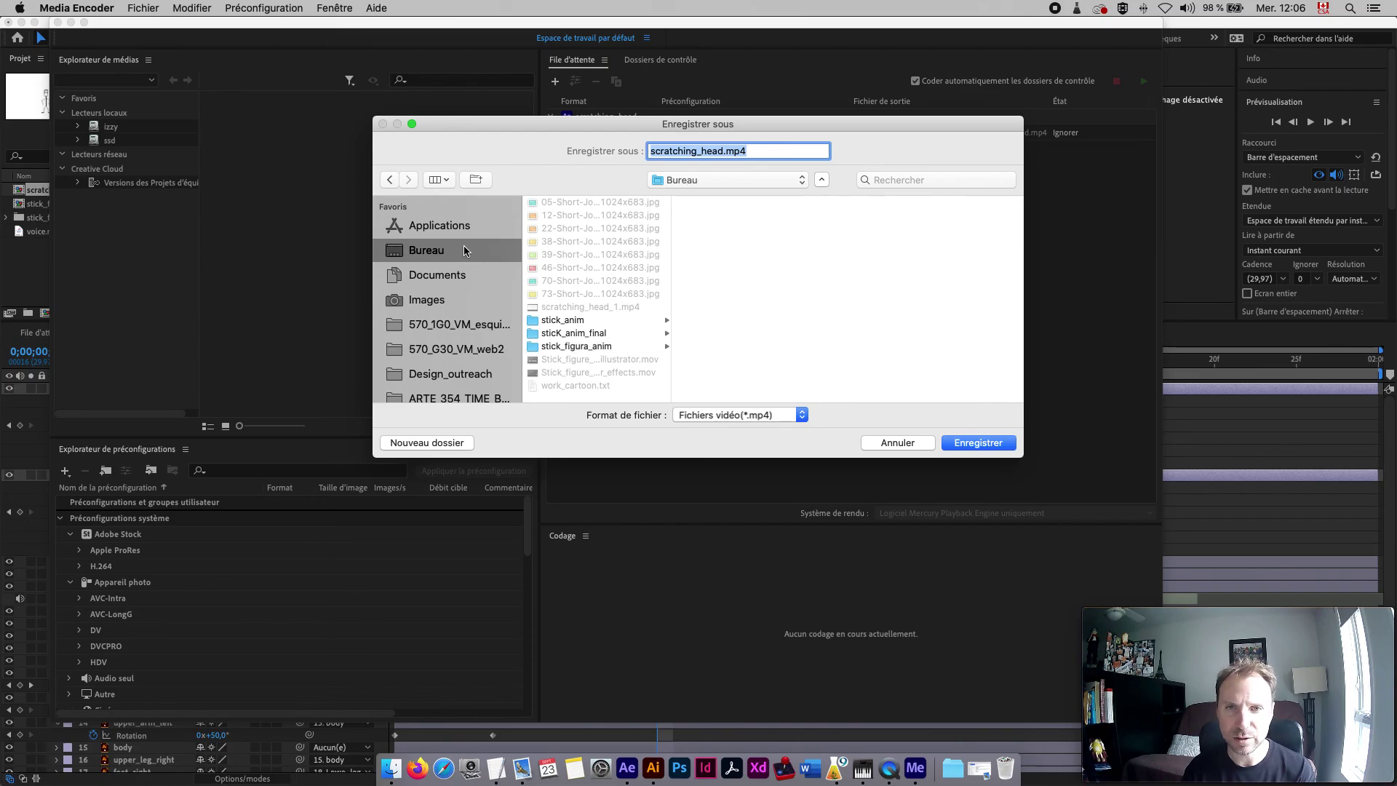
left_click(651, 152)
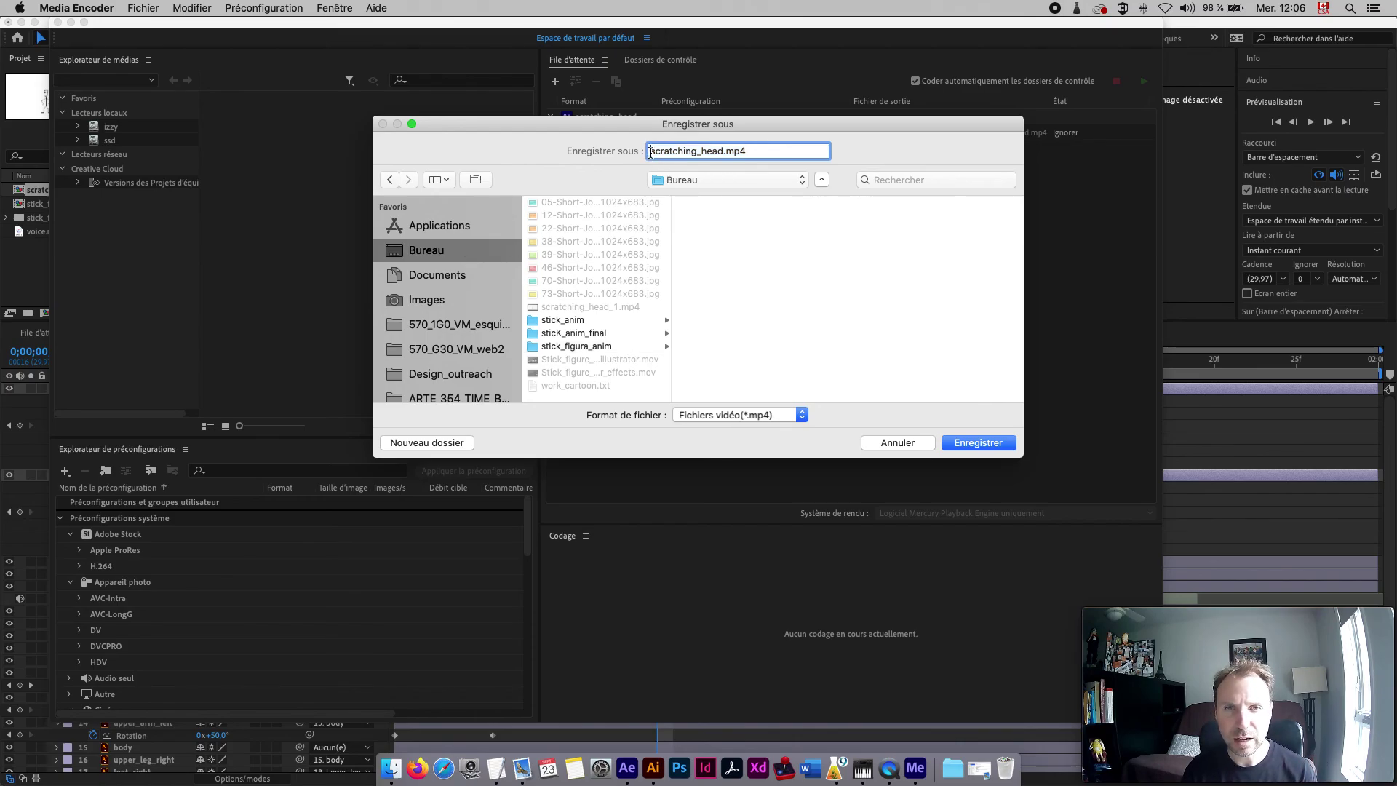
type("Youtube")
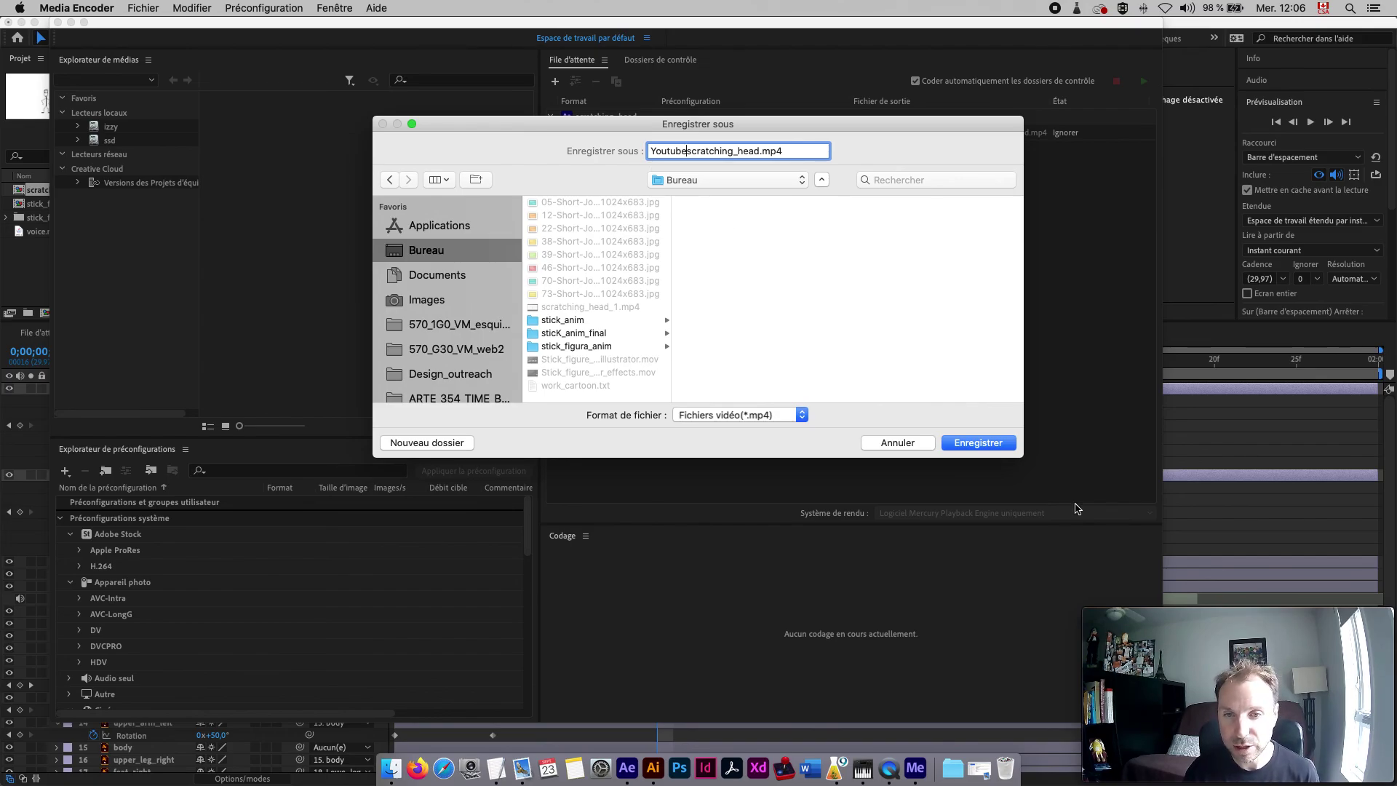
left_click(975, 443)
left_click(1144, 81)
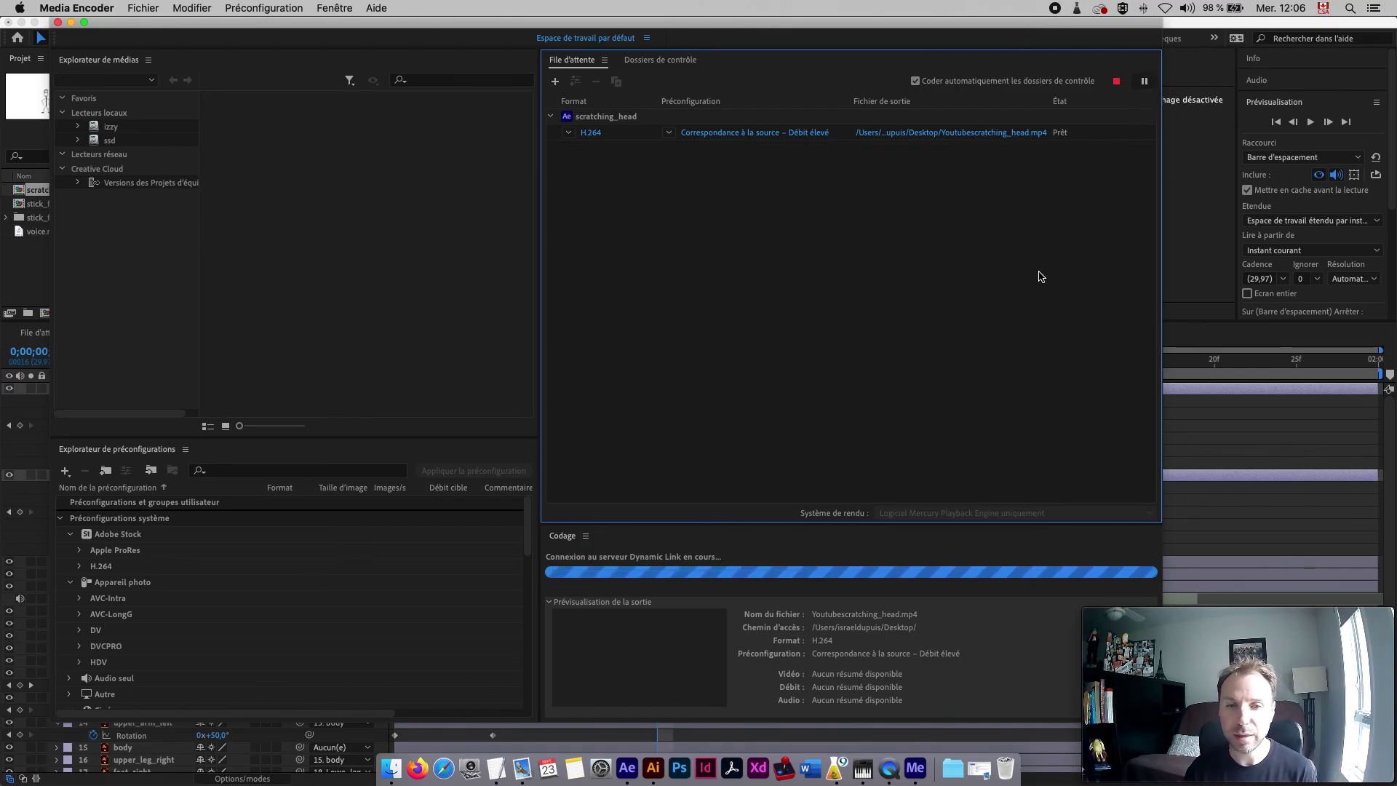
- Switch to Finder, open scratching_head_1.mp4 from the Bureau folder in QuickTime Player and play it
left_click(393, 780)
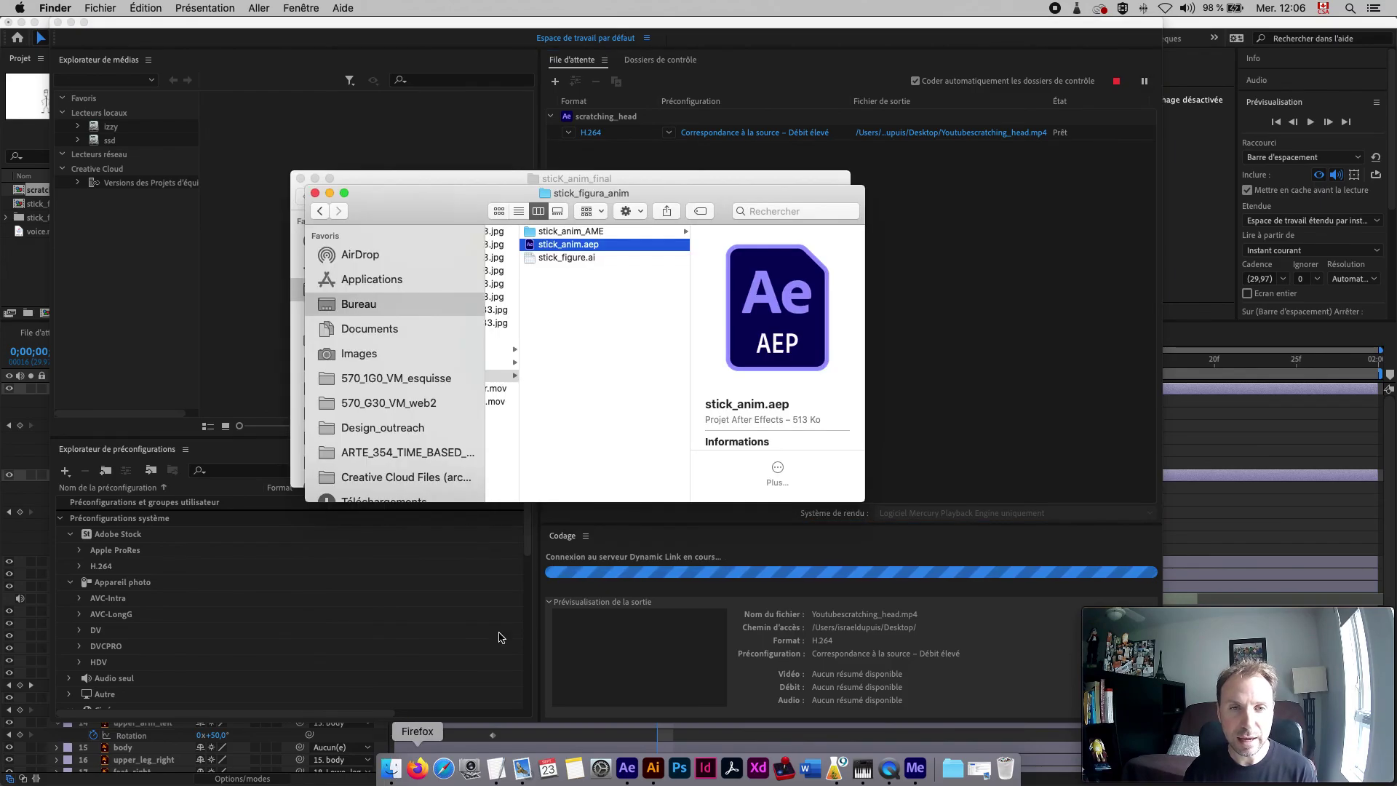
left_click(402, 310, "super")
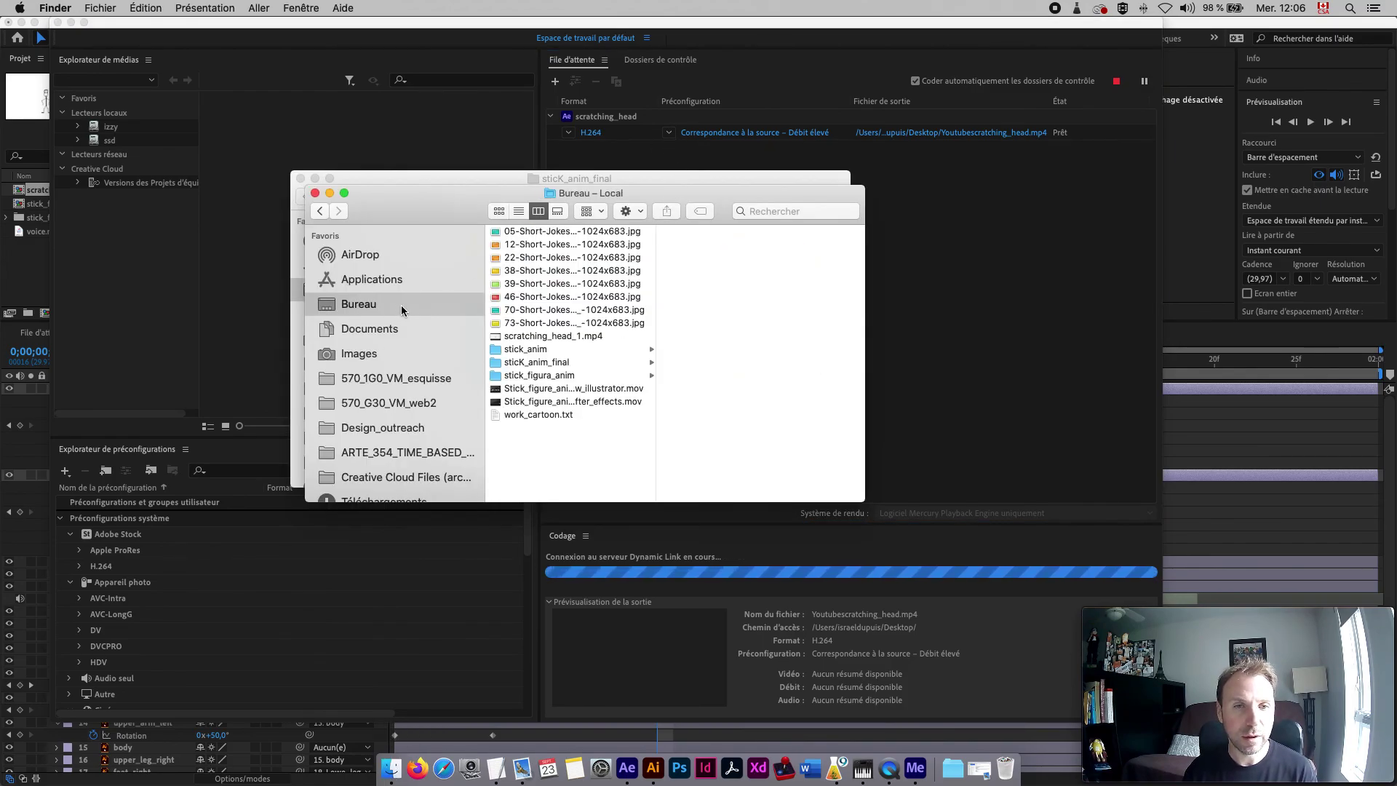
left_click(539, 336)
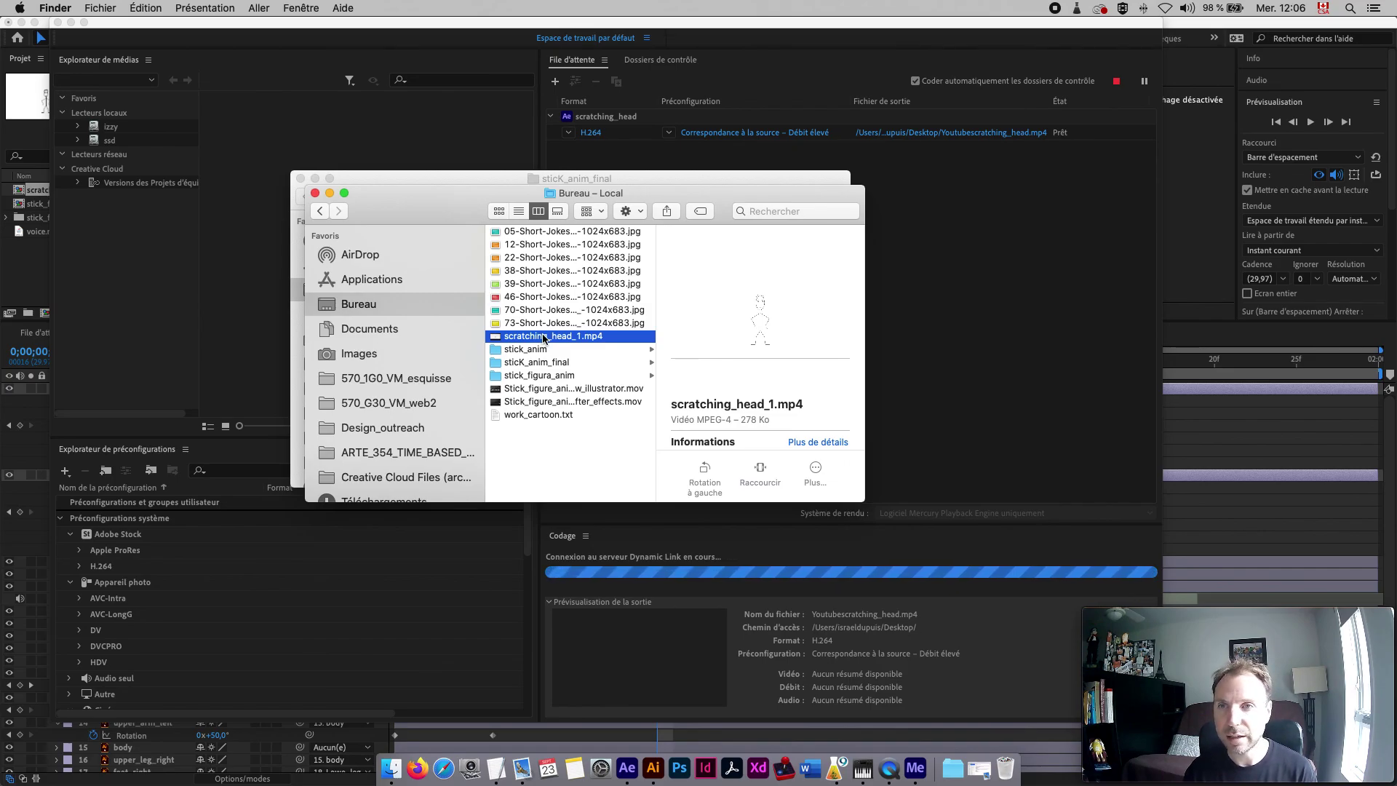
double_click(542, 335)
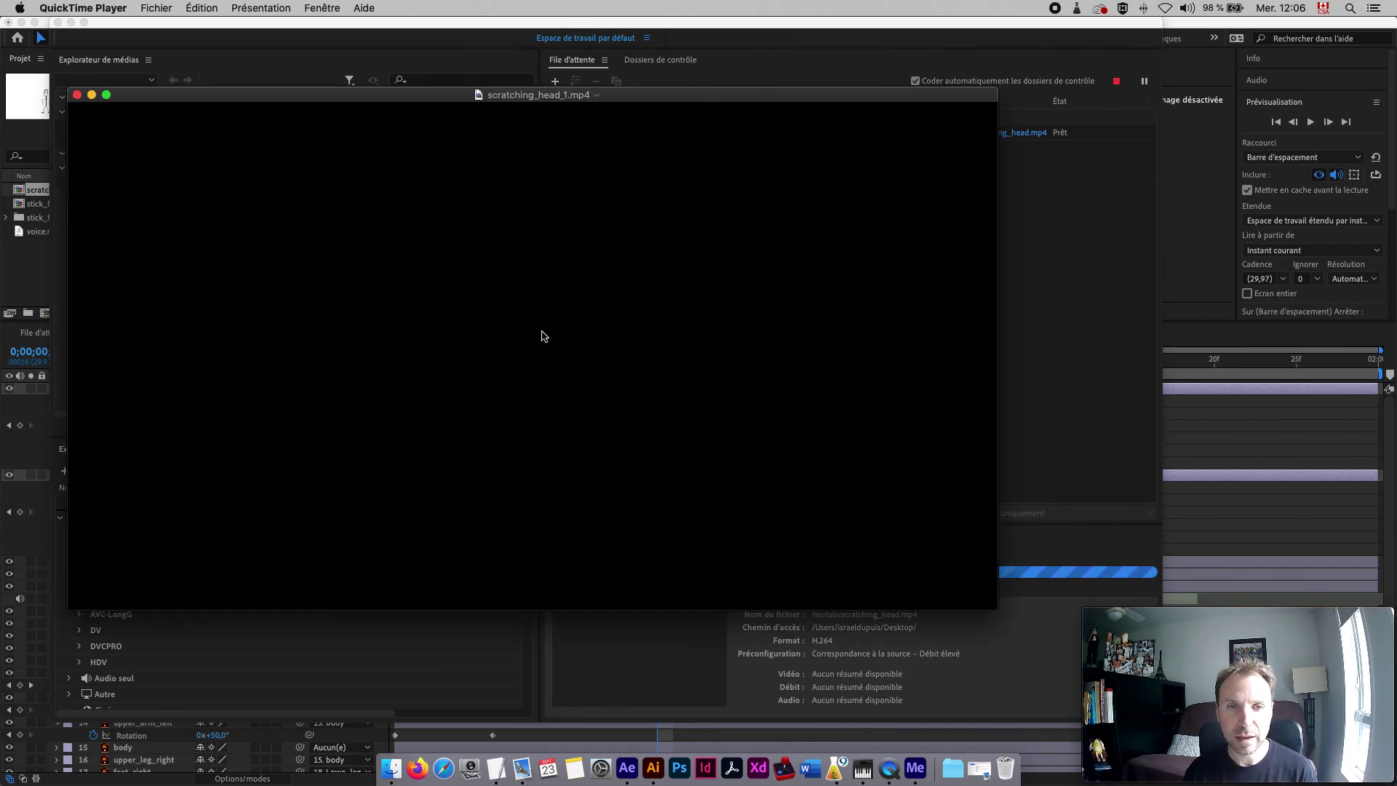
key("space")
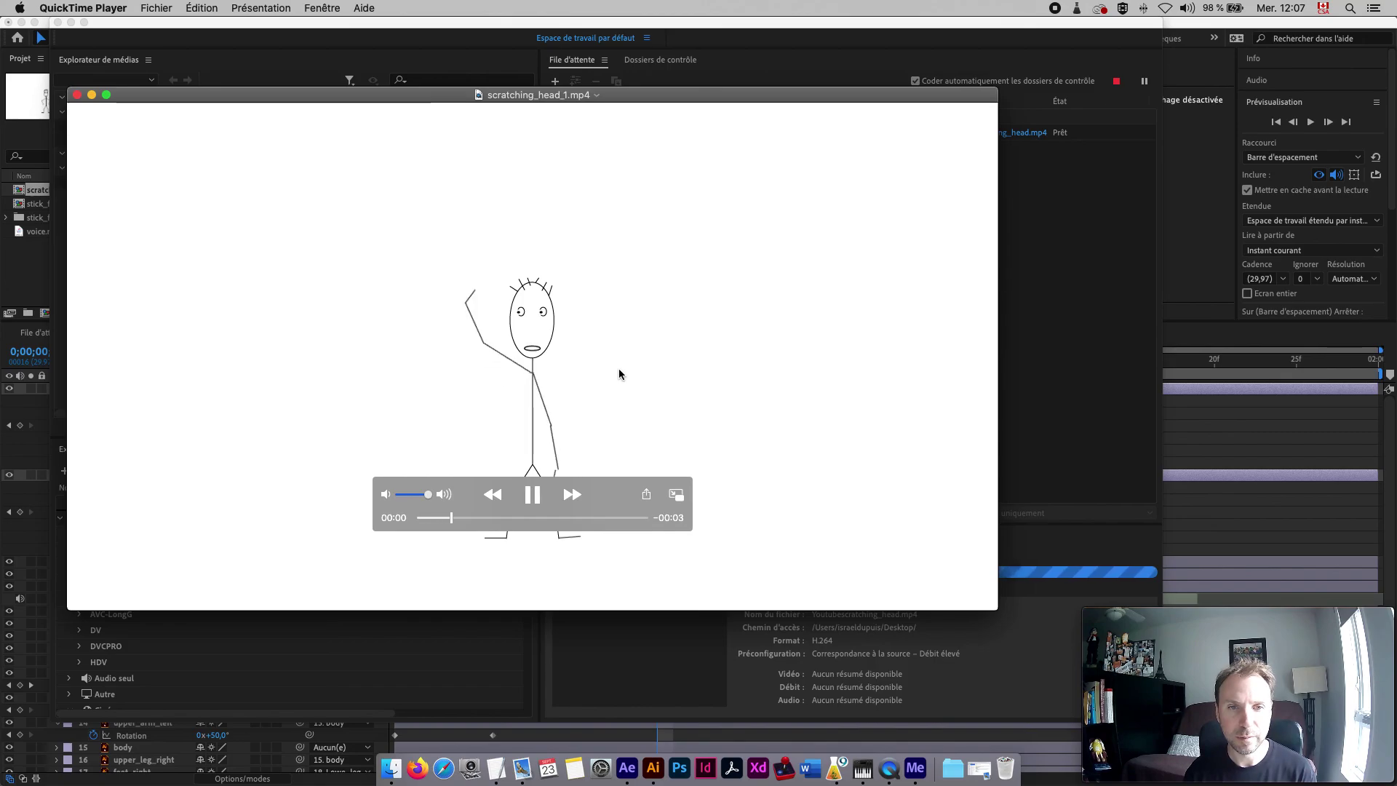